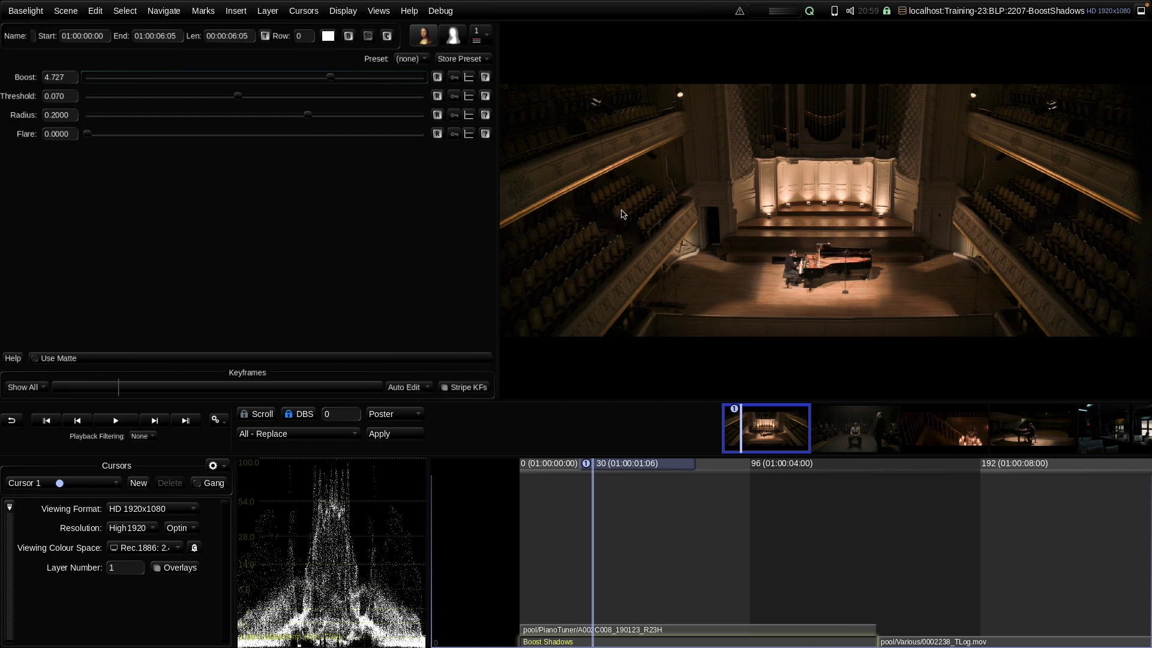
# - Try Boost values of 4.826 and 3.255 on the Boost Shadows layer and reset Boost to its default
pyautogui.moveTo(332, 78)
pyautogui.mouseDown()
pyautogui.moveTo(347, 78)
pyautogui.moveTo(320, 84)
pyautogui.moveTo(348, 87)
pyautogui.moveTo(324, 88)
pyautogui.moveTo(334, 90)
pyautogui.mouseUp()
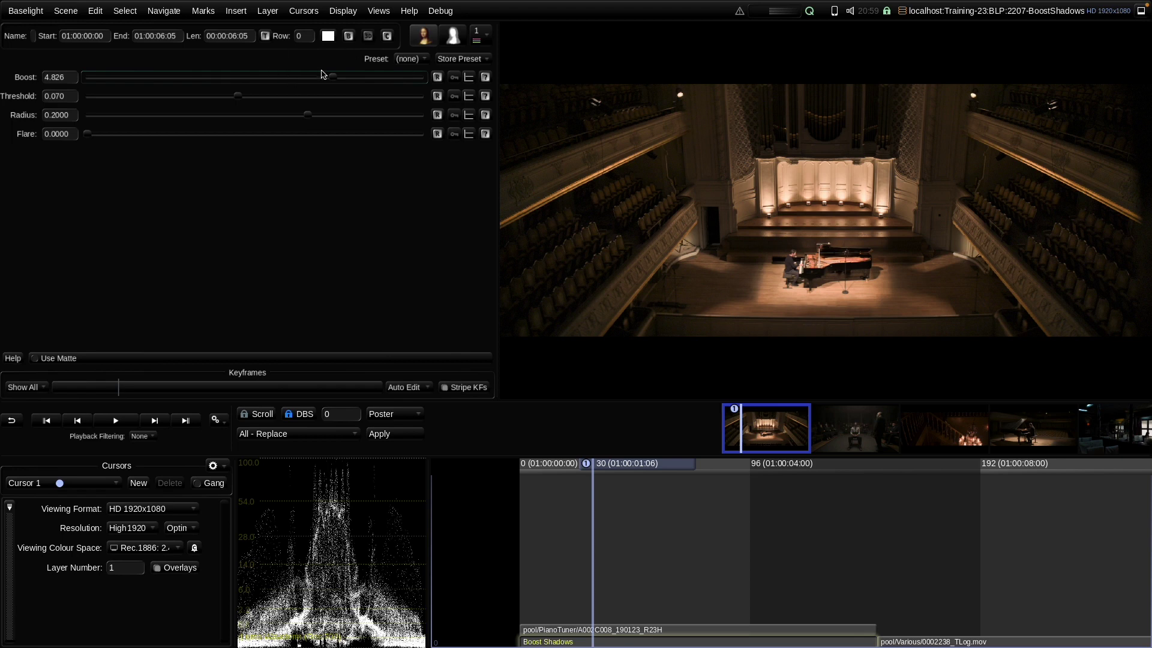
pyautogui.moveTo(334, 81); pyautogui.dragTo(288, 84)
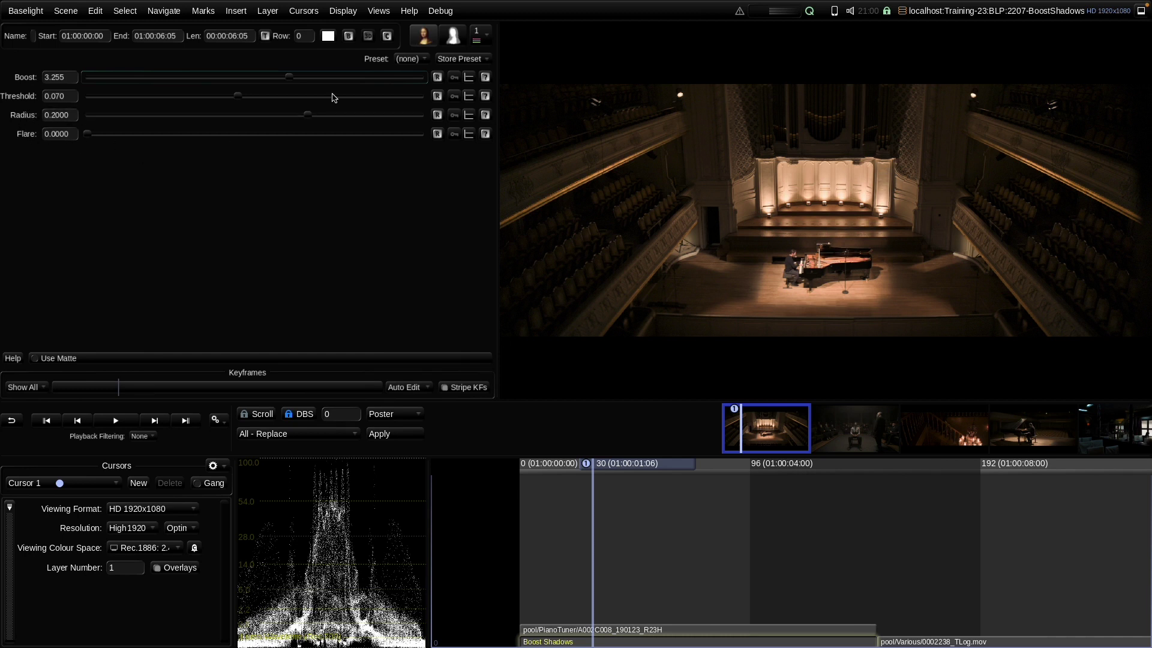
pyautogui.click(438, 78)
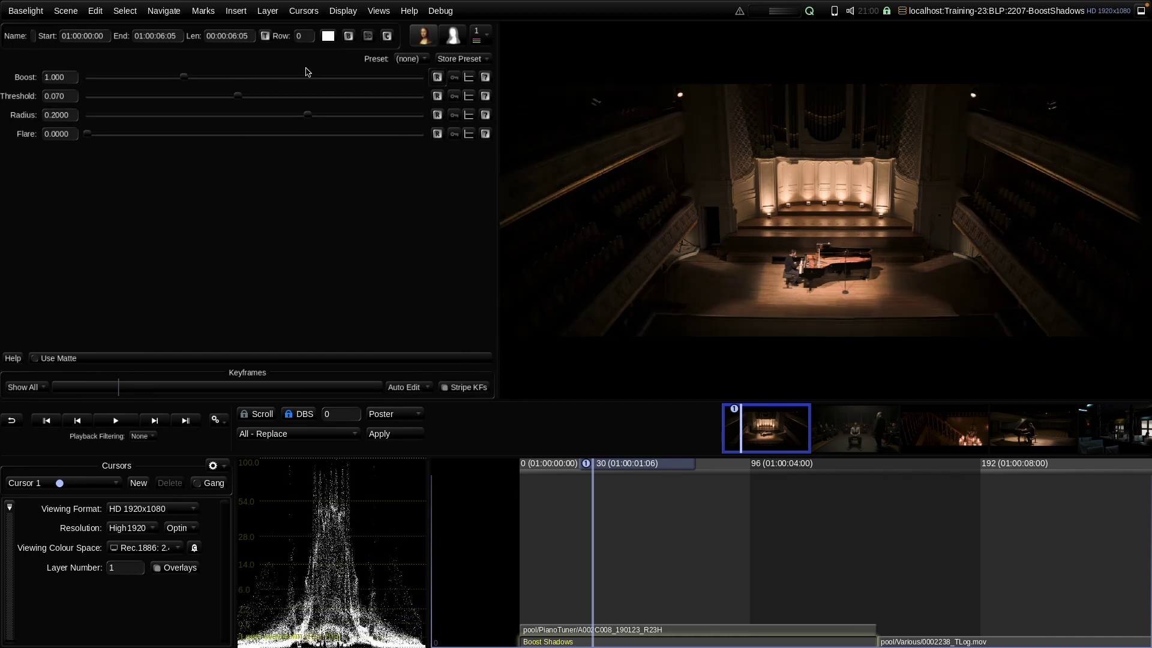
pyautogui.click(237, 12)
pyautogui.moveTo(354, 65)
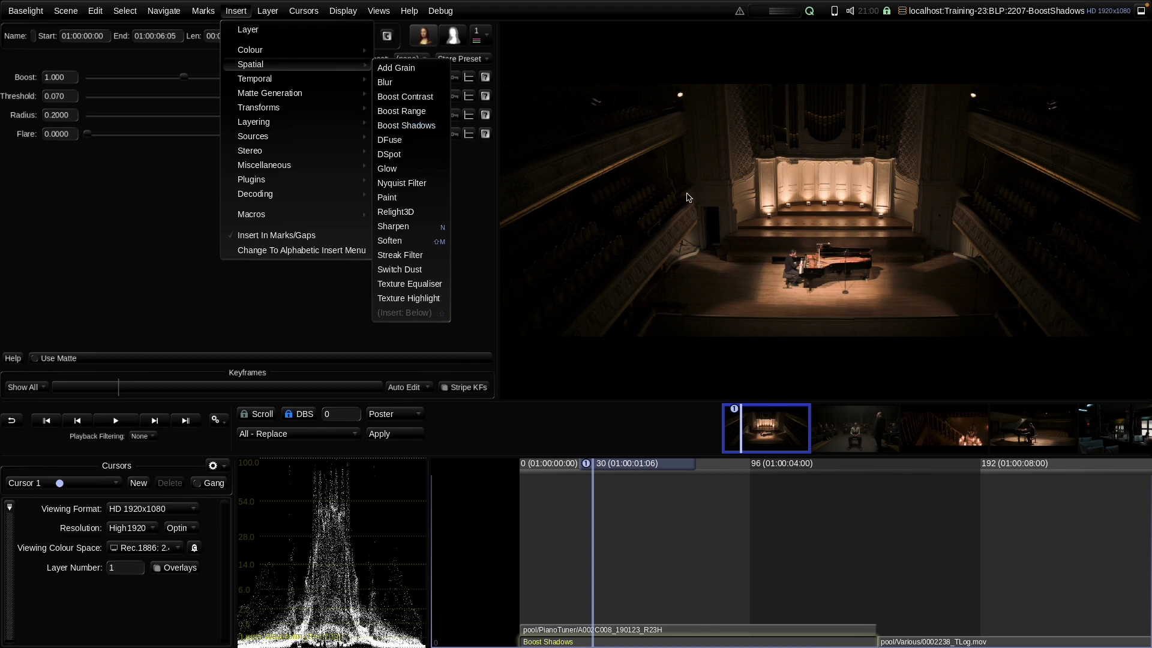
pyautogui.click(714, 255)
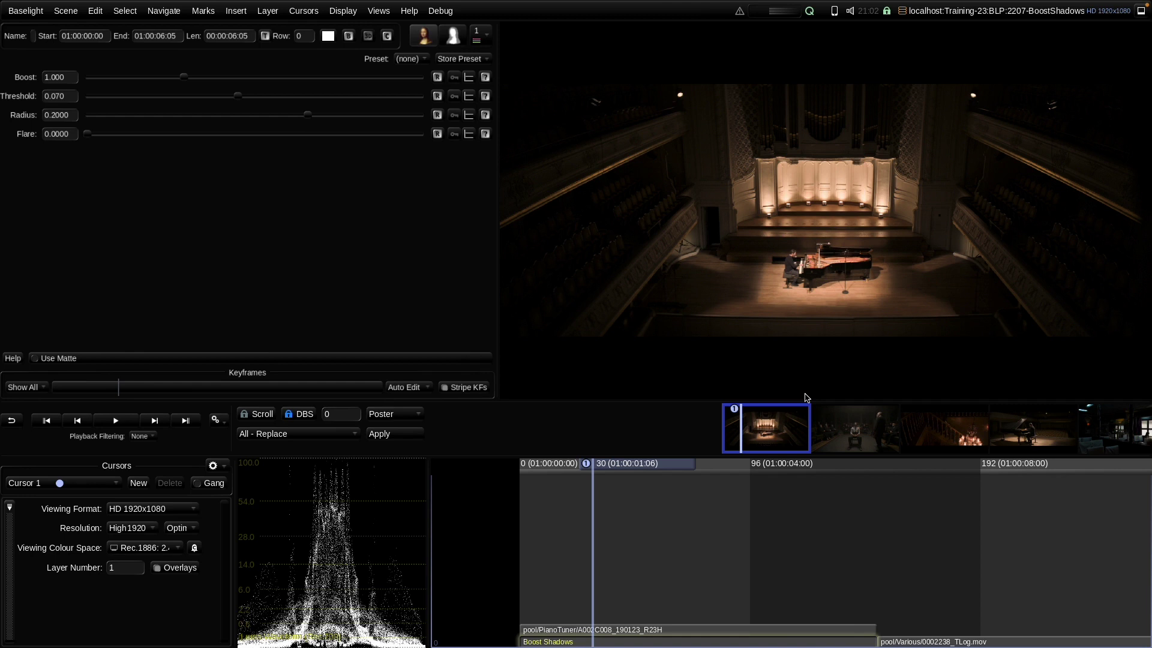
# - Try a Boost of 3.611 on the Boost Shadows layer and reset Boost to its default
pyautogui.moveTo(183, 78); pyautogui.dragTo(294, 91)
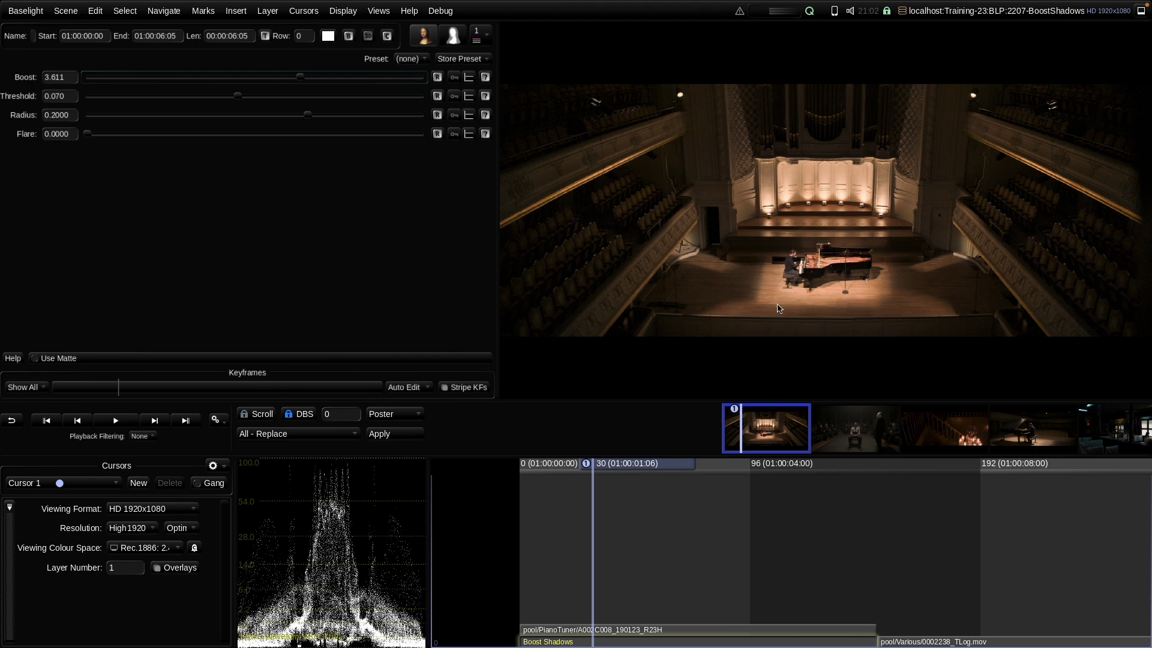
pyautogui.click(437, 77)
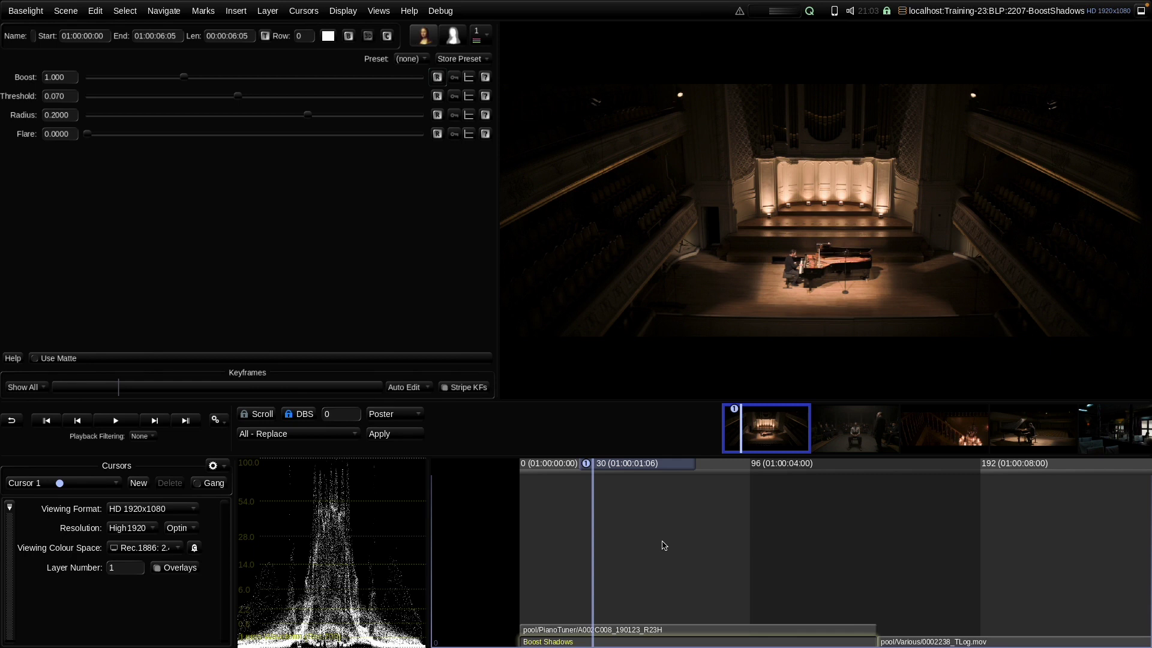
# - Add a new grade layer to the piano shot after Boost Shadows and switch it to Video Grade
pyautogui.hotkey('ctrl', 'l')
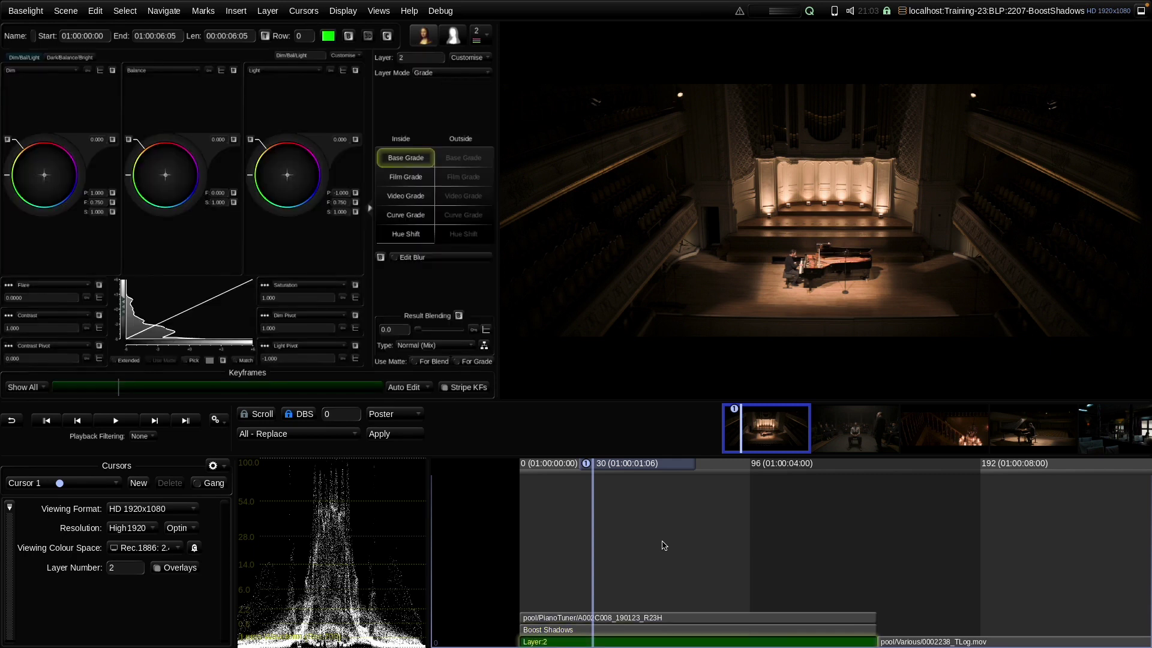
pyautogui.click(399, 198)
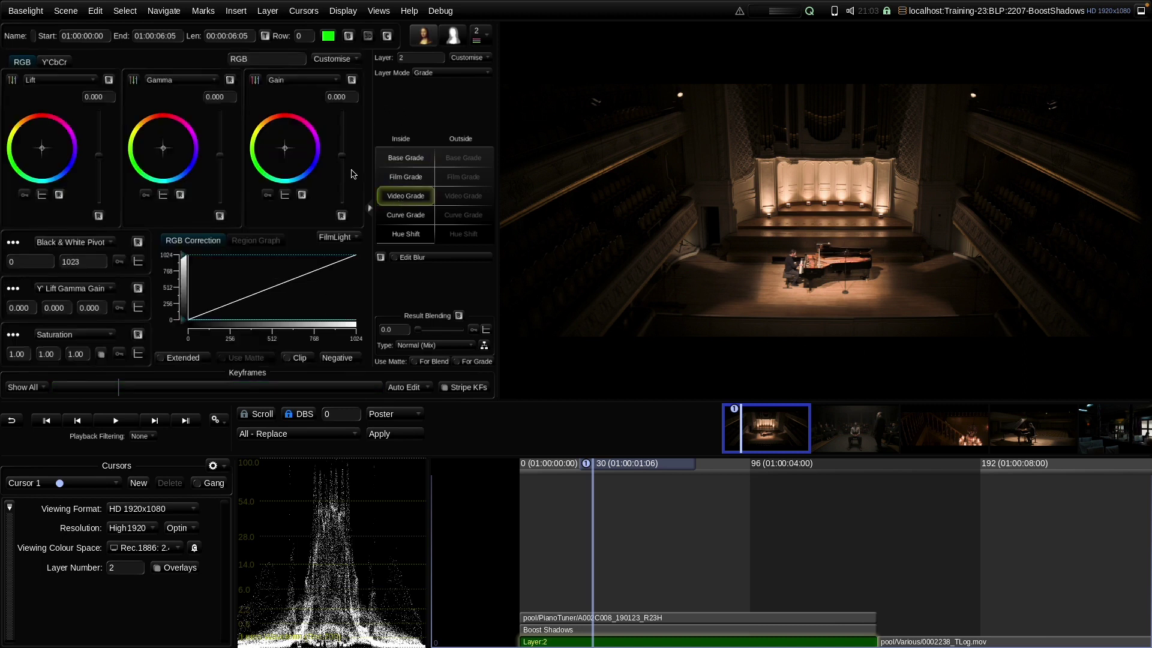
# - Try Video Grade Lift values of 0.146 and 0.199 on layer 2 and reset the Lift
pyautogui.moveTo(101, 161); pyautogui.dragTo(101, 153)
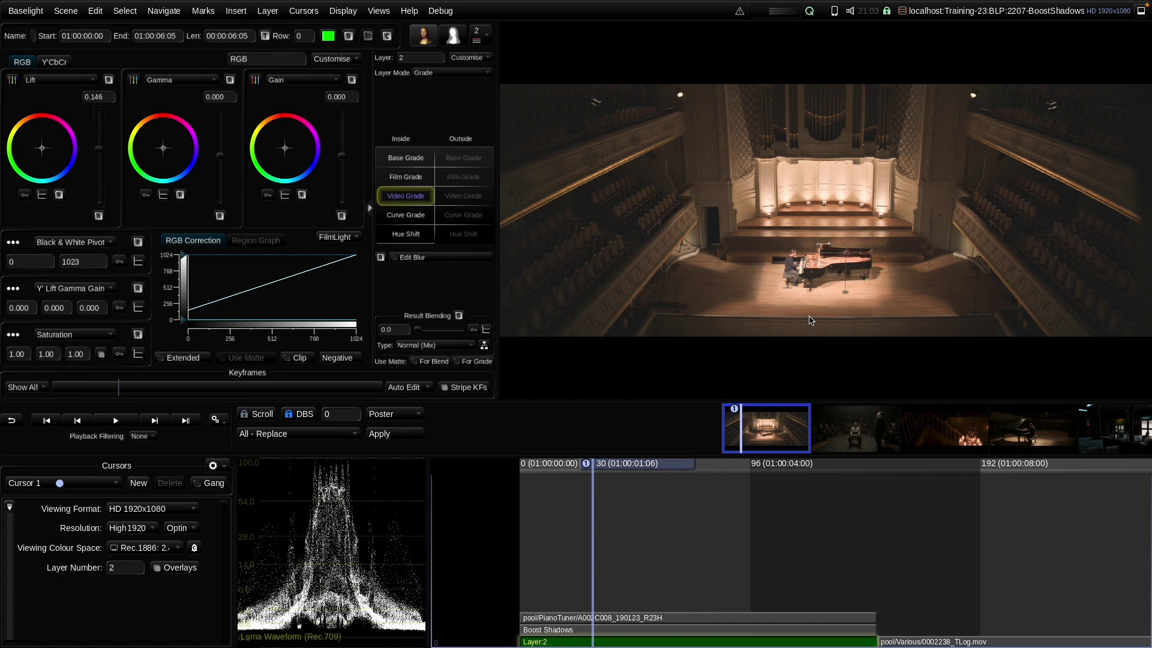
pyautogui.click(99, 217)
pyautogui.moveTo(100, 155); pyautogui.dragTo(101, 152)
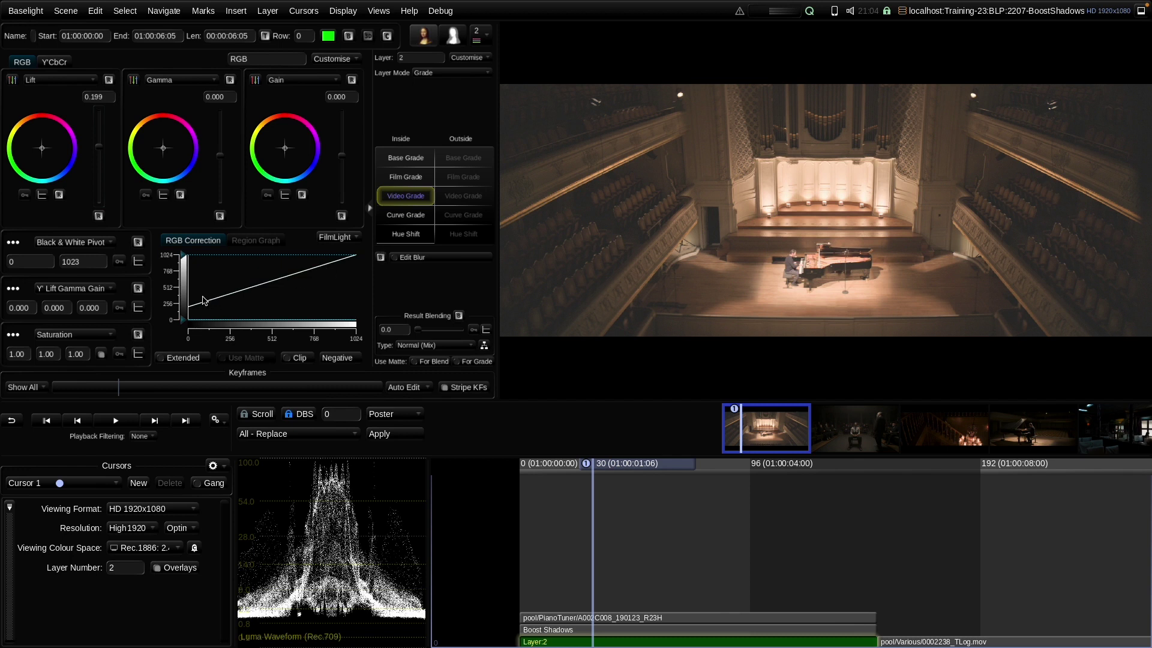
pyautogui.moveTo(103, 151); pyautogui.dragTo(101, 211)
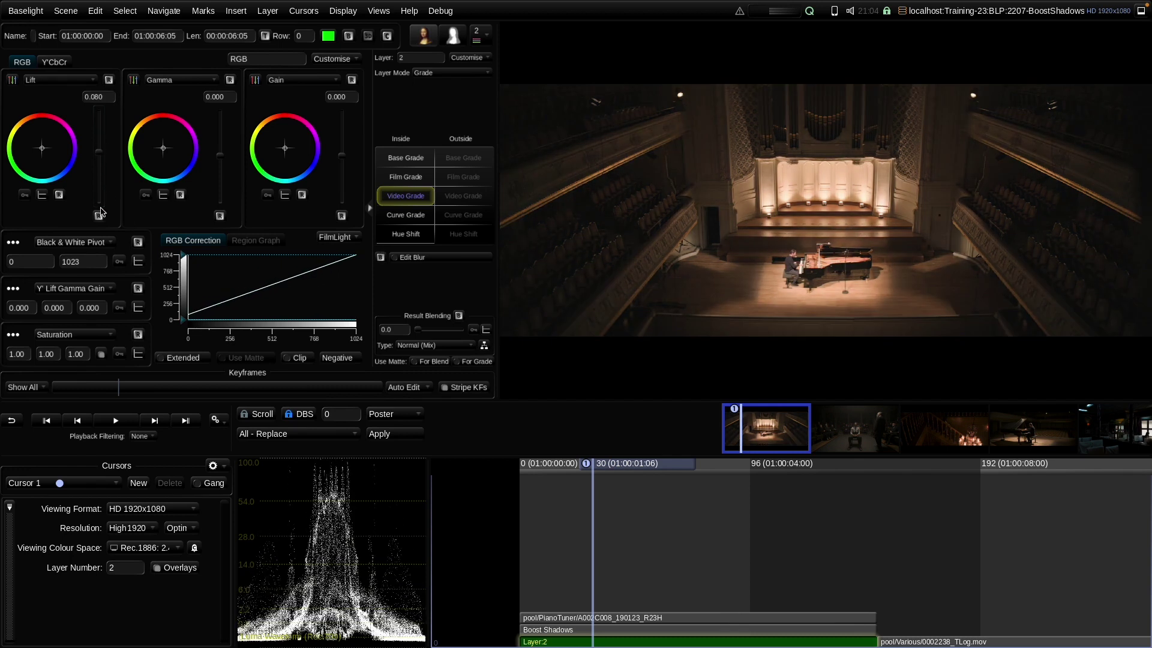
# - In layer 2's Film Grade, lower Contrast to 0.79 and raise the Contrast Pivot to about 567
pyautogui.click(406, 177)
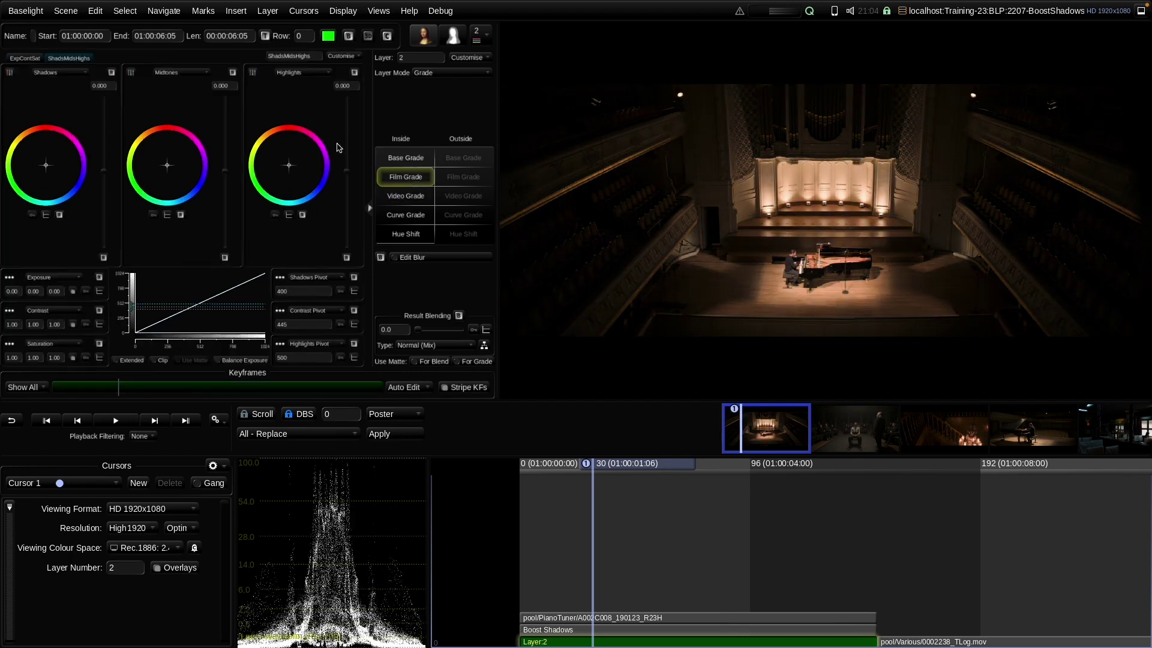
pyautogui.click(13, 58)
pyautogui.moveTo(227, 201); pyautogui.dragTo(226, 219)
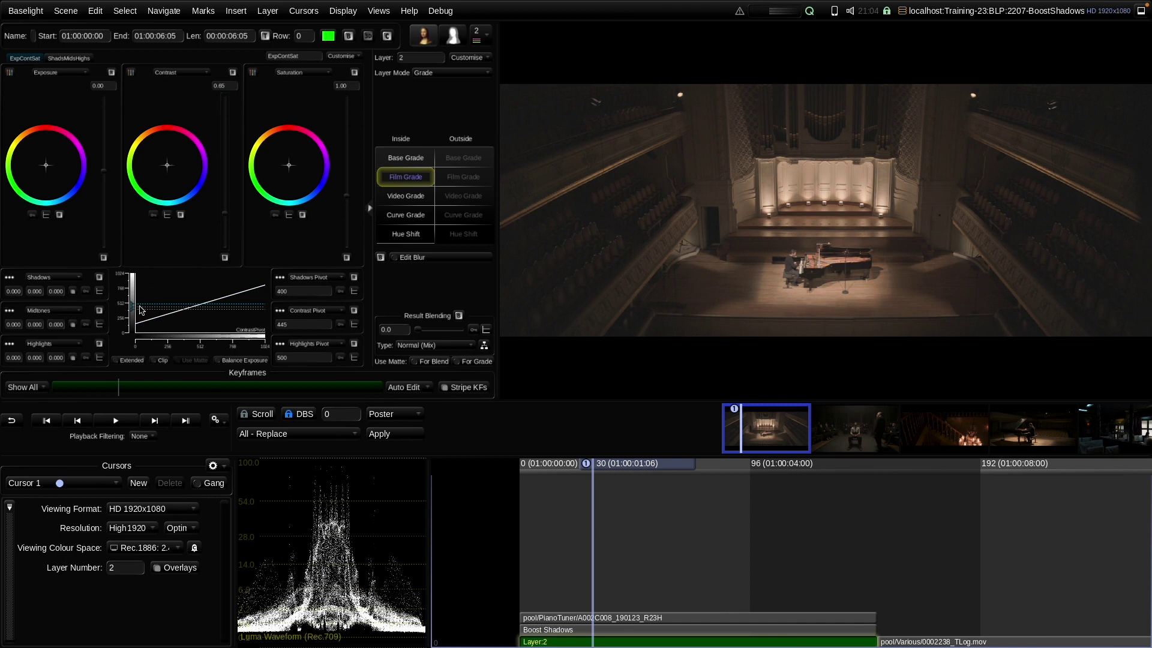
pyautogui.moveTo(135, 313); pyautogui.dragTo(136, 302)
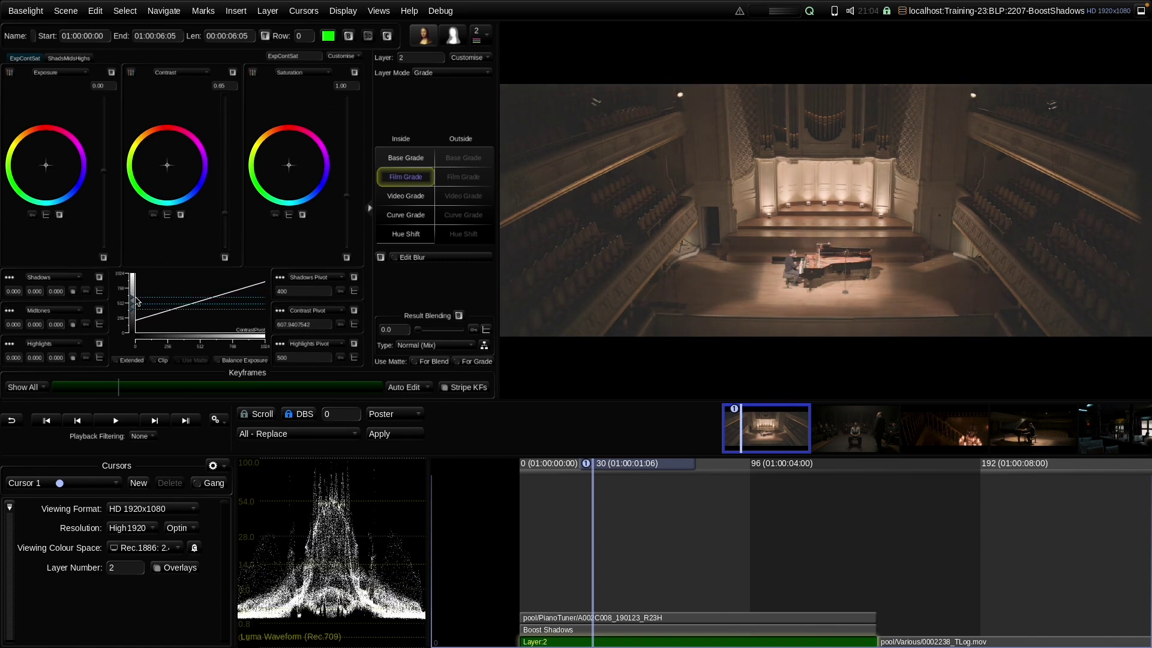
pyautogui.scroll(2, 227, 211)
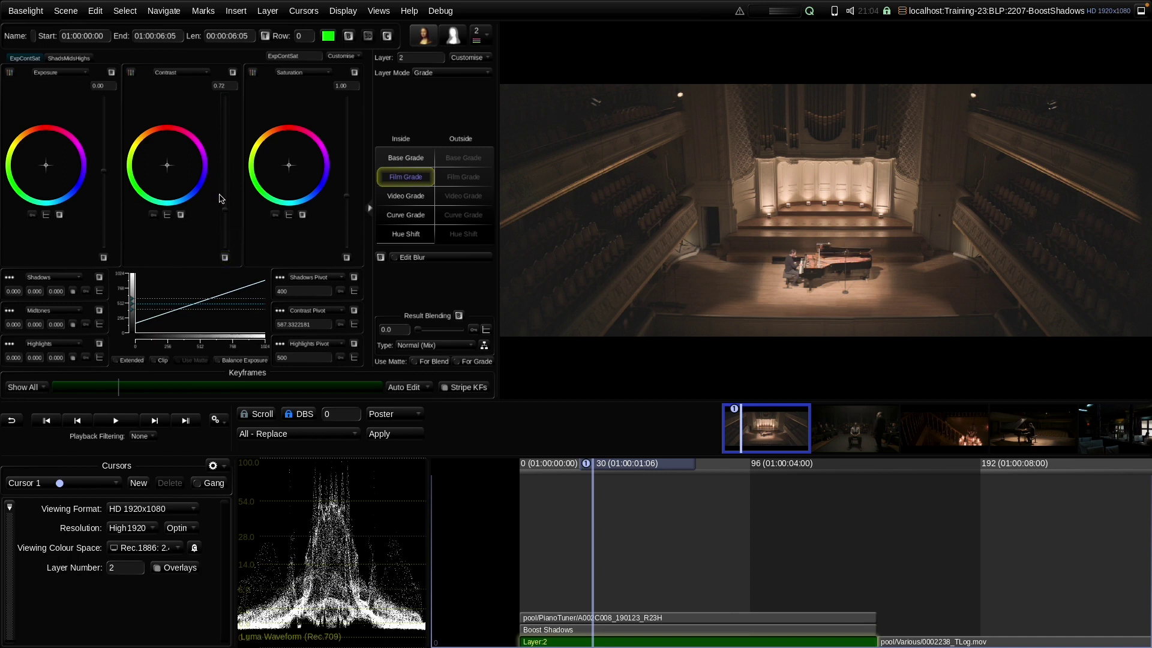
pyautogui.moveTo(225, 215); pyautogui.dragTo(227, 216)
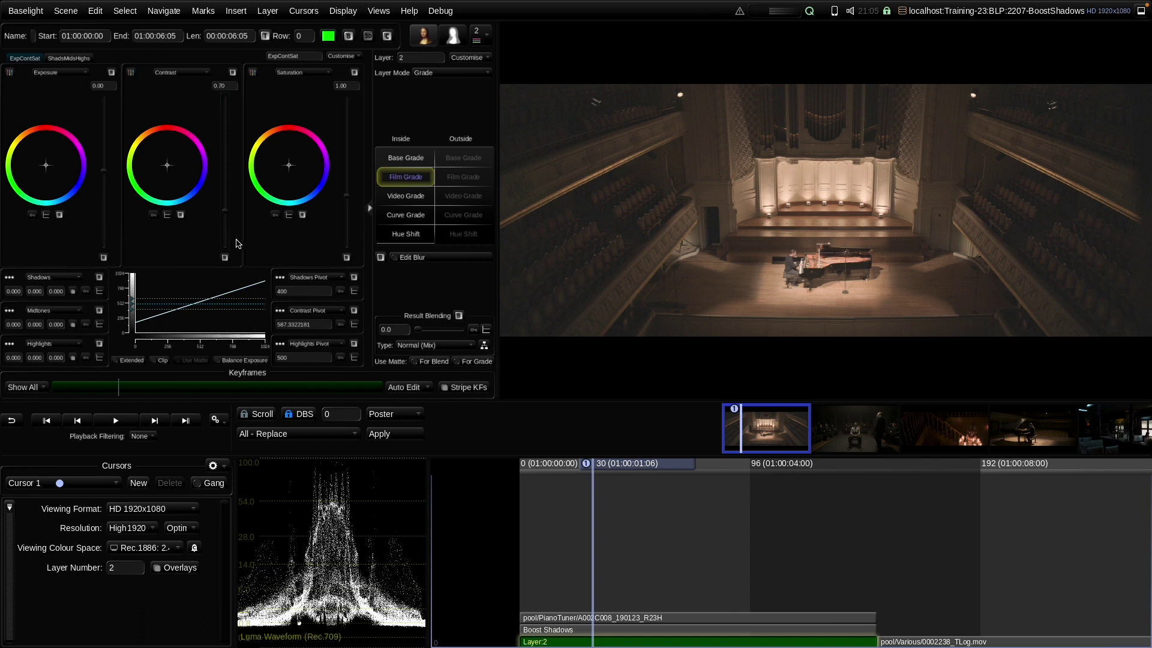
pyautogui.moveTo(227, 216); pyautogui.dragTo(227, 211)
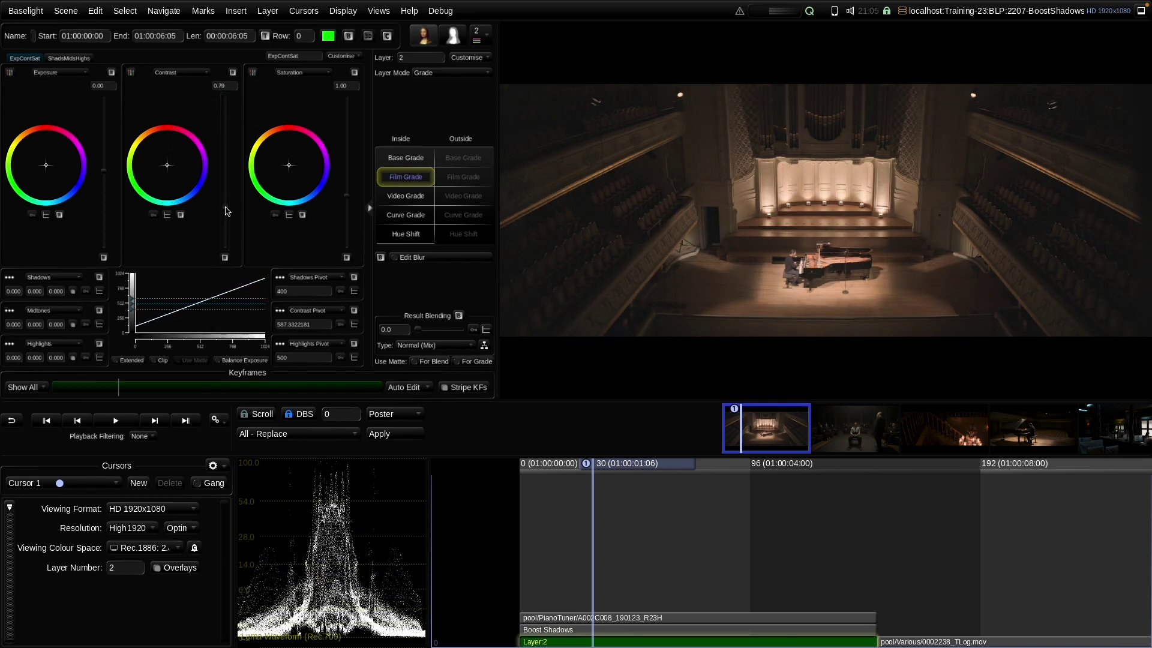
# - Lower the Film Grade Shadows to -0.269
pyautogui.click(68, 59)
pyautogui.moveTo(106, 175); pyautogui.dragTo(105, 216)
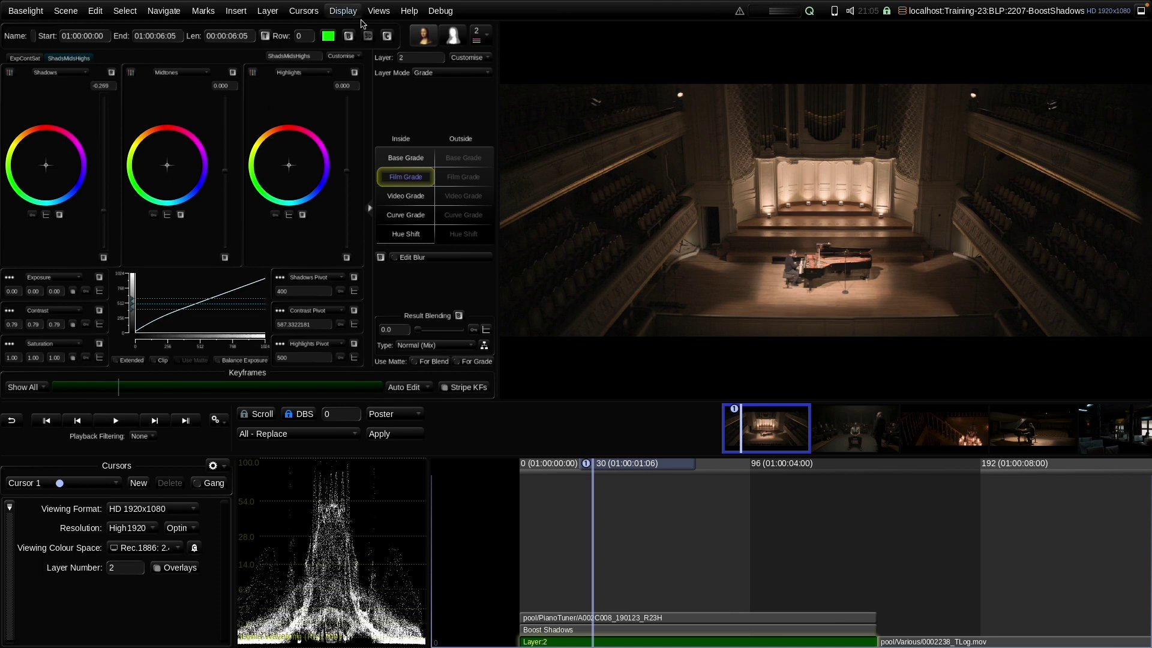
# - Toggle the grade layer off and on repeatedly to compare its effect on the full frame and around the piano
pyautogui.click(349, 38)
pyautogui.click(349, 38)
pyautogui.click(348, 39)
pyautogui.click(349, 39)
pyautogui.click(349, 39)
pyautogui.click(349, 39)
pyautogui.scroll(5, 720, 297)
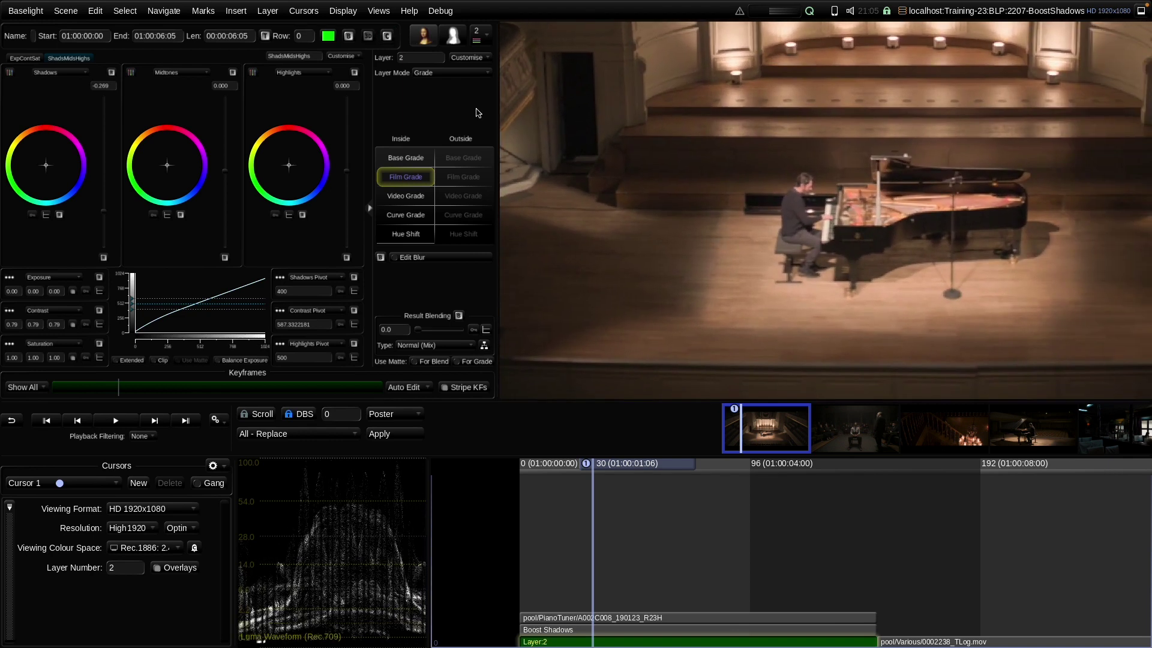
pyautogui.click(350, 37)
pyautogui.click(349, 37)
pyautogui.click(350, 37)
pyautogui.click(349, 37)
pyautogui.click(349, 37)
pyautogui.click(349, 38)
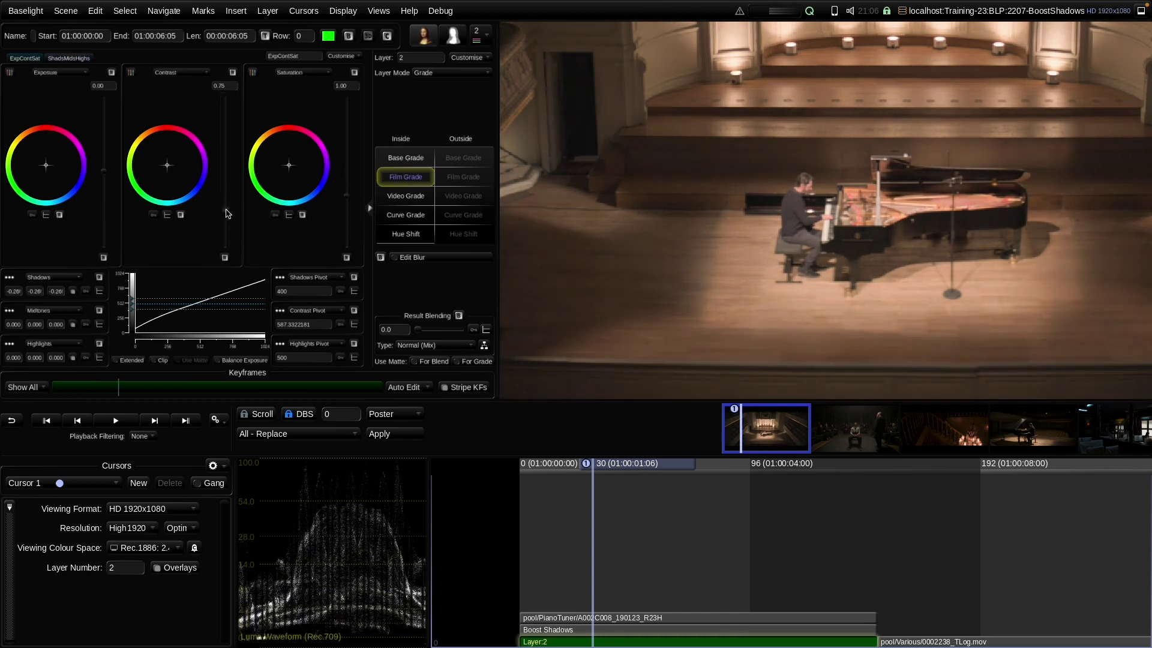
# - Try a Film Grade Contrast of 0.77 and reset the Contrast to its default
pyautogui.click(227, 214)
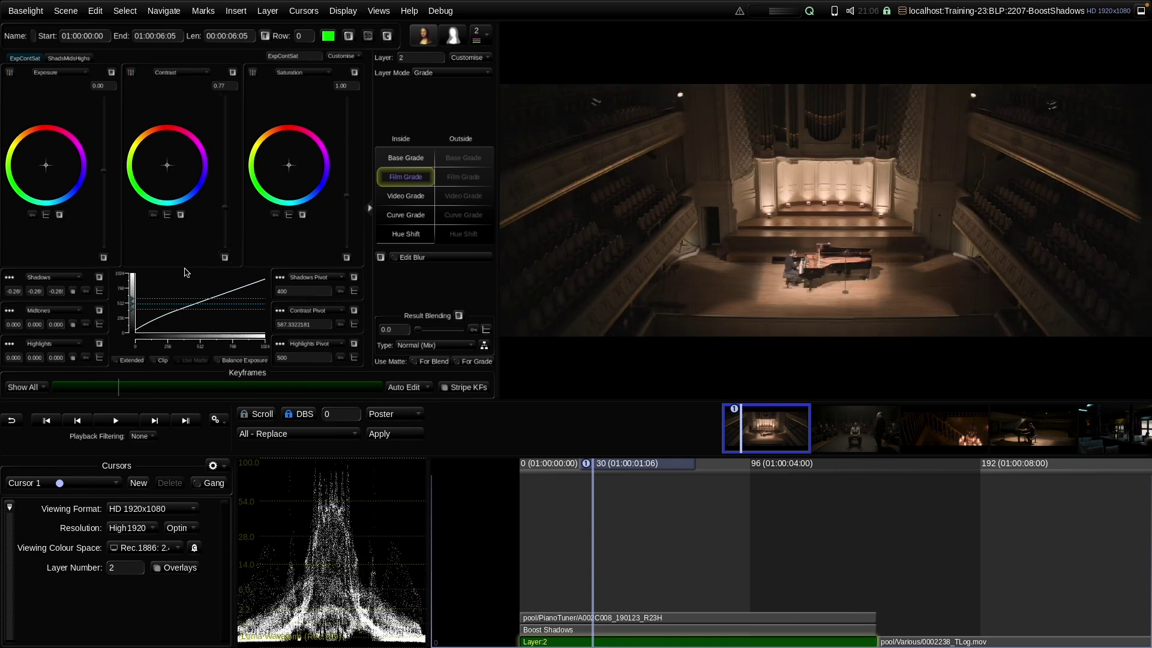
pyautogui.click(225, 258)
# - Try raising the Film Grade Shadows to 0.481, and reset the Shadows and the whole Film Grade
pyautogui.click(65, 60)
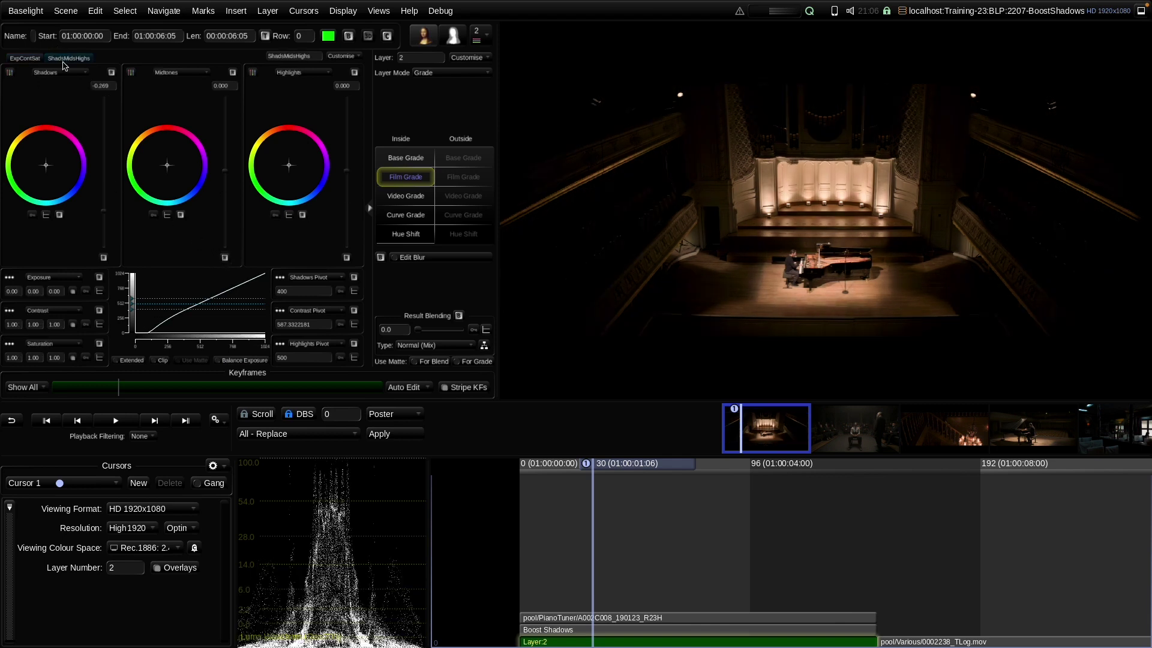
pyautogui.moveTo(106, 215); pyautogui.dragTo(106, 104)
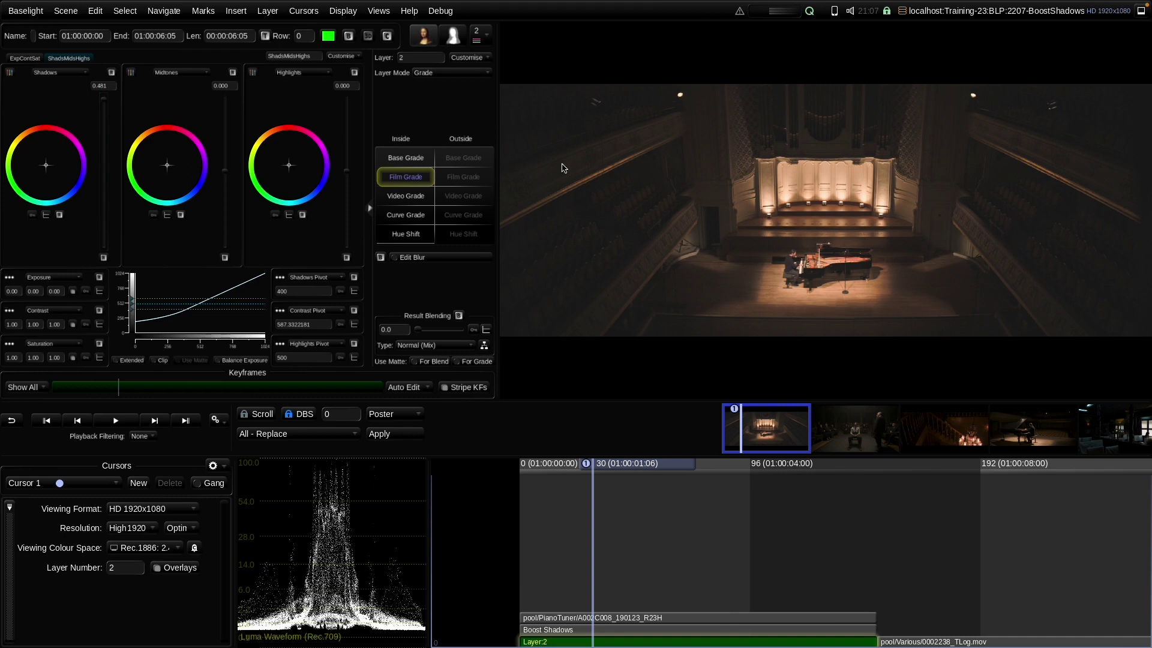
pyautogui.moveTo(104, 98)
pyautogui.mouseDown()
pyautogui.moveTo(102, 140)
pyautogui.moveTo(102, 110)
pyautogui.mouseUp()
pyautogui.click(104, 258)
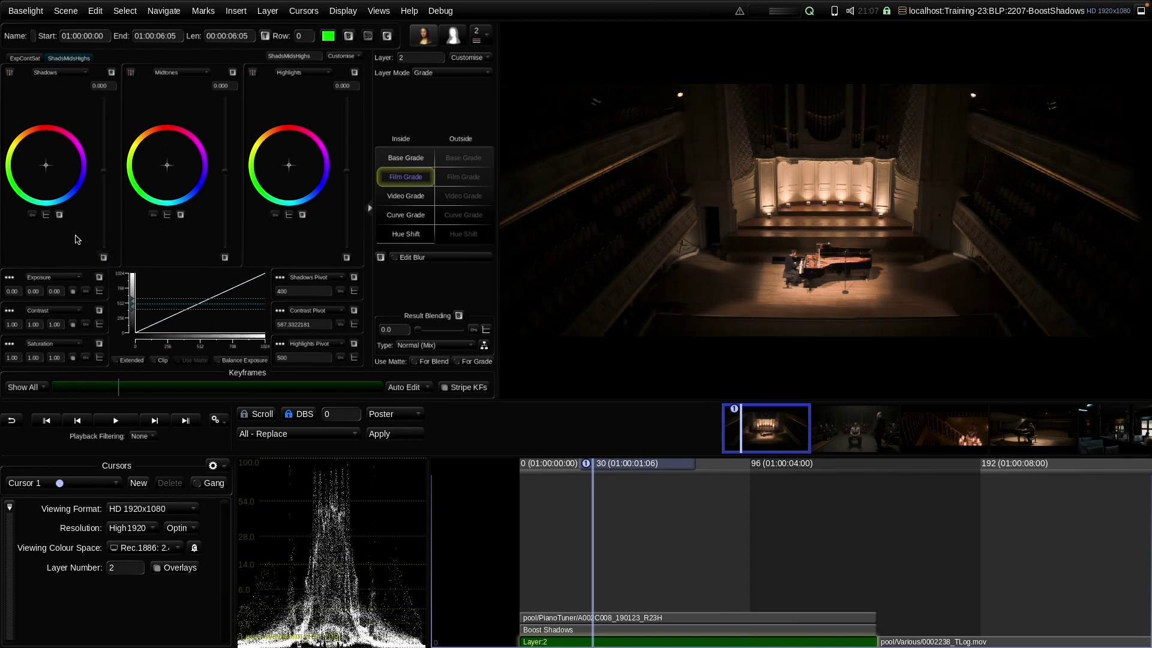
pyautogui.rightClick(402, 184)
pyautogui.click(456, 240)
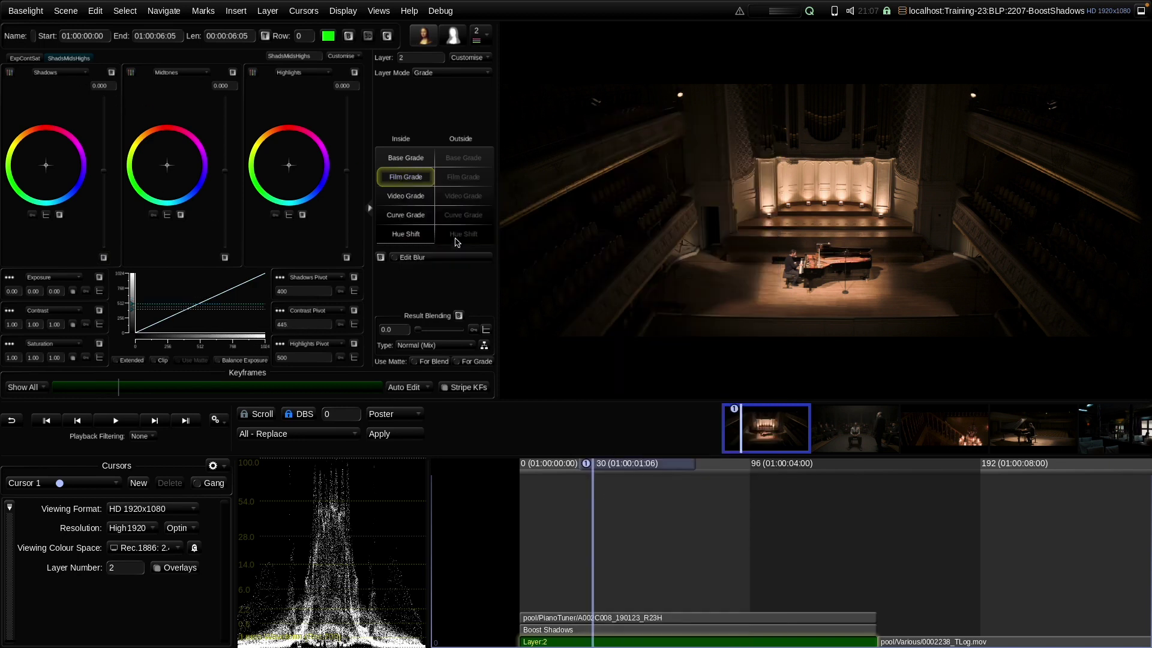
# - In layer 2's Base Grade, use the Dark/Balance/Bright controls to raise Dark exposure to 3.000
pyautogui.click(402, 159)
pyautogui.click(69, 58)
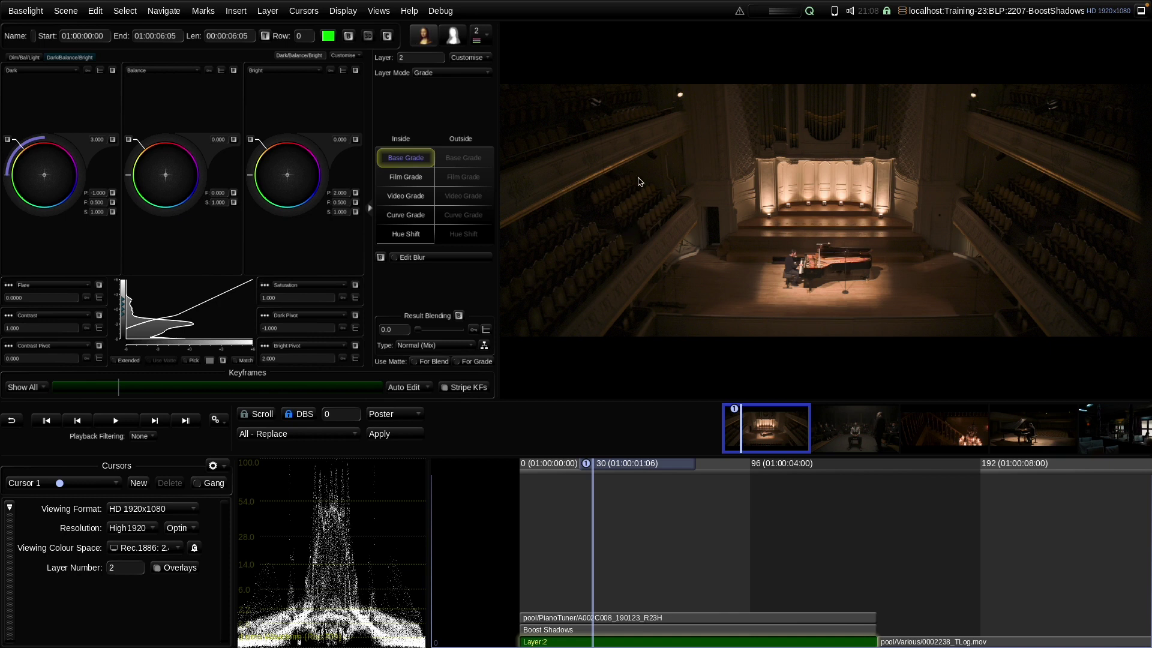
# - Toggle the grade layer off and on to compare the Base Grade's effect on the balcony seats and the piano up close
pyautogui.scroll(5, 653, 114)
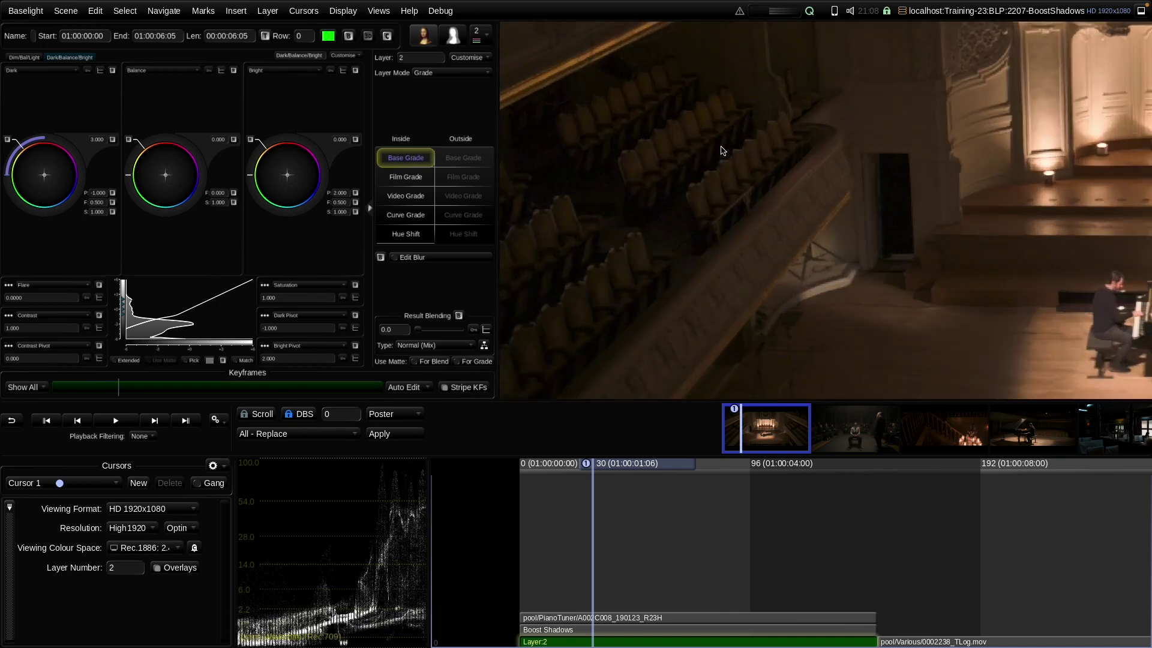
pyautogui.scroll(3, 747, 162)
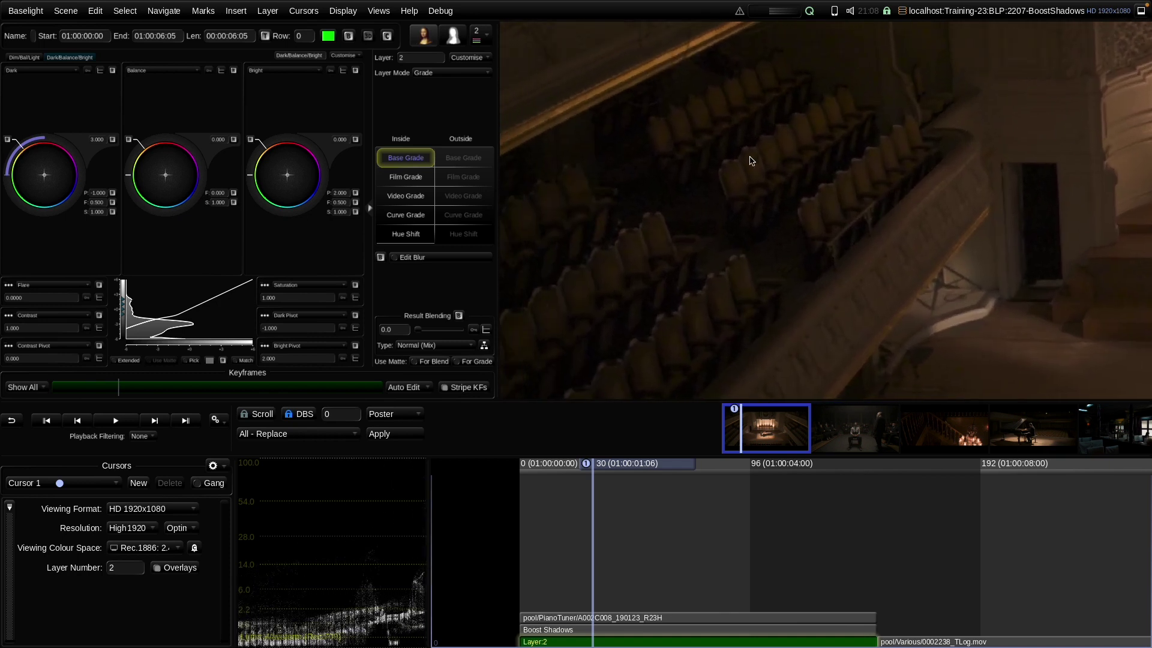
pyautogui.click(348, 37)
pyautogui.click(348, 37)
pyautogui.click(349, 36)
pyautogui.click(348, 36)
pyautogui.click(349, 36)
pyautogui.click(349, 37)
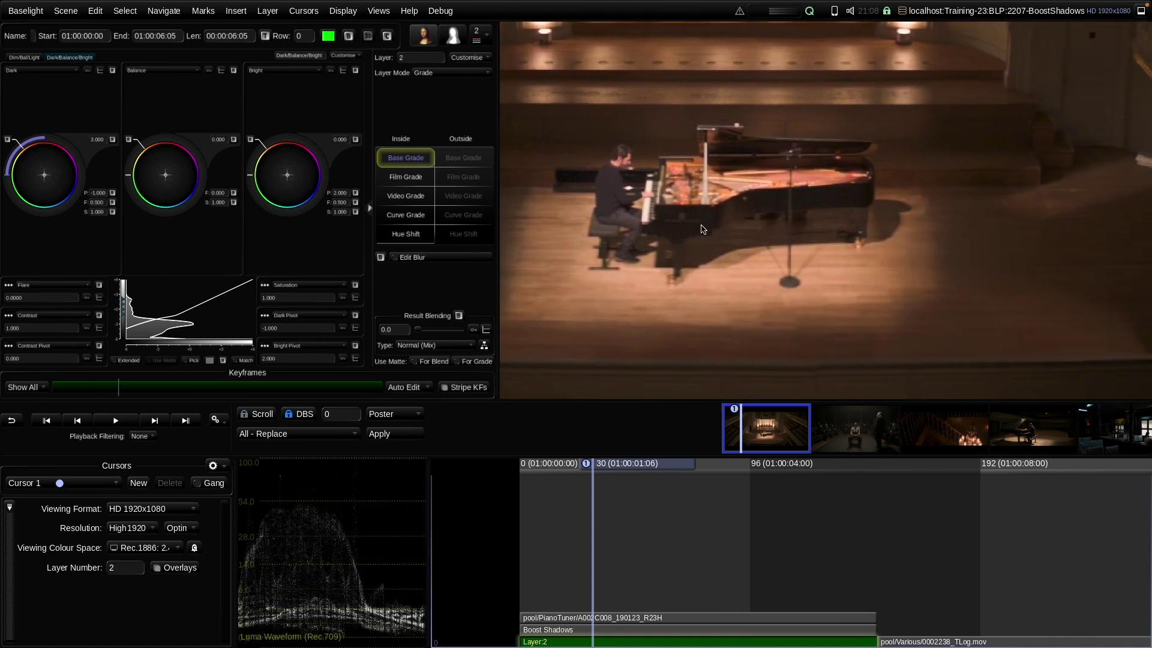
pyautogui.click(348, 36)
pyautogui.click(348, 36)
pyautogui.click(342, 37)
pyautogui.click(342, 37)
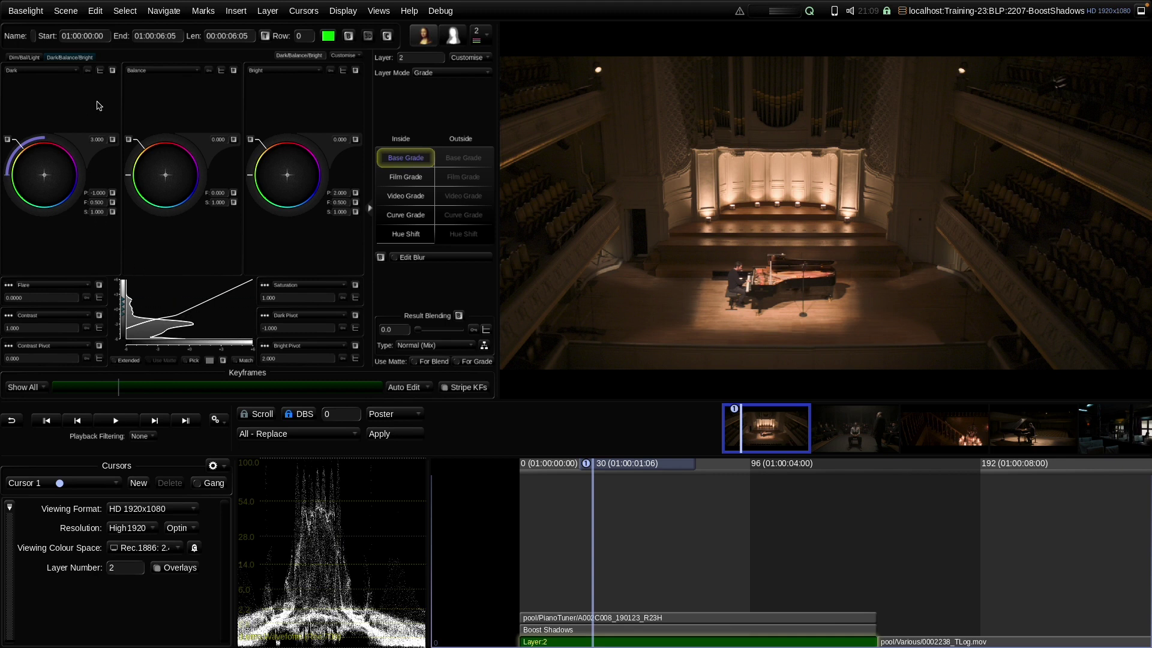
# - Reset the Base Grade's Dark exposure and raise Boost on the Boost Shadows layer to about 5.2
pyautogui.click(112, 141)
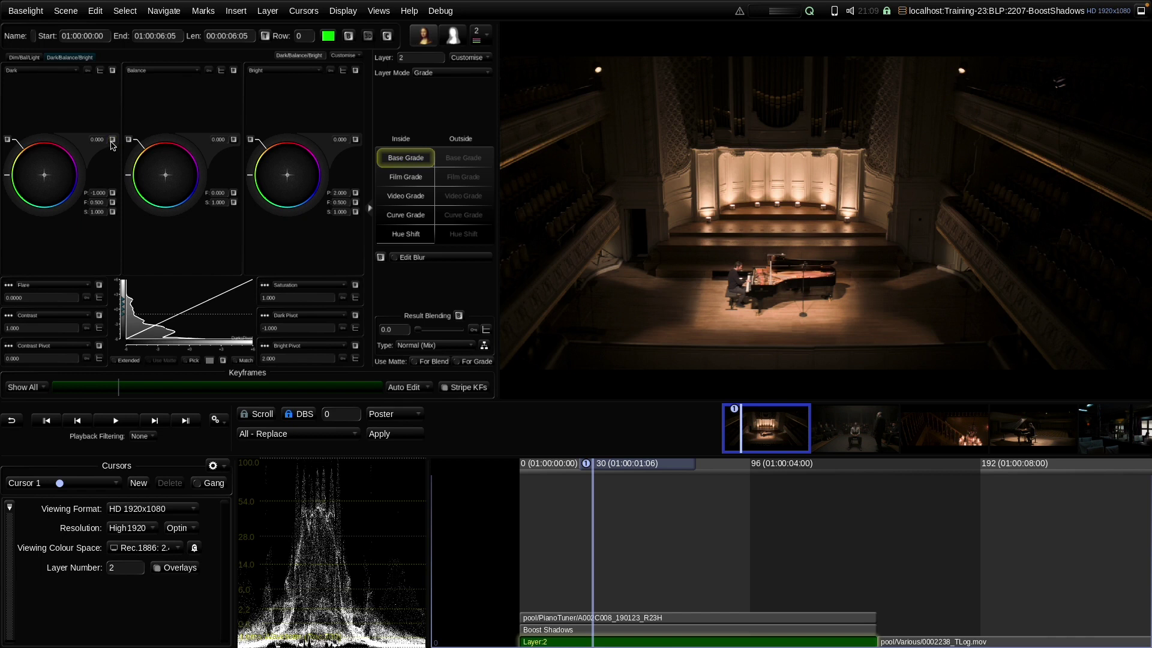
pyautogui.click(564, 631)
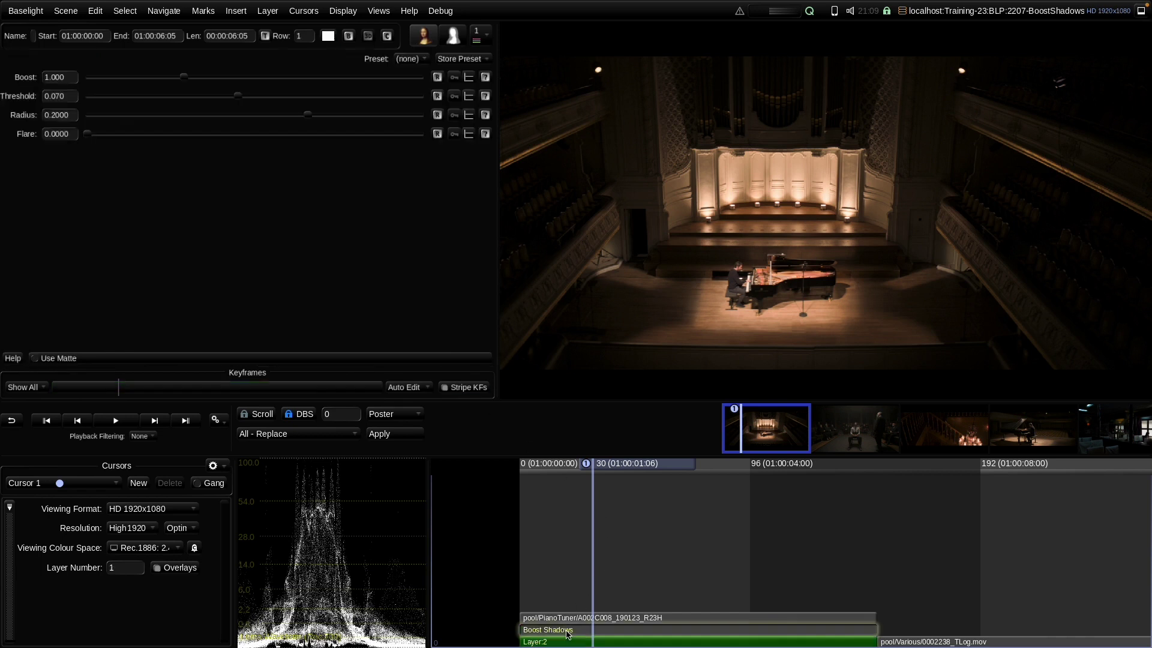
pyautogui.moveTo(183, 80); pyautogui.dragTo(351, 90)
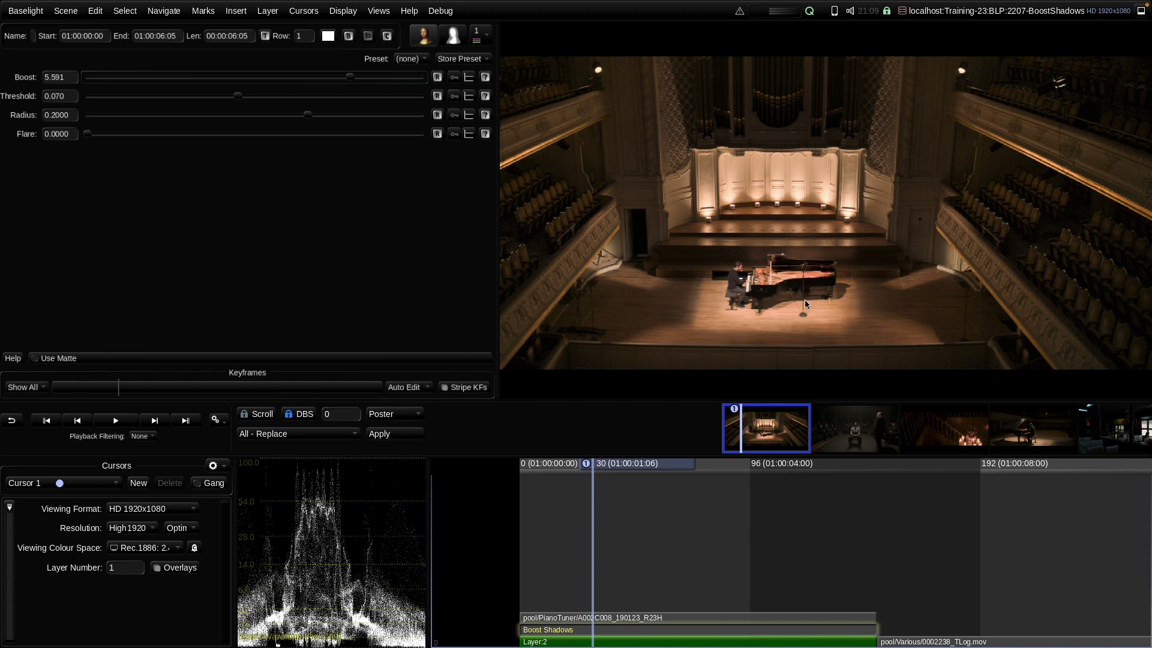
pyautogui.click(324, 77)
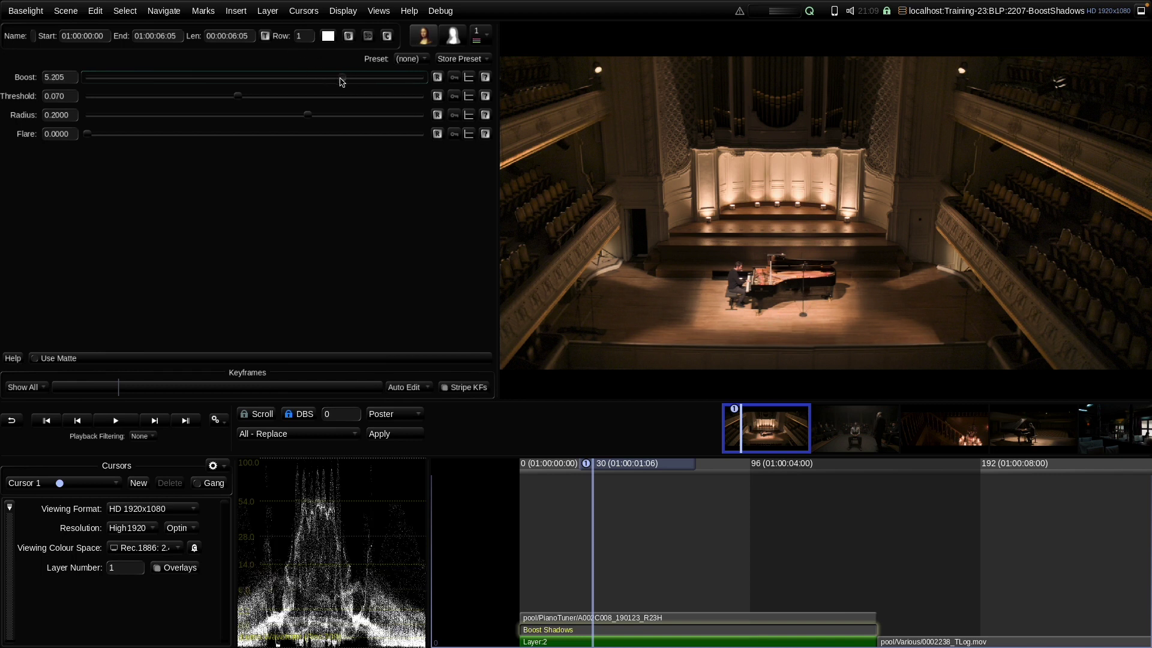
# - Reset the Boost on the concert hall shot's Boost Shadows layer and go to the shot of the seated man
pyautogui.click(437, 78)
pyautogui.press('Down')
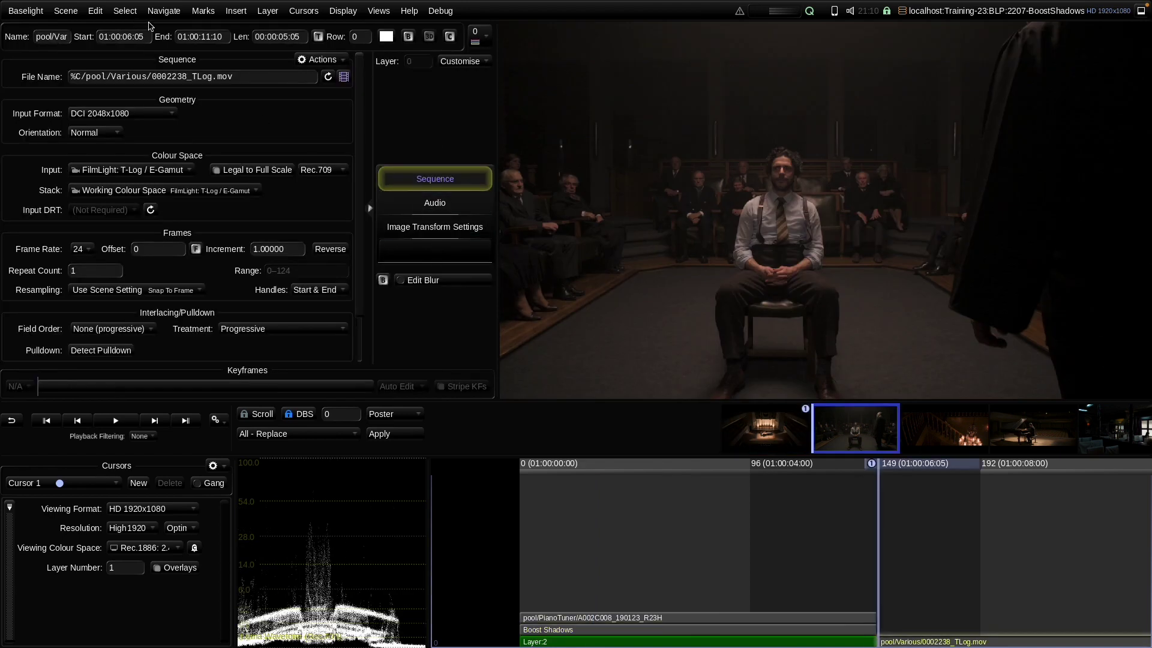
# - Insert a Boost Shadows layer on the seated man's shot and raise its Boost to about 1.9
pyautogui.click(236, 11)
pyautogui.moveTo(286, 57)
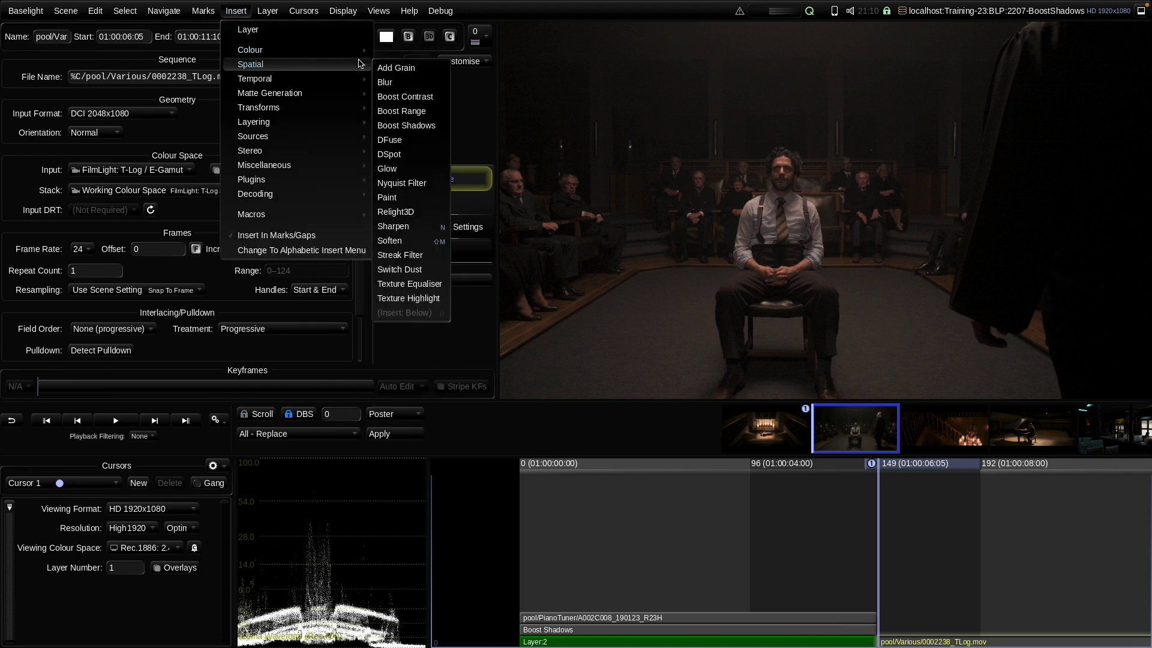
pyautogui.click(414, 127)
pyautogui.moveTo(185, 77); pyautogui.dragTo(258, 81)
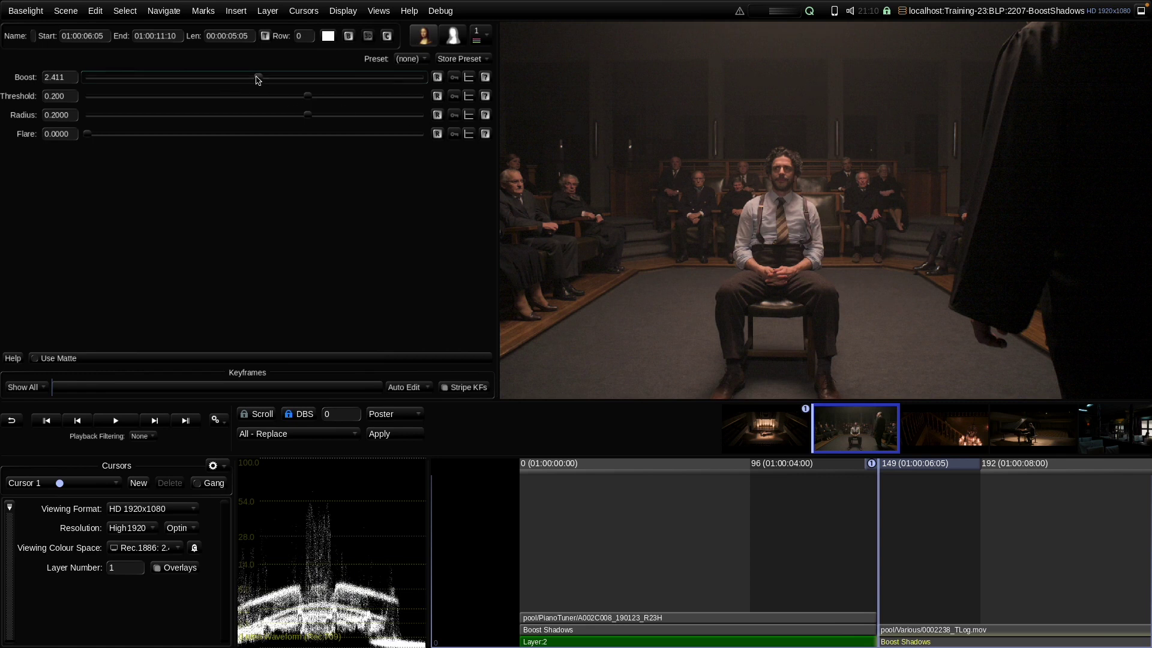
pyautogui.moveTo(257, 81)
pyautogui.mouseDown()
pyautogui.moveTo(221, 84)
pyautogui.moveTo(260, 80)
pyautogui.moveTo(234, 80)
pyautogui.mouseUp()
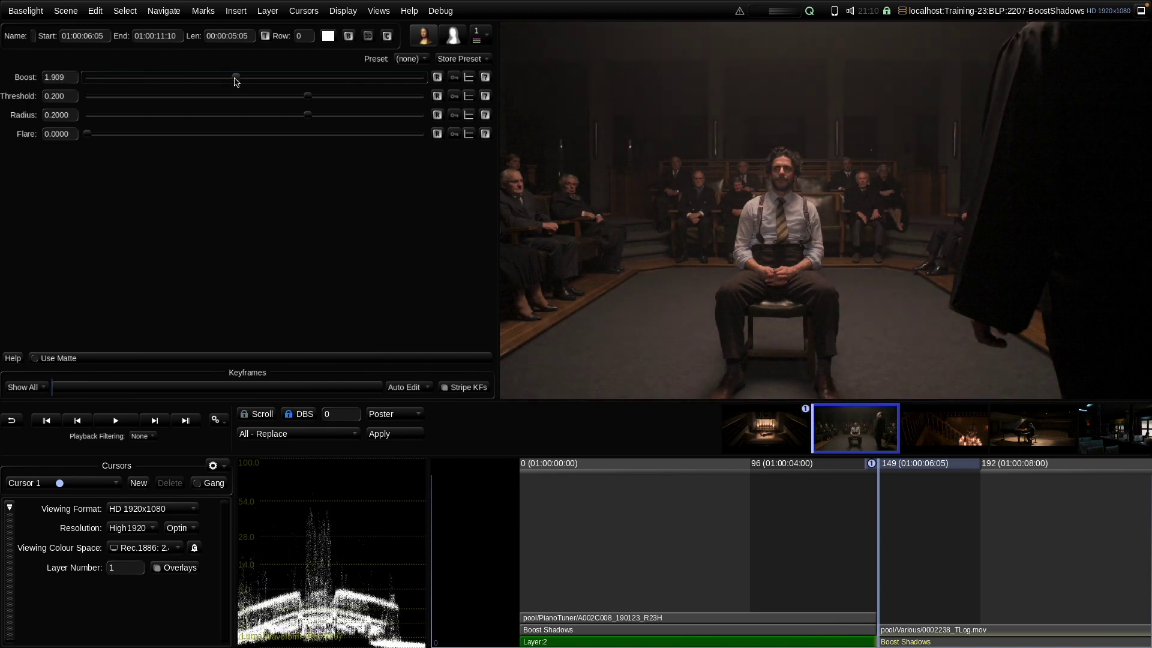
# - On the staircase shot, go to frame 358 and delete the Layer 2 grade
pyautogui.press('Down')
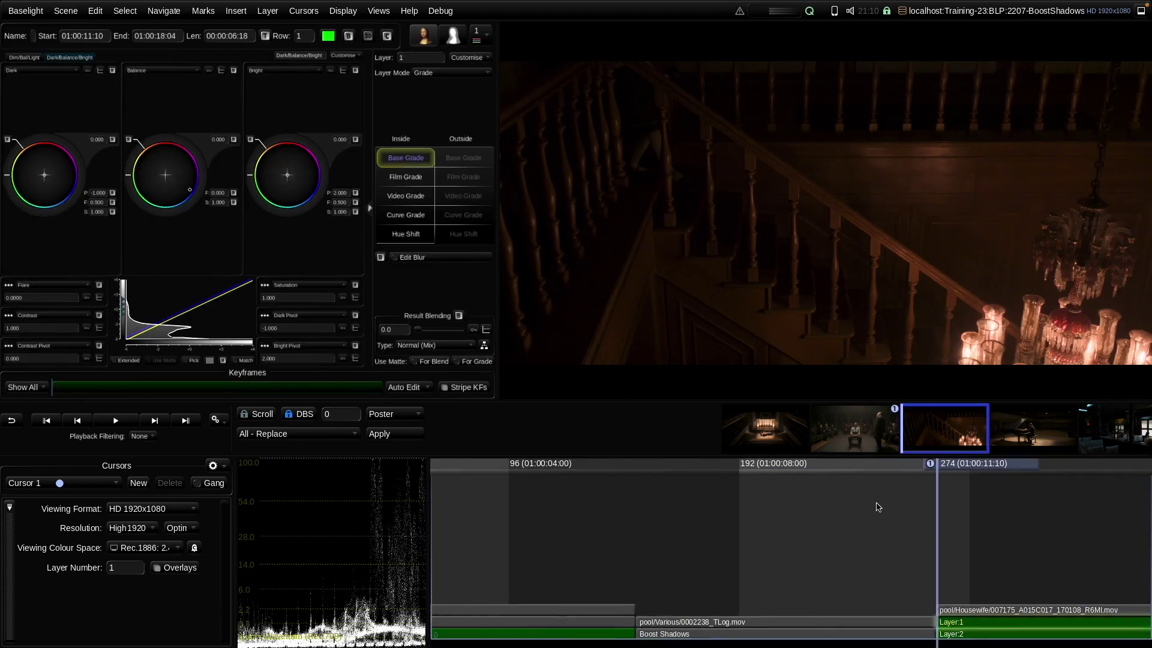
pyautogui.moveTo(617, 465); pyautogui.dragTo(827, 485)
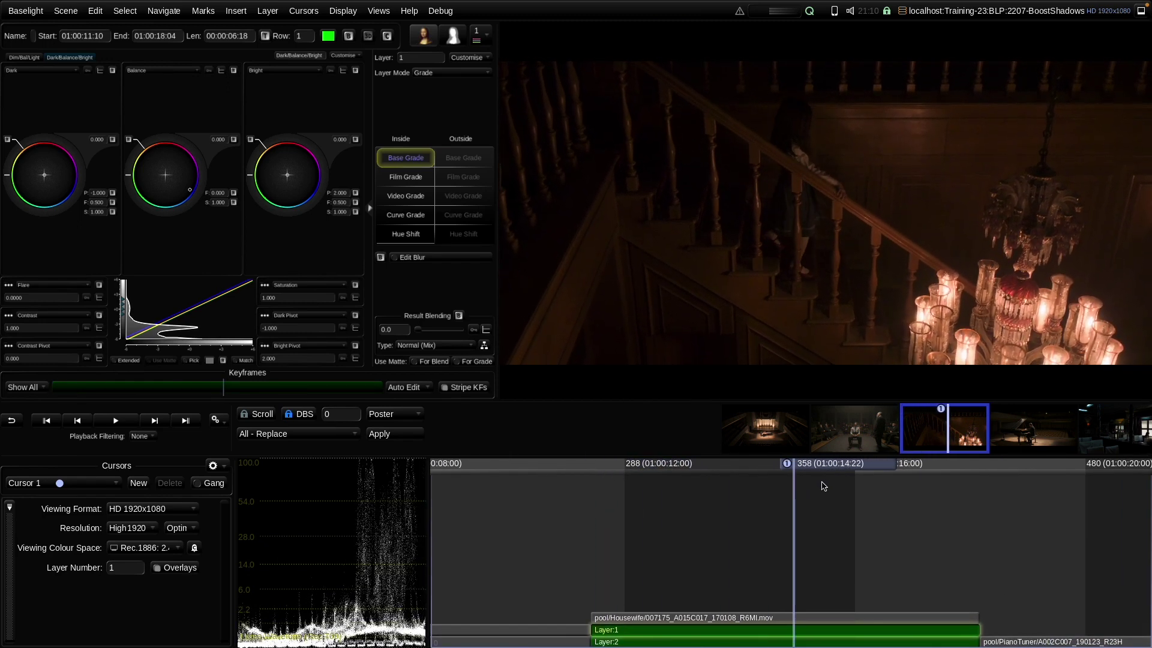
pyautogui.click(709, 646)
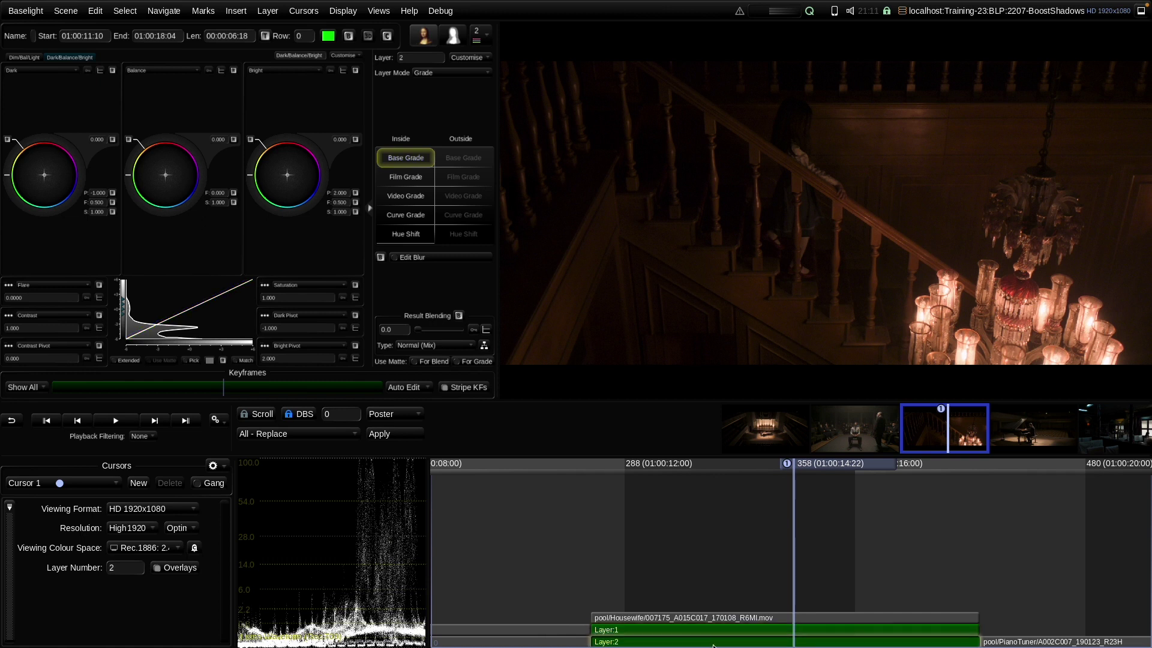
pyautogui.press('Delete')
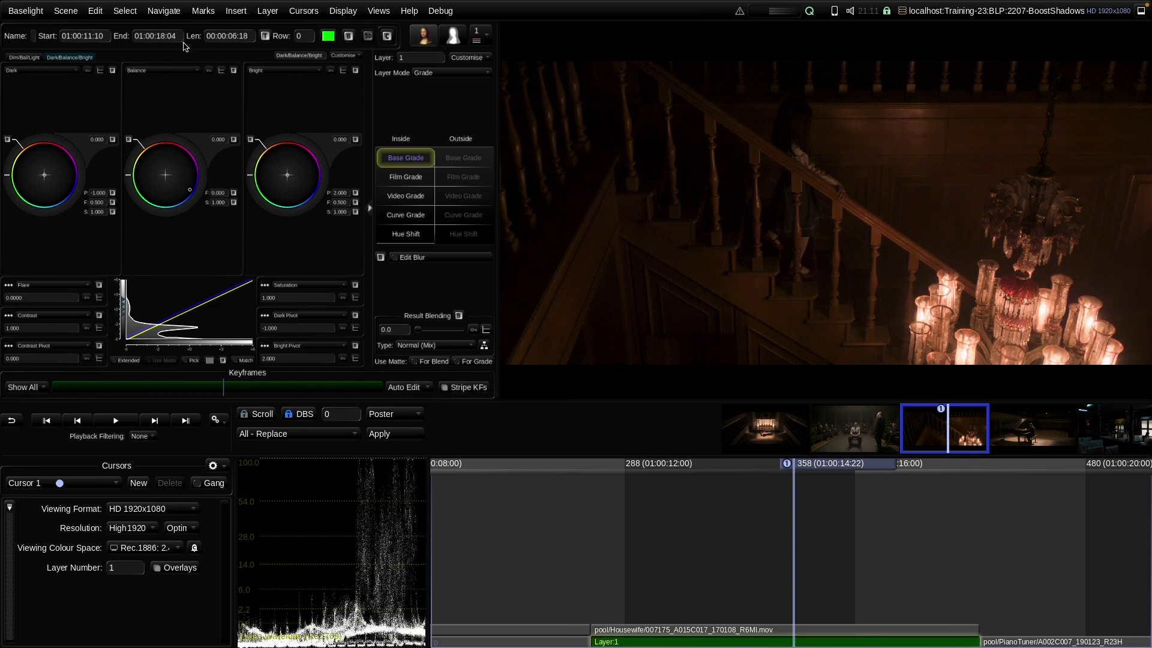
# - Insert a Boost Shadows layer on the staircase shot and set its Boost to about 3.8
pyautogui.click(236, 10)
pyautogui.moveTo(318, 65)
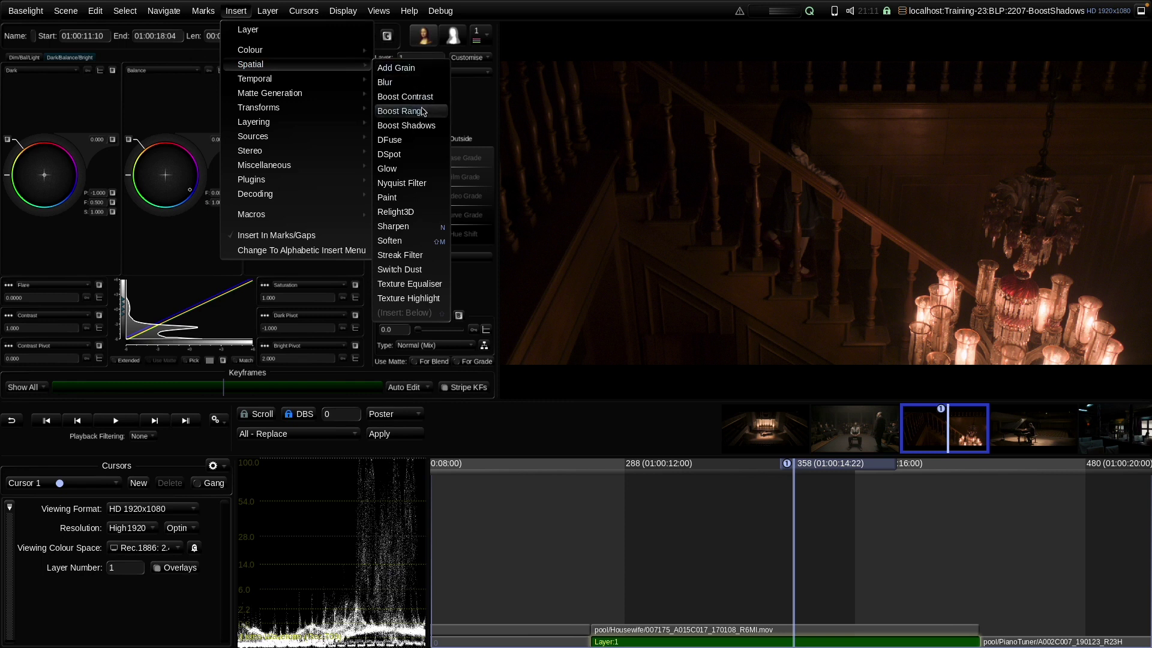
pyautogui.click(420, 125)
pyautogui.moveTo(184, 77); pyautogui.dragTo(324, 86)
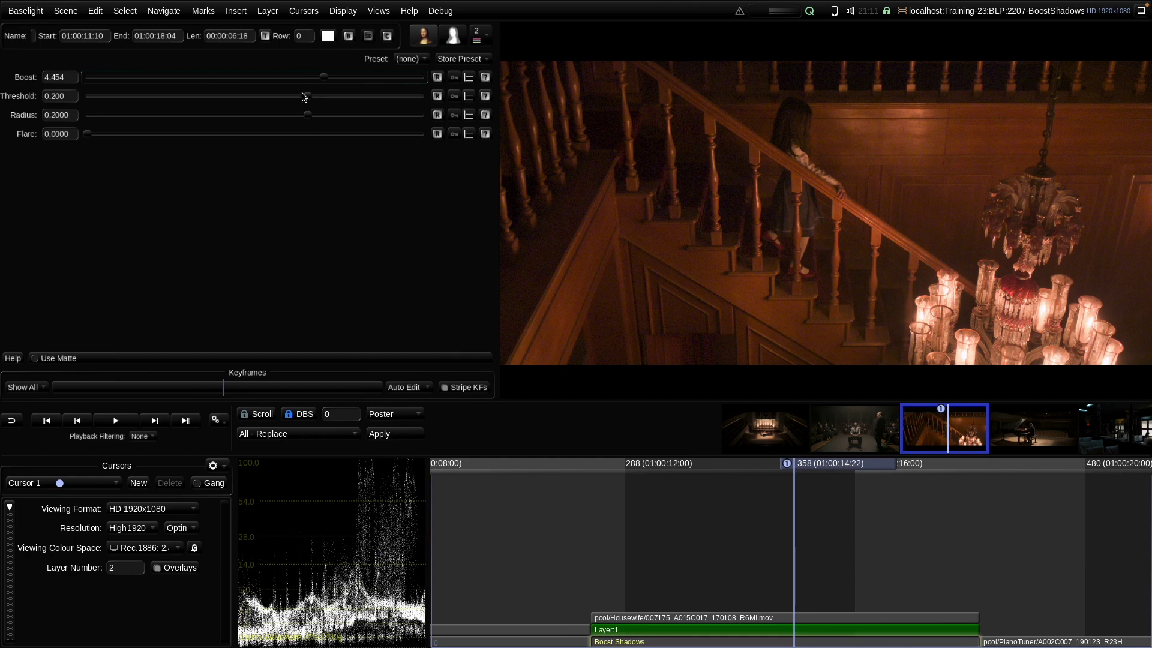
pyautogui.moveTo(326, 80)
pyautogui.mouseDown()
pyautogui.moveTo(250, 81)
pyautogui.moveTo(309, 84)
pyautogui.mouseUp()
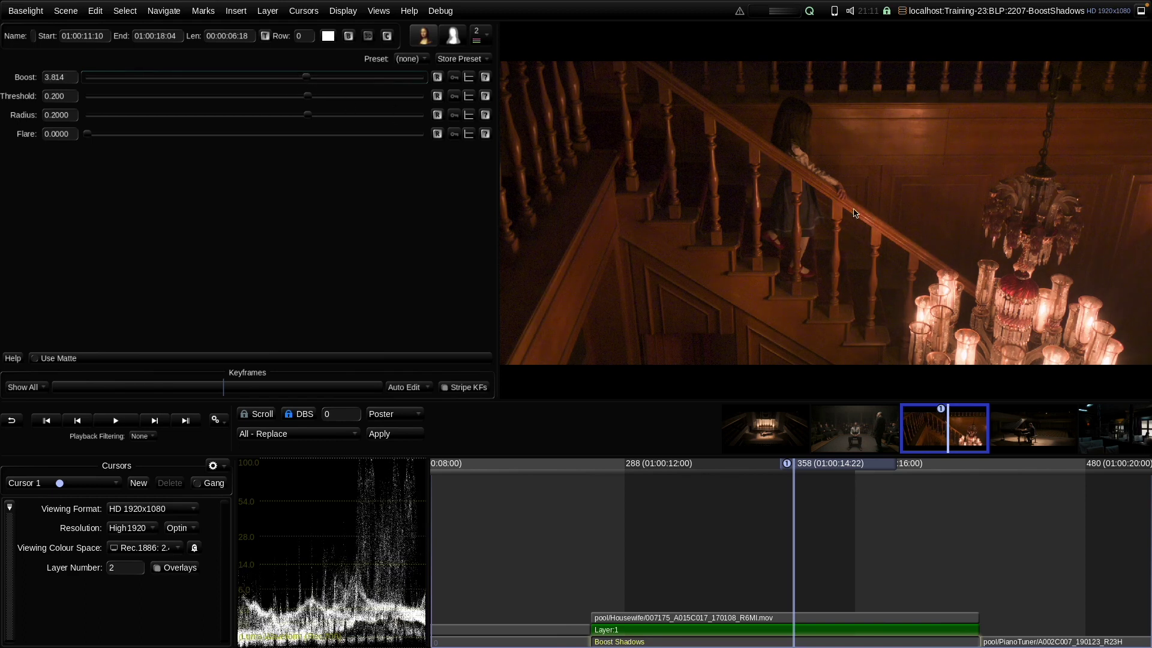
# - Try raising Boost to about 7.4 and step through neighbouring frames to examine the noise around the banister up close
pyautogui.scroll(5, 796, 200)
pyautogui.scroll(1, 772, 163)
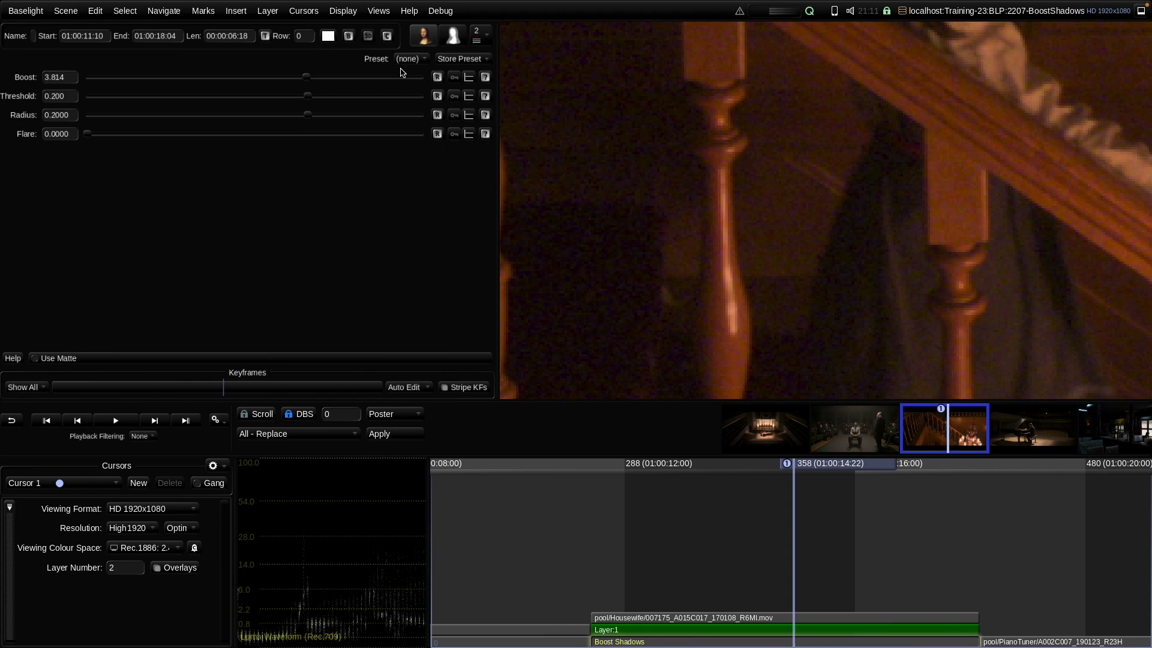
pyautogui.moveTo(306, 78); pyautogui.dragTo(380, 77)
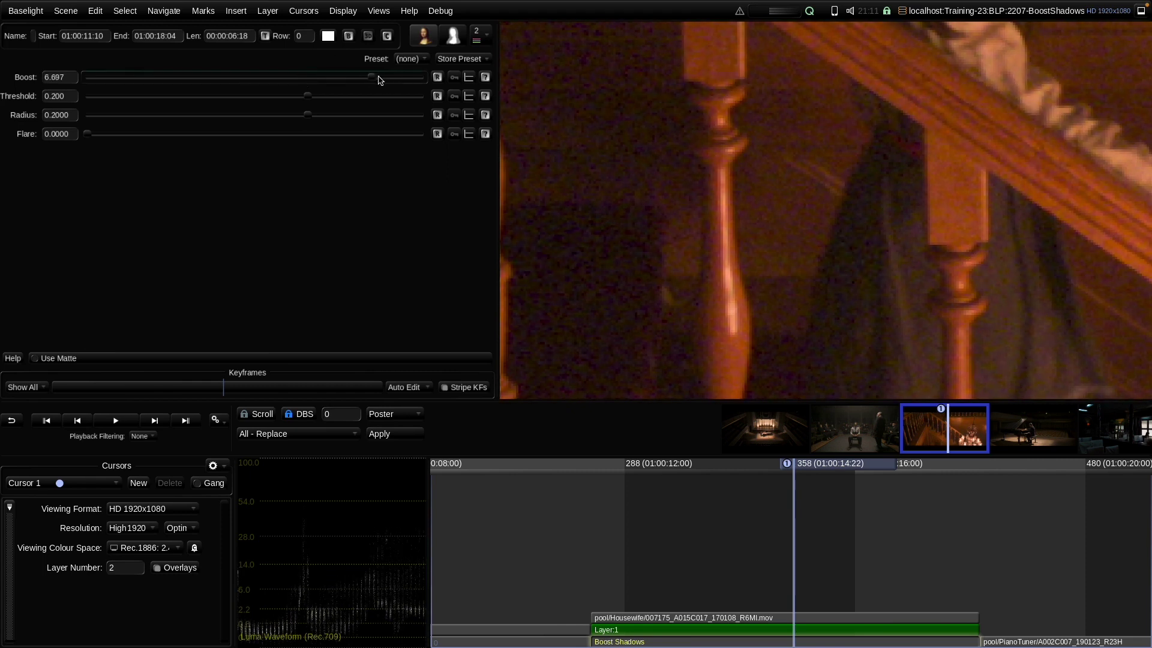
pyautogui.press('Right')
pyautogui.press('Left')
pyautogui.press('Left')
pyautogui.press('Left')
pyautogui.press('Left')
pyautogui.press('Left')
pyautogui.press('Left')
pyautogui.press('Left')
pyautogui.press('Left')
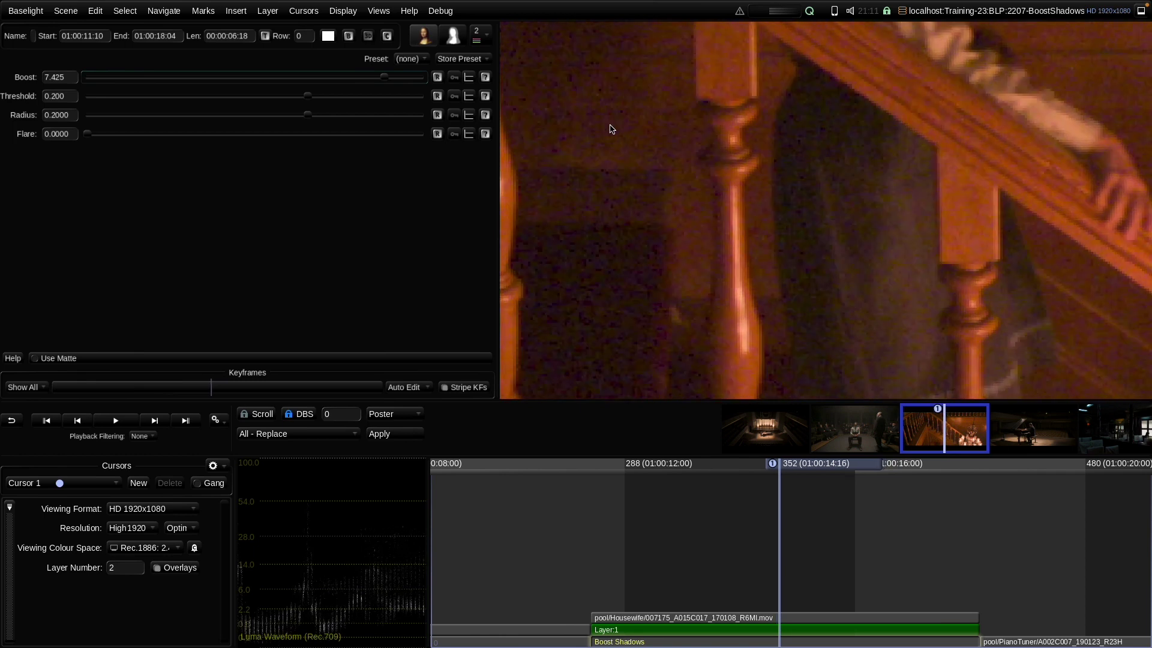
pyautogui.press('Right')
pyautogui.press('Right')
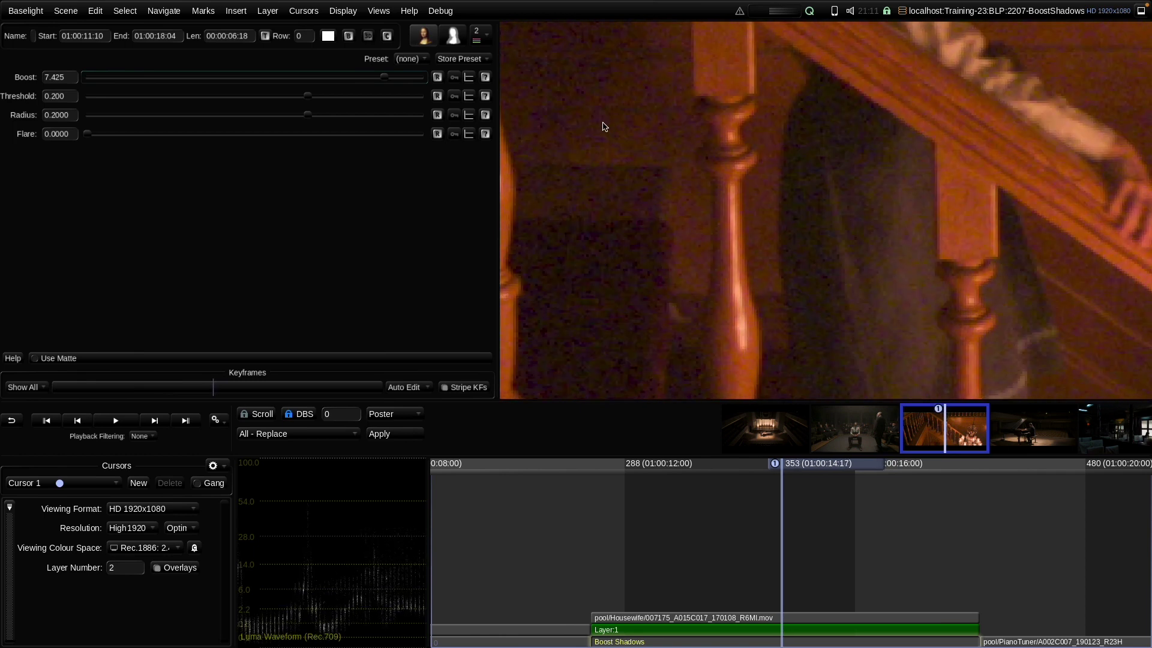
# - Lower the Boost on the staircase shot's Boost Shadows layer to about 3.1
pyautogui.press('Home')
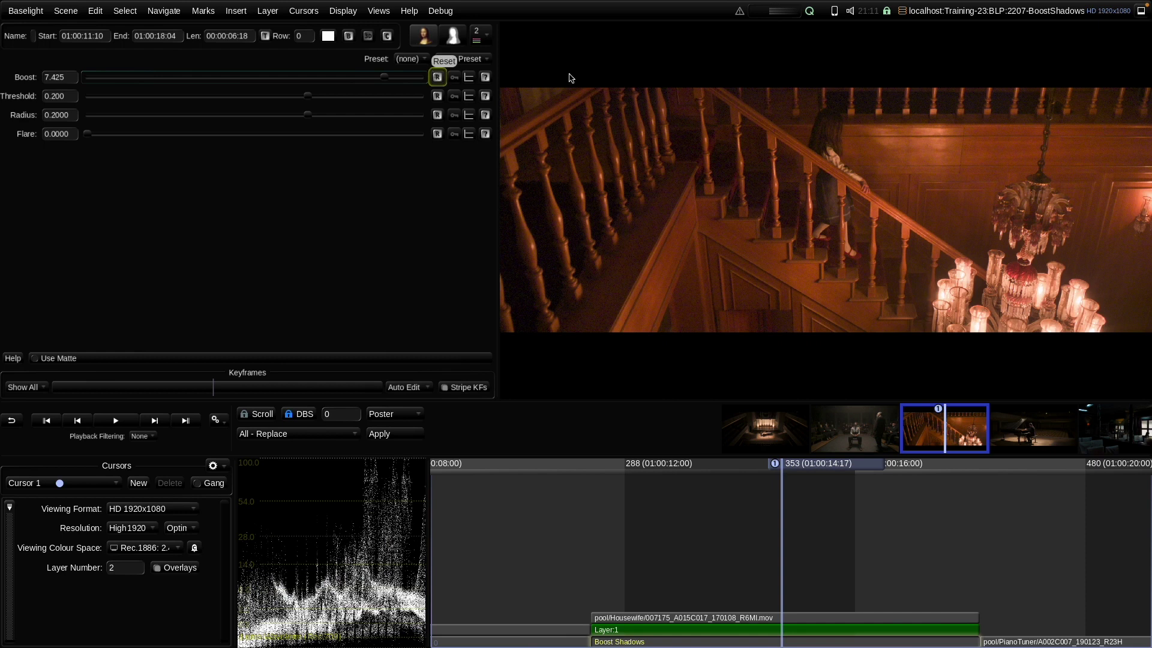
pyautogui.moveTo(384, 80); pyautogui.dragTo(314, 81)
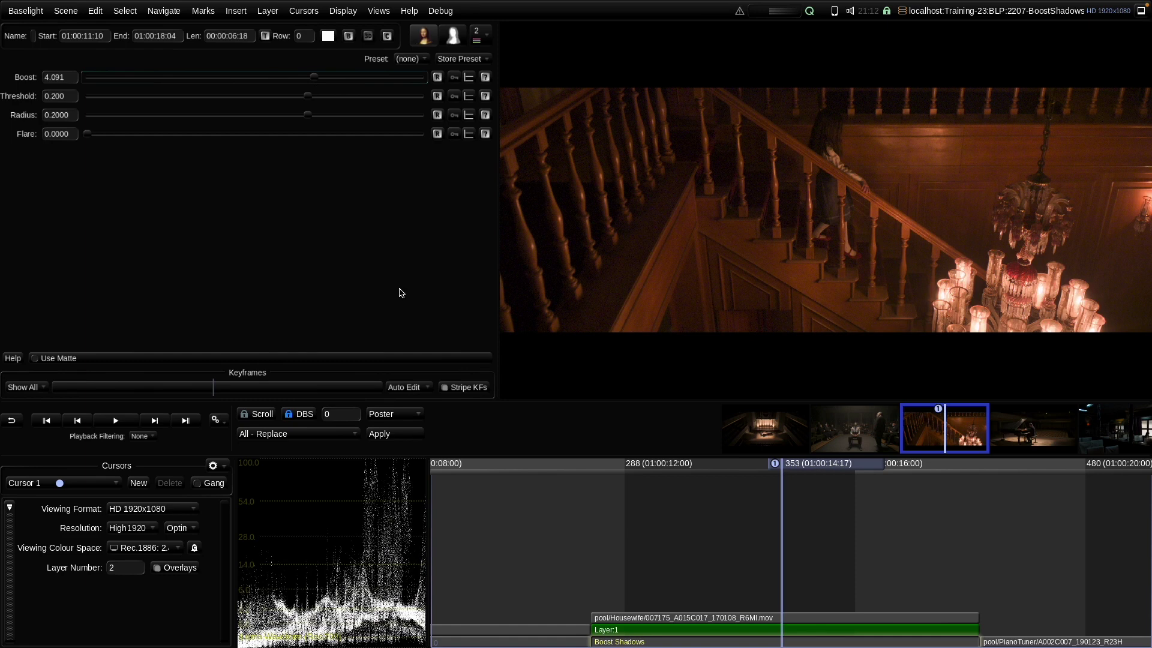
pyautogui.moveTo(315, 81); pyautogui.dragTo(284, 99)
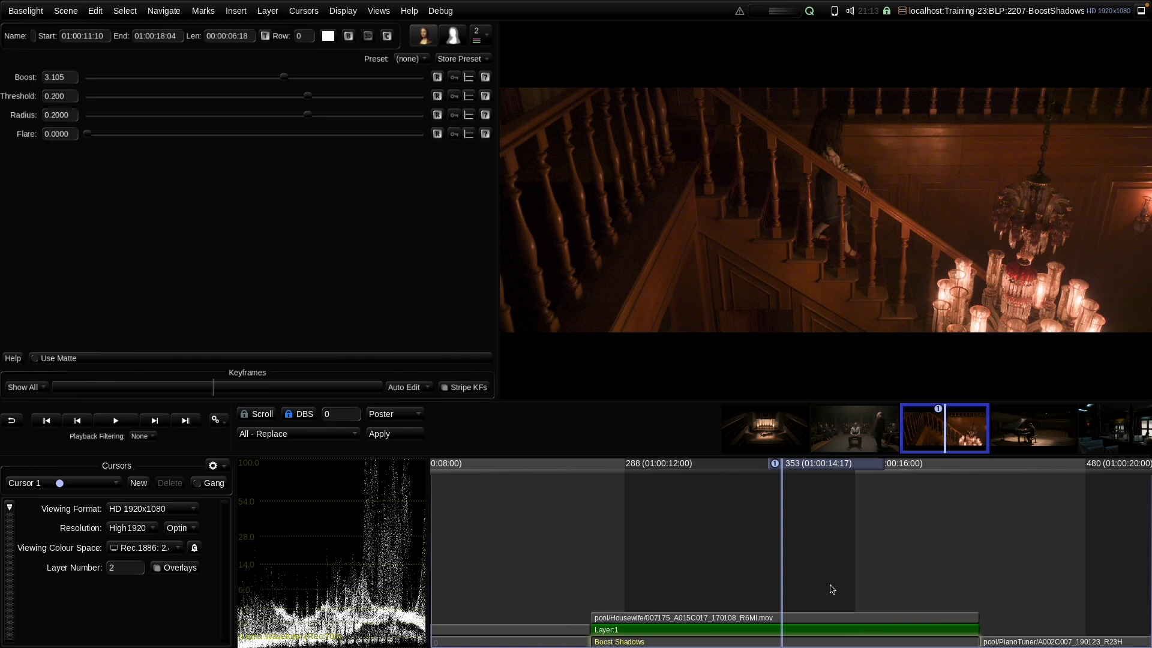
# - Insert a Boost Shadows layer on the side-view pianist shot A002C007 and raise its Boost to about 4.6
pyautogui.press('Down')
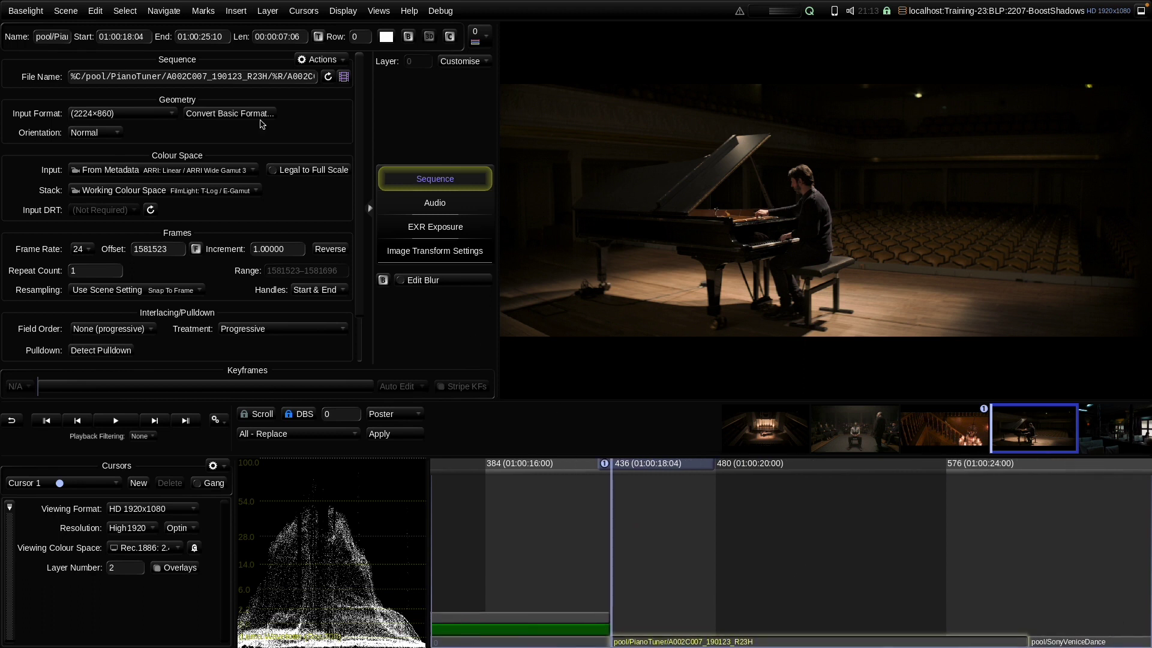
pyautogui.click(236, 11)
pyautogui.moveTo(303, 65)
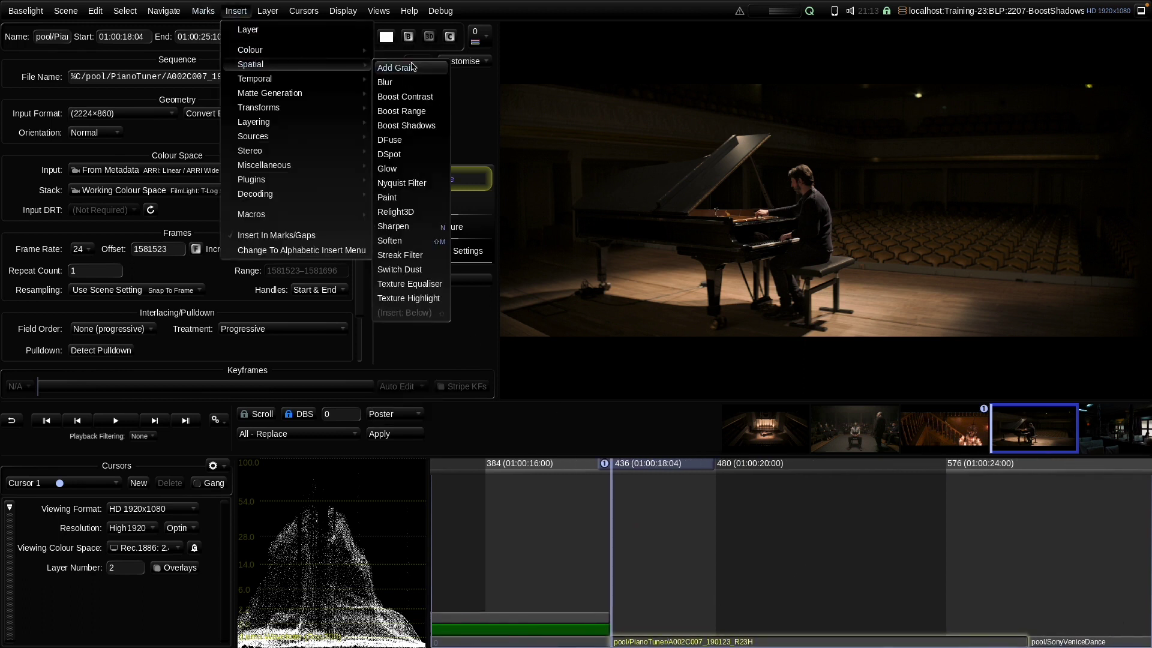
pyautogui.click(406, 125)
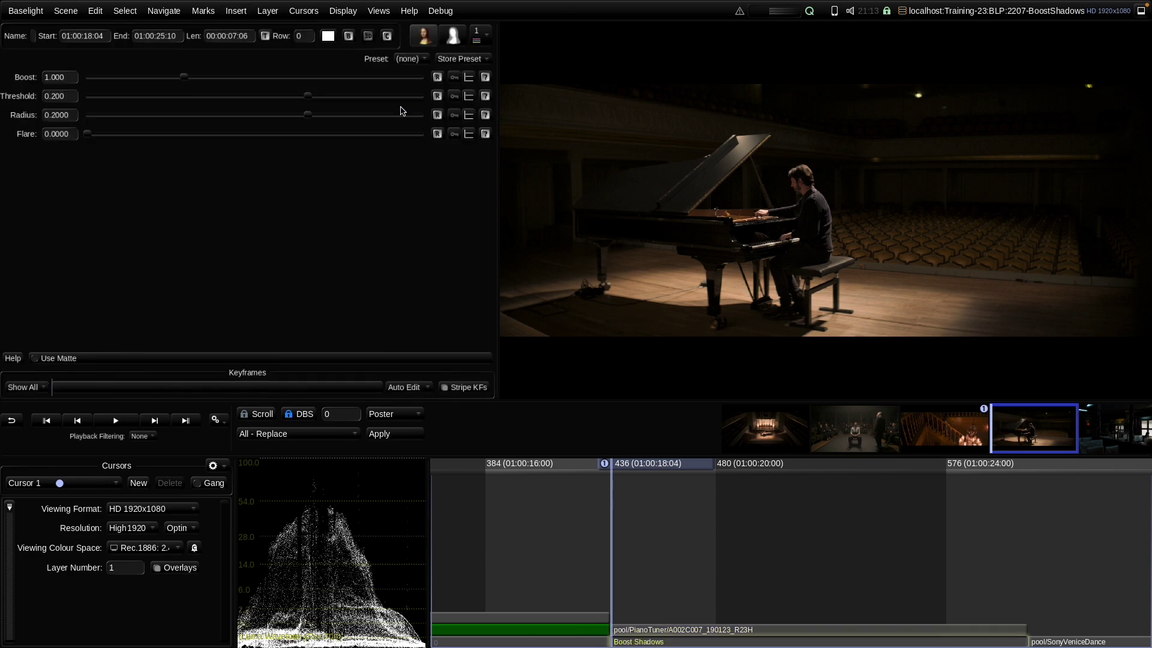
pyautogui.moveTo(184, 76); pyautogui.dragTo(313, 92)
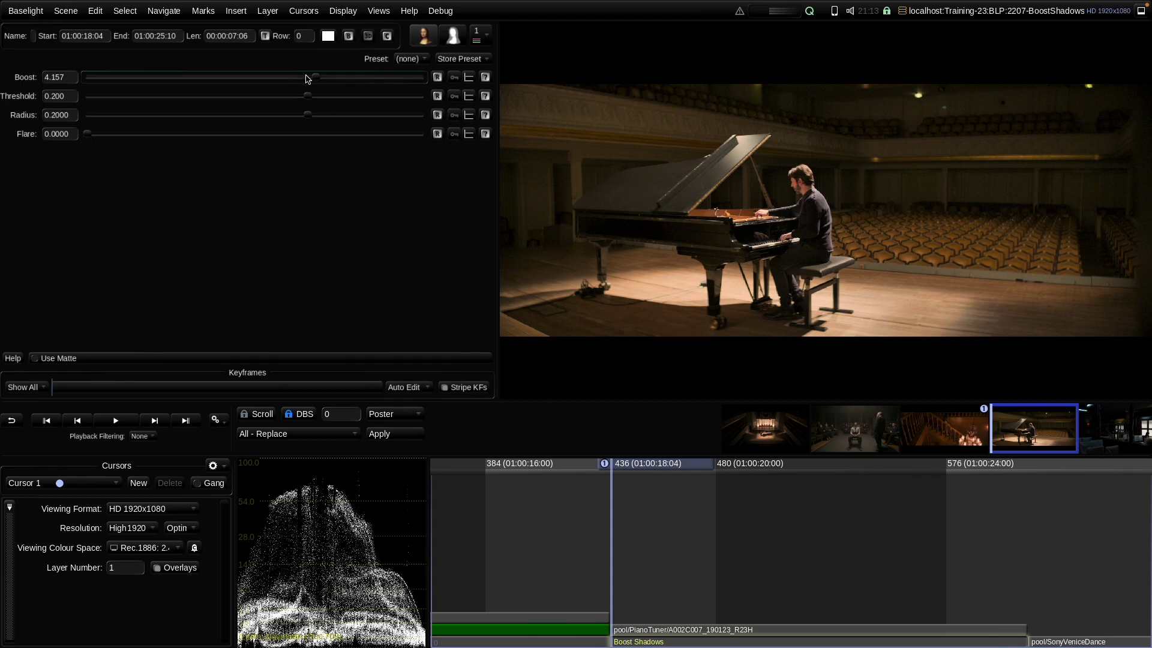
pyautogui.moveTo(315, 77)
pyautogui.mouseDown()
pyautogui.moveTo(393, 80)
pyautogui.moveTo(319, 87)
pyautogui.moveTo(393, 84)
pyautogui.moveTo(270, 100)
pyautogui.moveTo(372, 94)
pyautogui.moveTo(291, 99)
pyautogui.moveTo(340, 104)
pyautogui.moveTo(308, 97)
pyautogui.mouseUp()
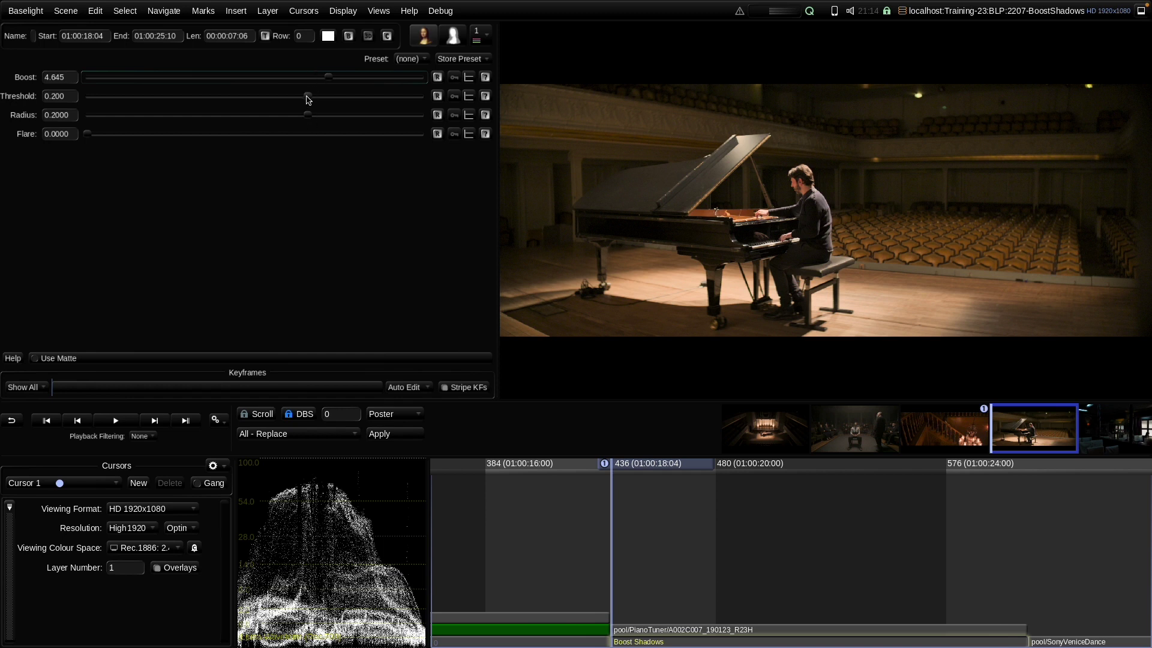
# - Try Threshold at 1.000 with Boost about 5.5 and at 0.000 with Boost about 4.1, and reset Threshold
pyautogui.moveTo(306, 99); pyautogui.dragTo(423, 97)
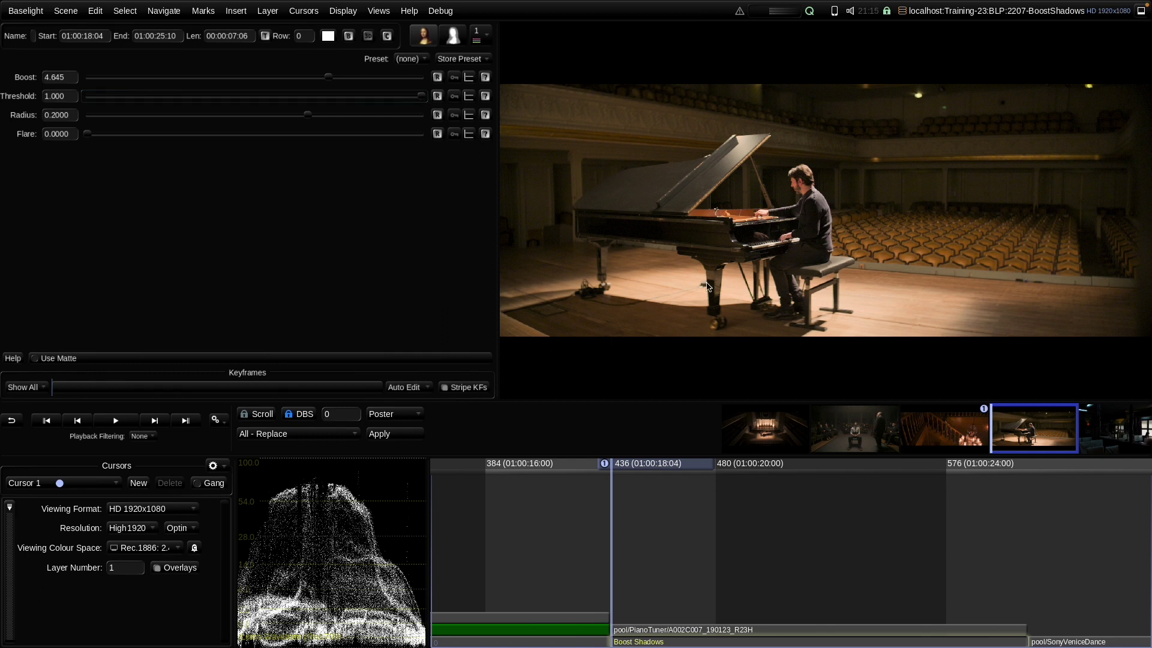
pyautogui.moveTo(328, 77); pyautogui.dragTo(345, 93)
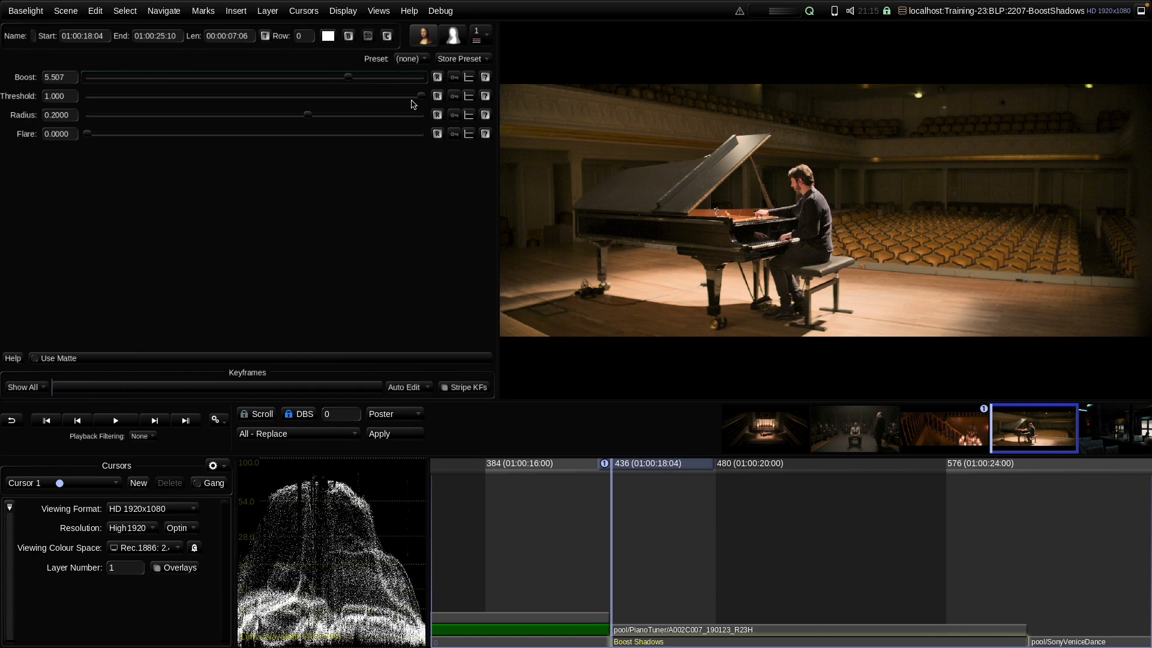
pyautogui.moveTo(422, 97); pyautogui.dragTo(258, 119)
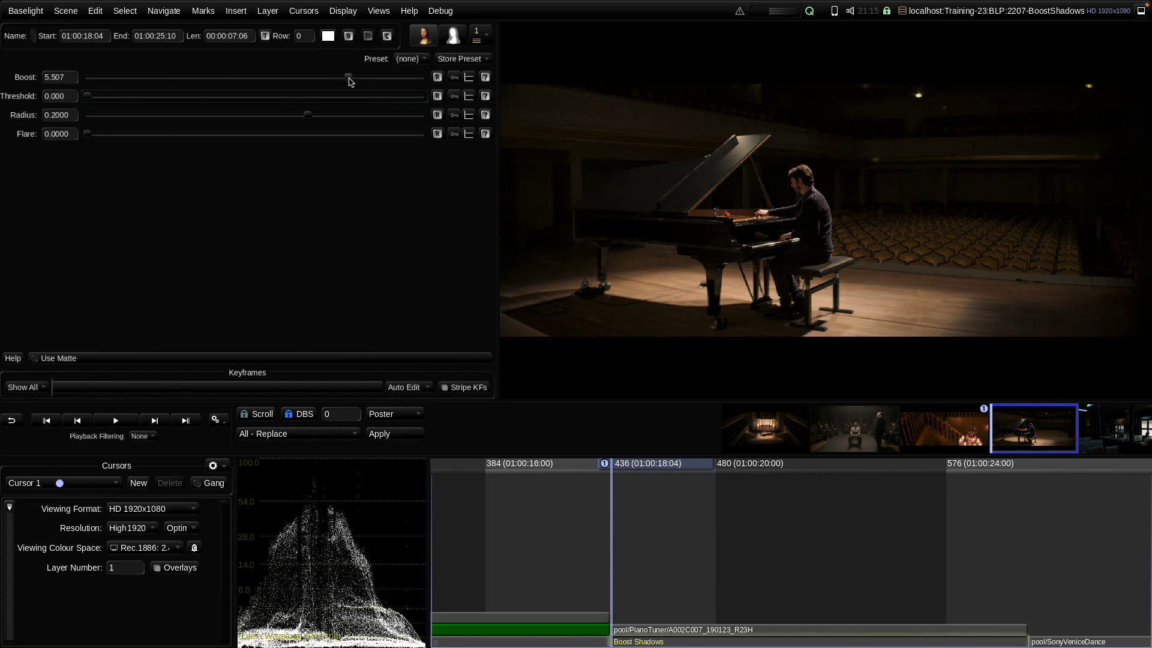
pyautogui.moveTo(351, 81); pyautogui.dragTo(316, 95)
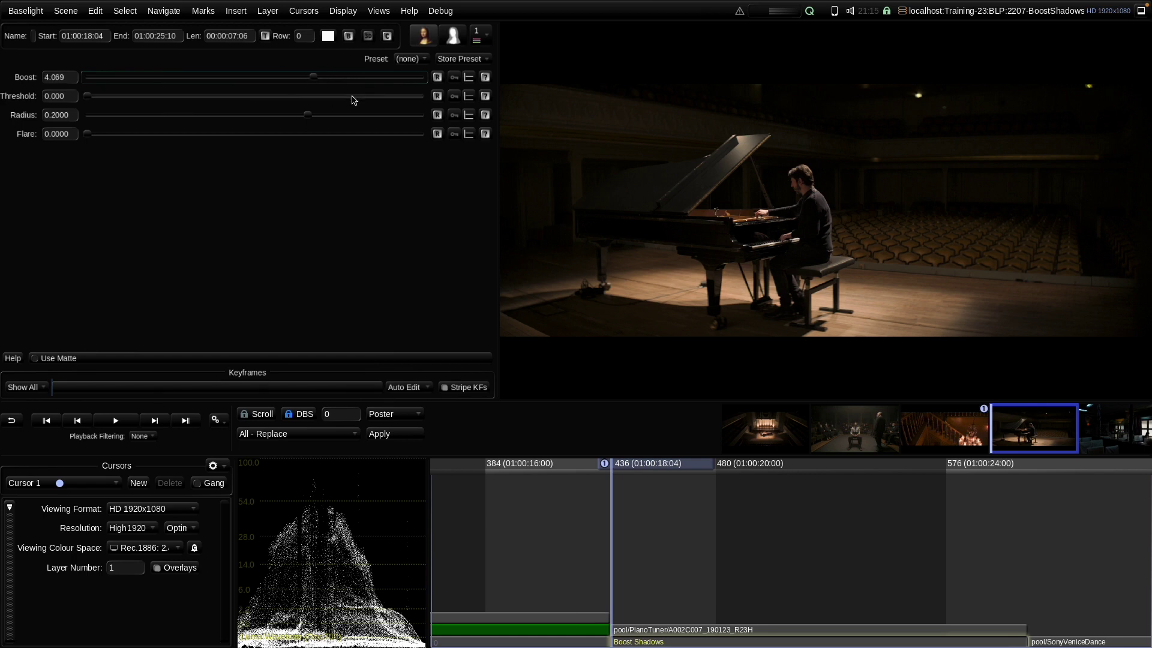
pyautogui.click(437, 97)
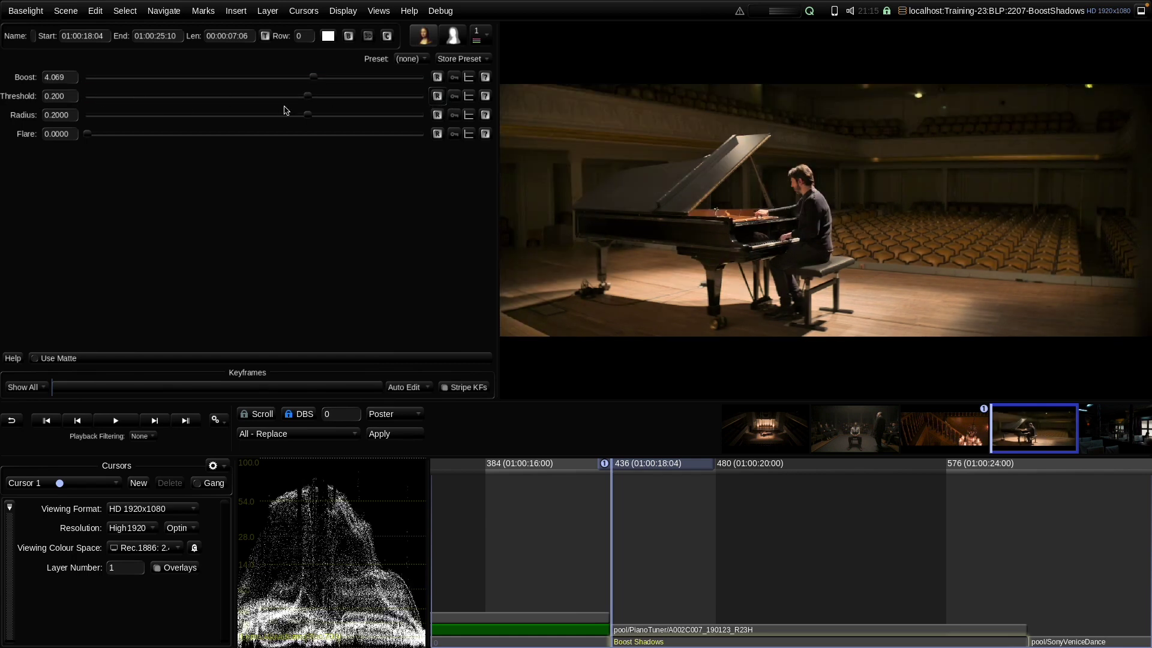
# - Lower the Boost Shadows Threshold to about 0.05 and the Boost to about 2.1
pyautogui.moveTo(309, 101); pyautogui.dragTo(278, 108)
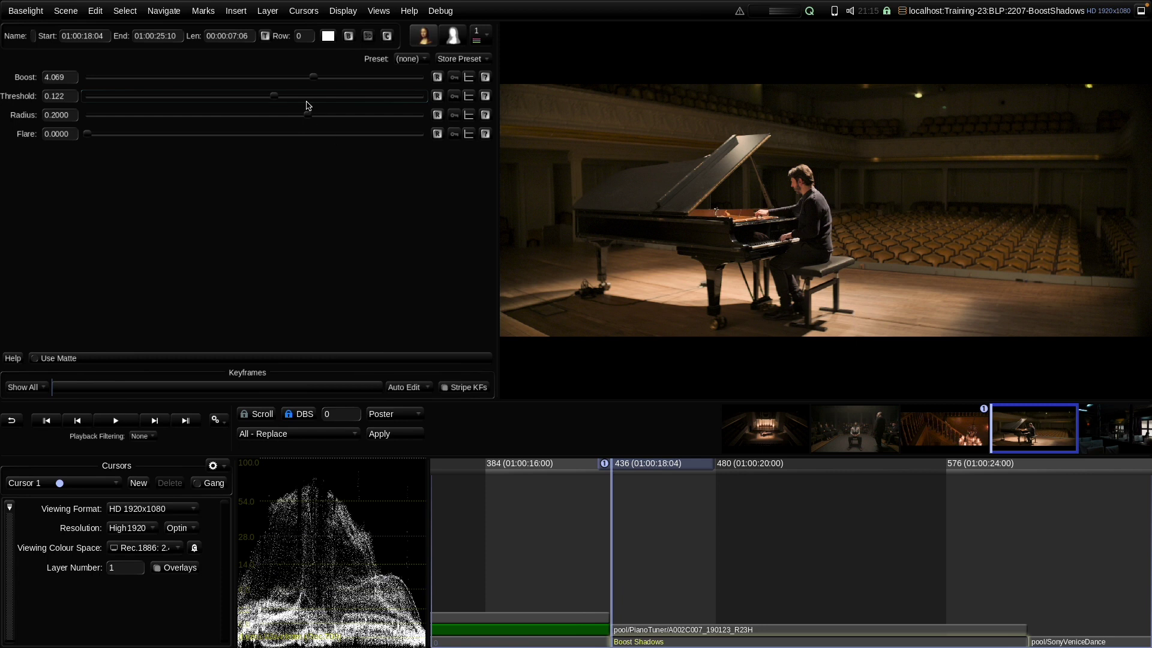
pyautogui.moveTo(275, 98); pyautogui.dragTo(218, 116)
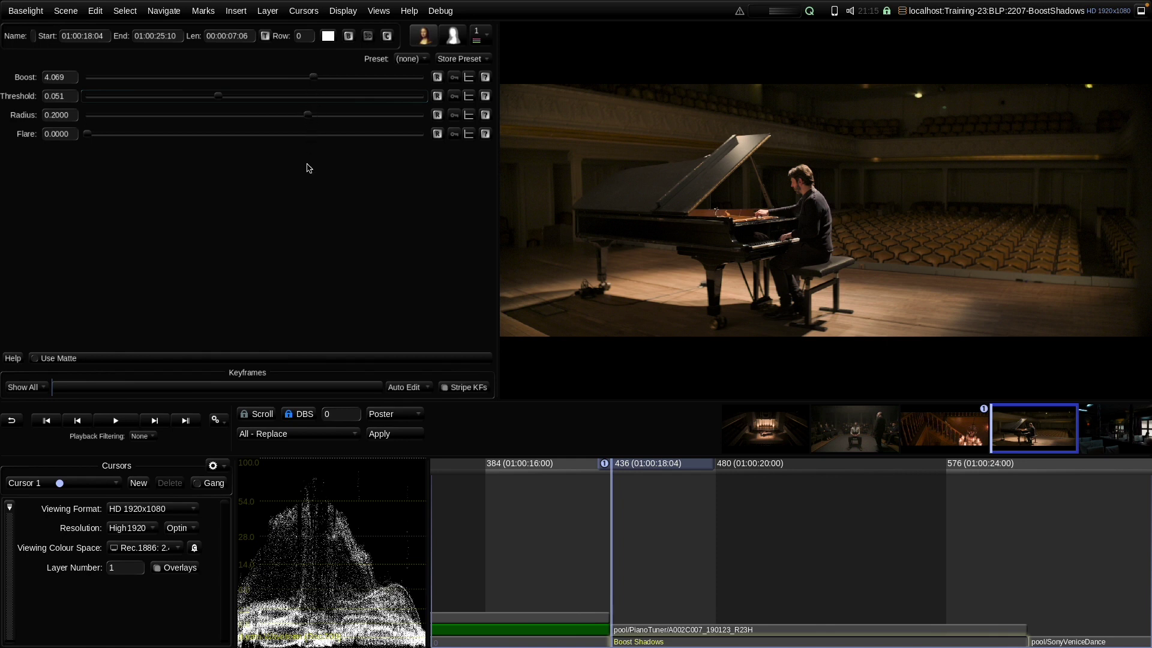
pyautogui.moveTo(313, 77); pyautogui.dragTo(229, 80)
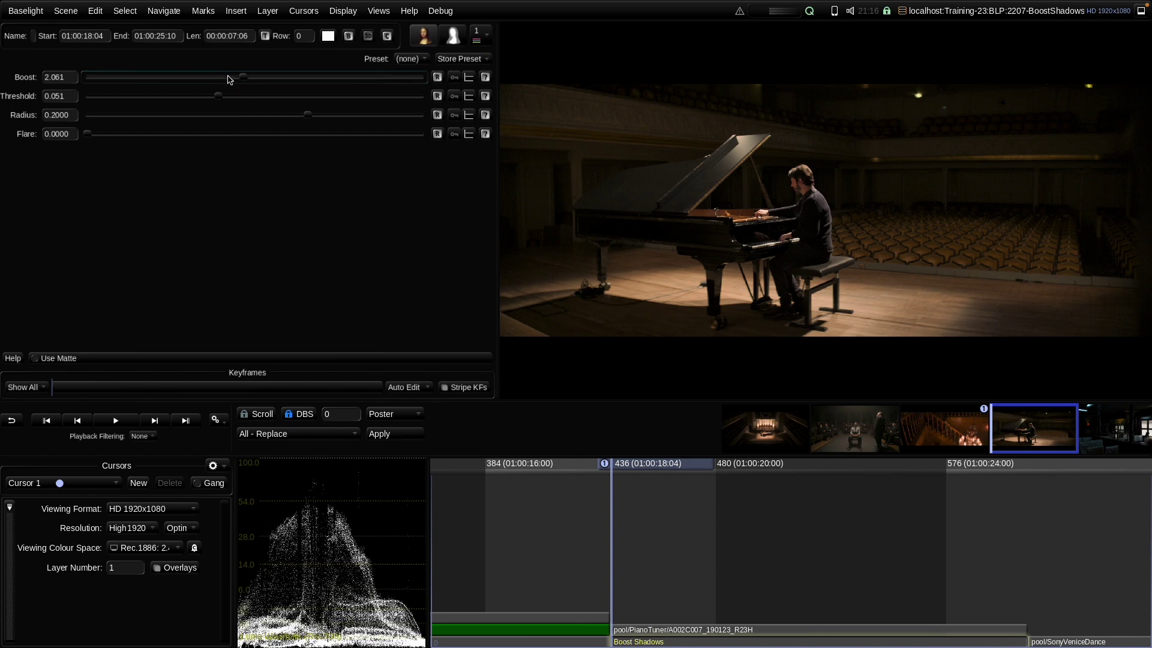
# - Toggle the Boost Shadows layer off and on to compare its effect on the pianist shot
pyautogui.click(349, 36)
pyautogui.click(348, 38)
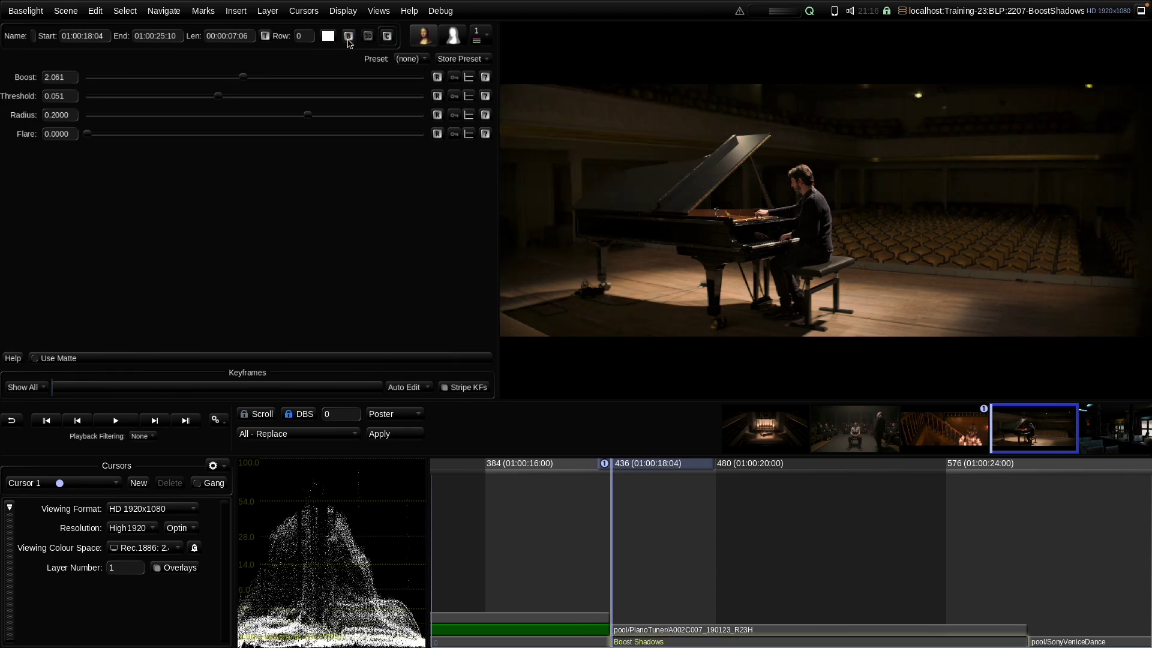
pyautogui.click(349, 37)
pyautogui.click(348, 38)
# - Raise Boost to about 2.5 and check the effect by toggling the Boost Shadows layer off and on
pyautogui.moveTo(243, 77); pyautogui.dragTo(264, 84)
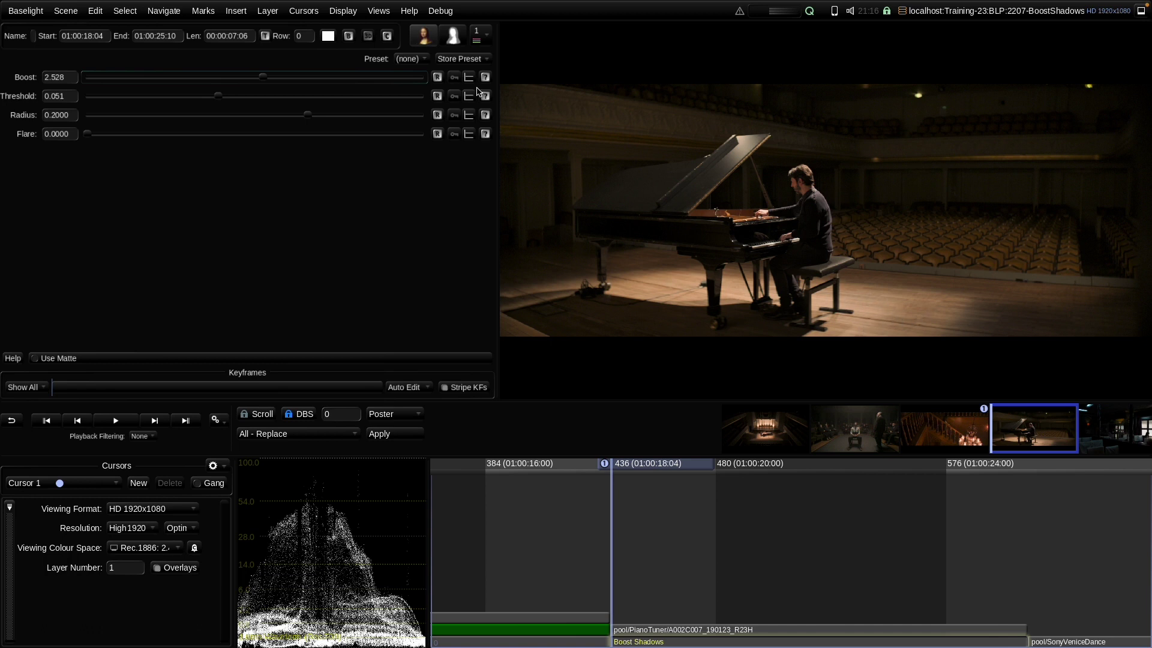
pyautogui.click(349, 37)
pyautogui.click(348, 37)
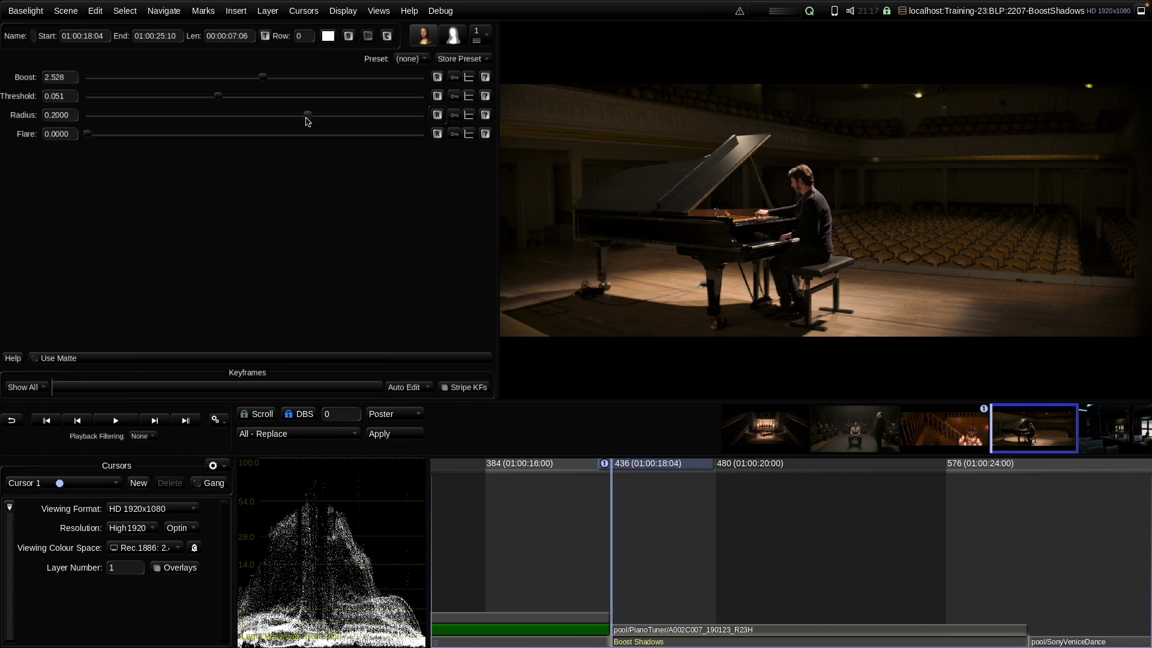
# - Lower the Boost Shadows Radius slightly to about 0.19
pyautogui.moveTo(309, 119)
pyautogui.mouseDown()
pyautogui.moveTo(190, 124)
pyautogui.moveTo(347, 139)
pyautogui.moveTo(252, 147)
pyautogui.moveTo(303, 135)
pyautogui.mouseUp()
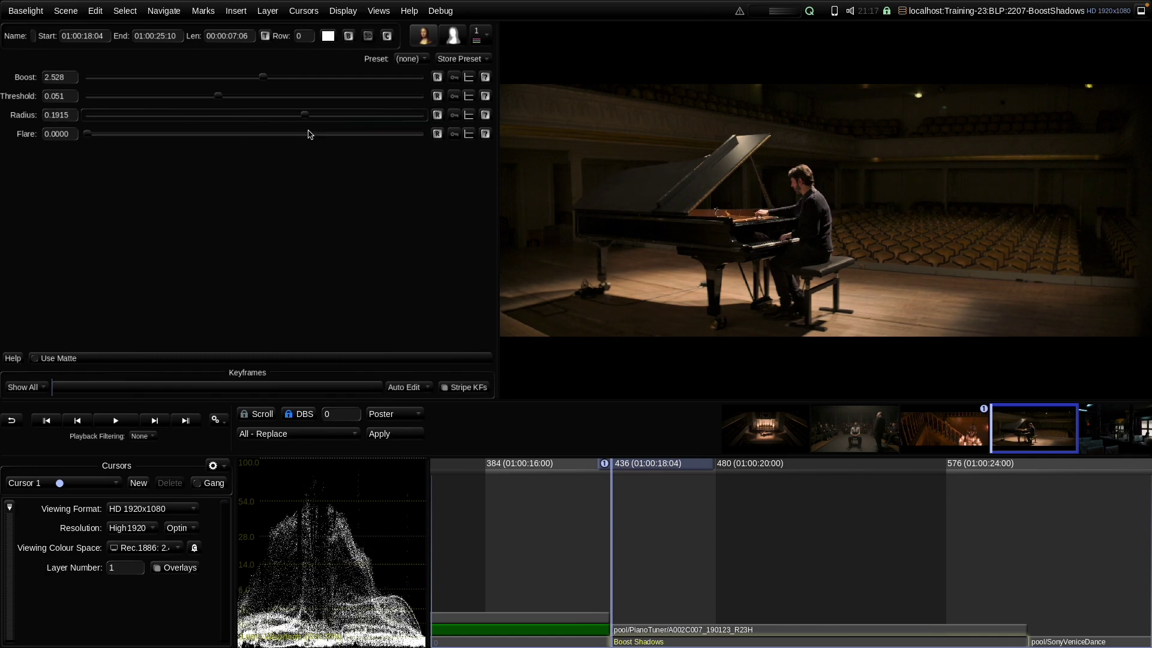
# - Reset the Boost Shadows Radius to 0.2, raise it to 1.0, and reduce Boost to about 2.3
pyautogui.click(437, 116)
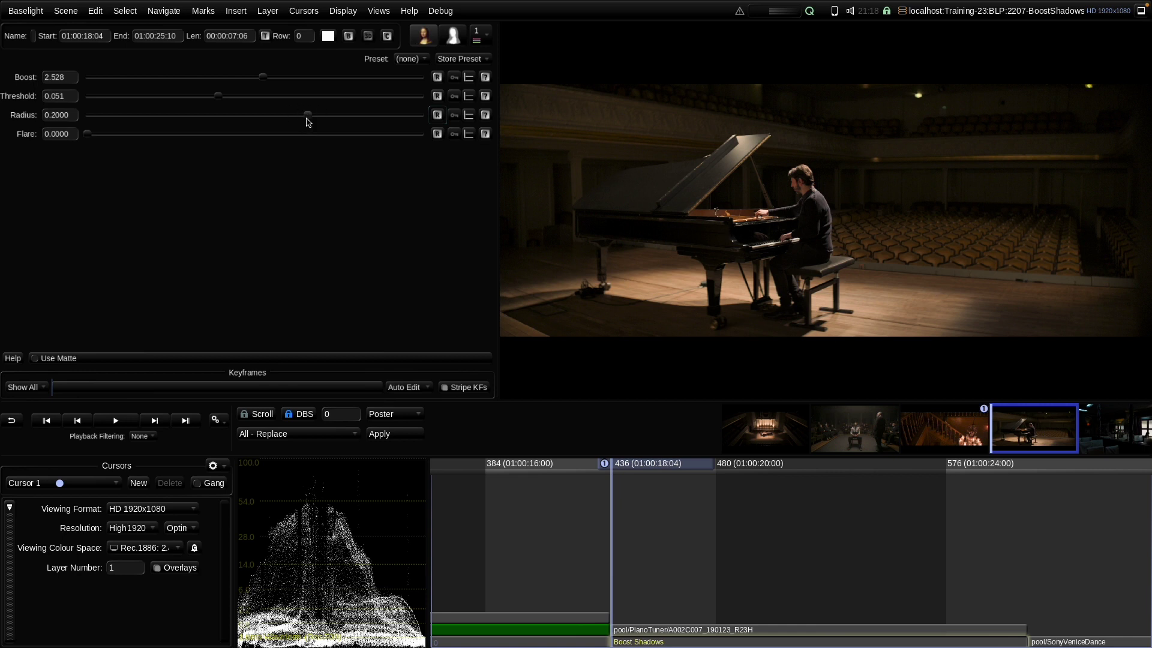
pyautogui.moveTo(309, 117); pyautogui.dragTo(438, 135)
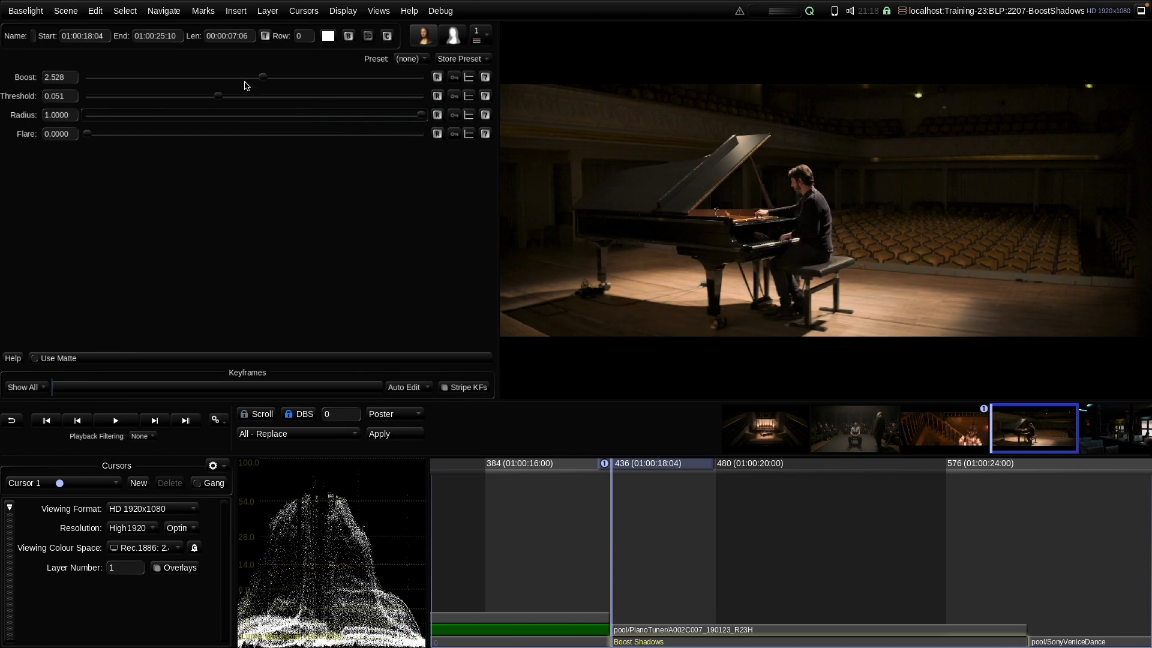
pyautogui.moveTo(264, 78)
pyautogui.mouseDown()
pyautogui.moveTo(296, 79)
pyautogui.moveTo(210, 82)
pyautogui.moveTo(329, 78)
pyautogui.moveTo(240, 96)
pyautogui.moveTo(291, 95)
pyautogui.moveTo(255, 95)
pyautogui.mouseUp()
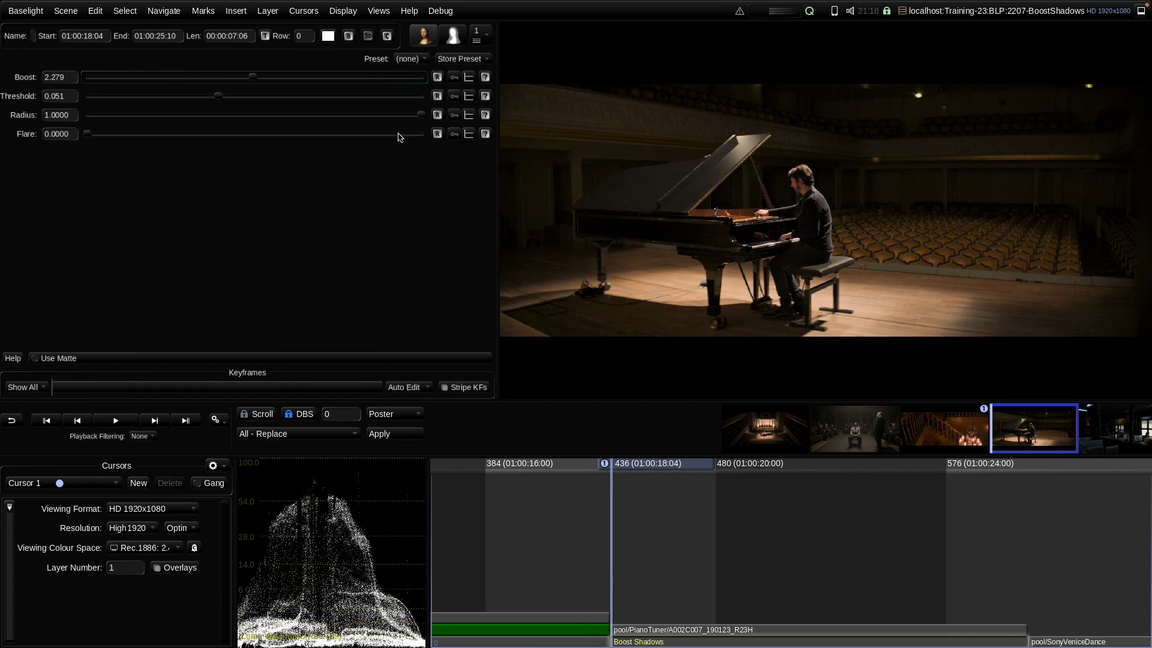
# - Try Boost Shadows Radius values of about 0.02 and 0, set Boost to about 2.2, and return Radius to 0.2
pyautogui.moveTo(422, 115); pyautogui.dragTo(159, 114)
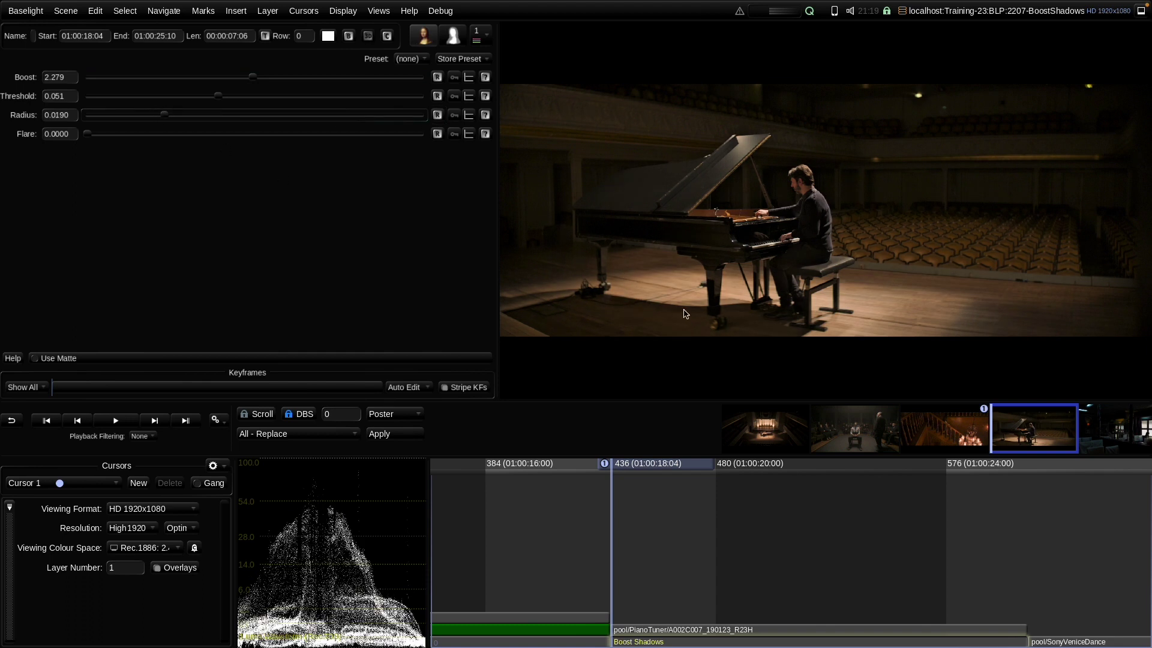
pyautogui.moveTo(165, 115); pyautogui.dragTo(70, 144)
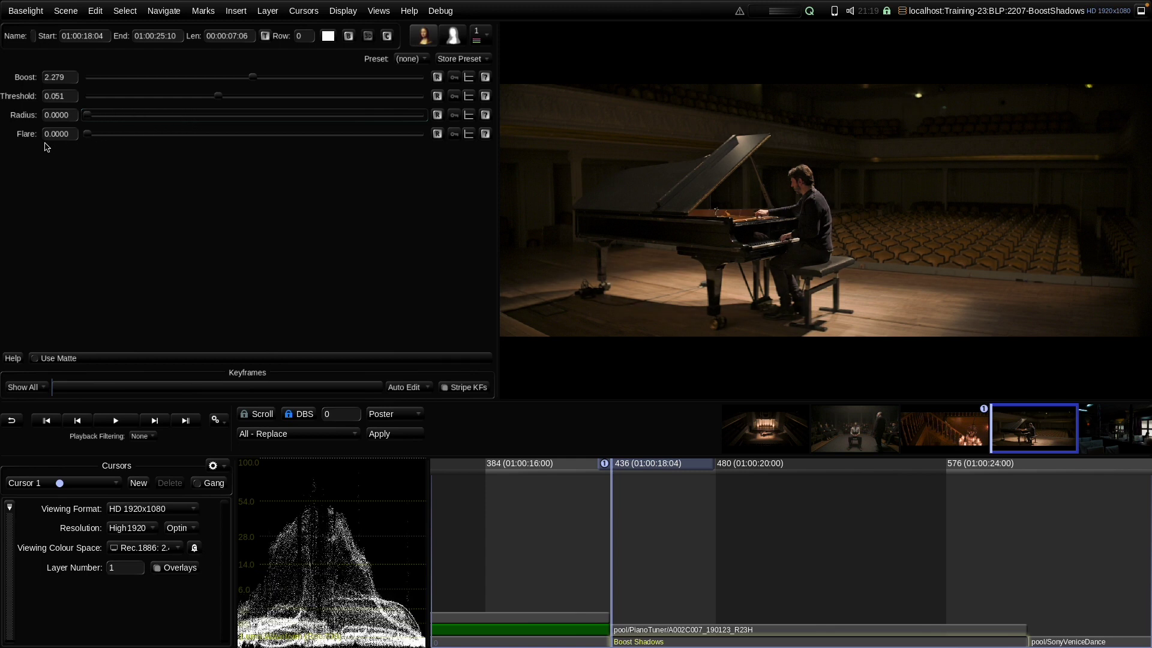
pyautogui.moveTo(253, 79)
pyautogui.mouseDown()
pyautogui.moveTo(226, 85)
pyautogui.moveTo(276, 84)
pyautogui.moveTo(222, 86)
pyautogui.moveTo(259, 84)
pyautogui.mouseUp()
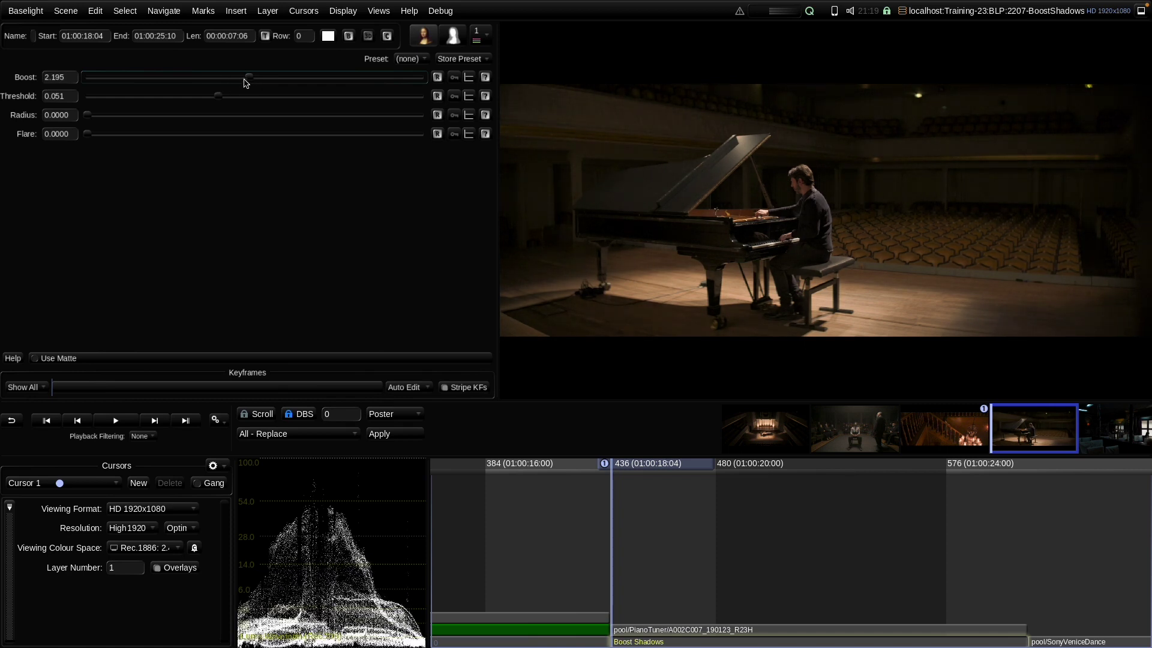
pyautogui.click(351, 116)
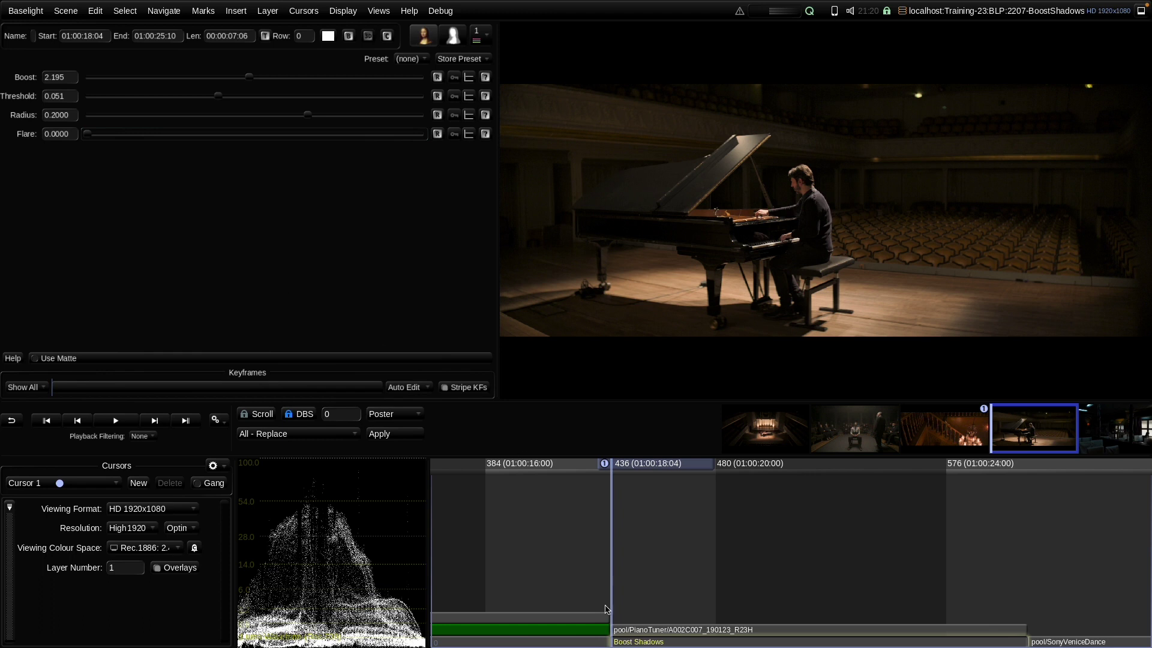
# - Insert a Base Grade layer above Boost Shadows on the pianist shot, try a Flare of about -0.01, and reset it
pyautogui.click(634, 636)
pyautogui.press('g')
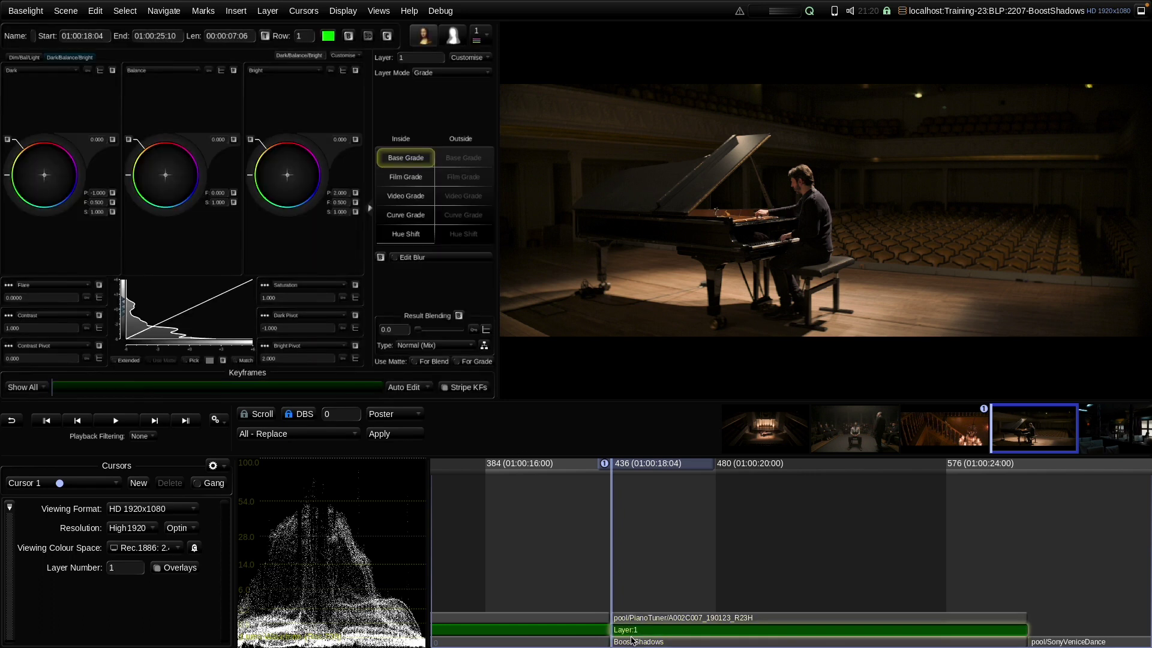
pyautogui.moveTo(12, 297); pyautogui.dragTo(109, 277)
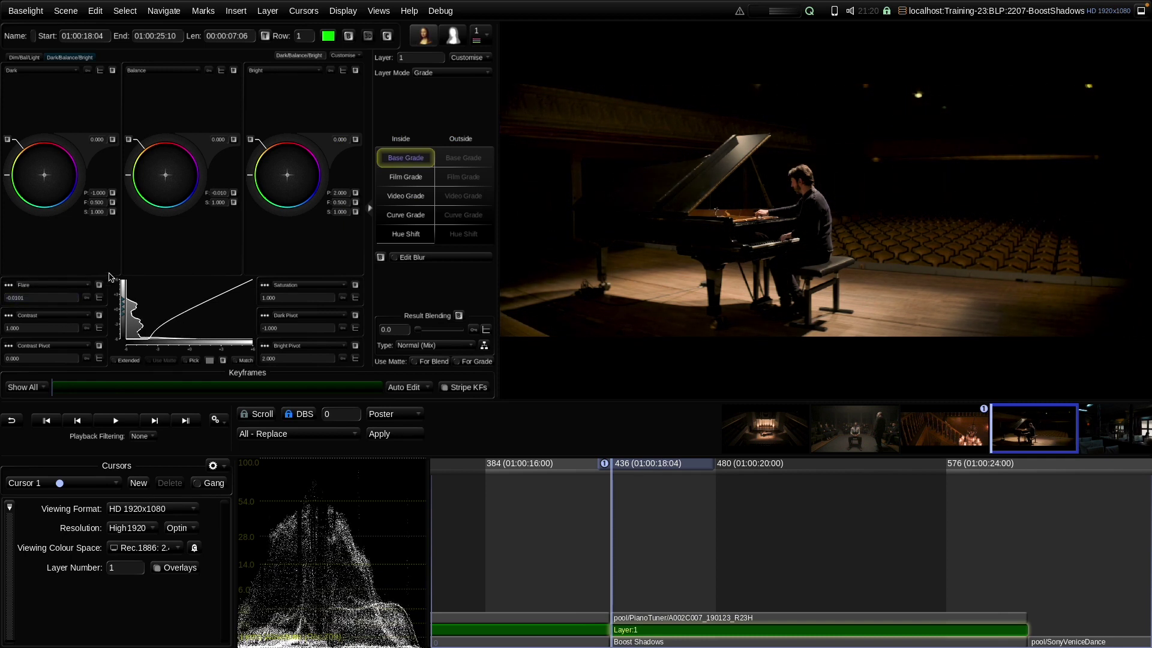
pyautogui.click(99, 285)
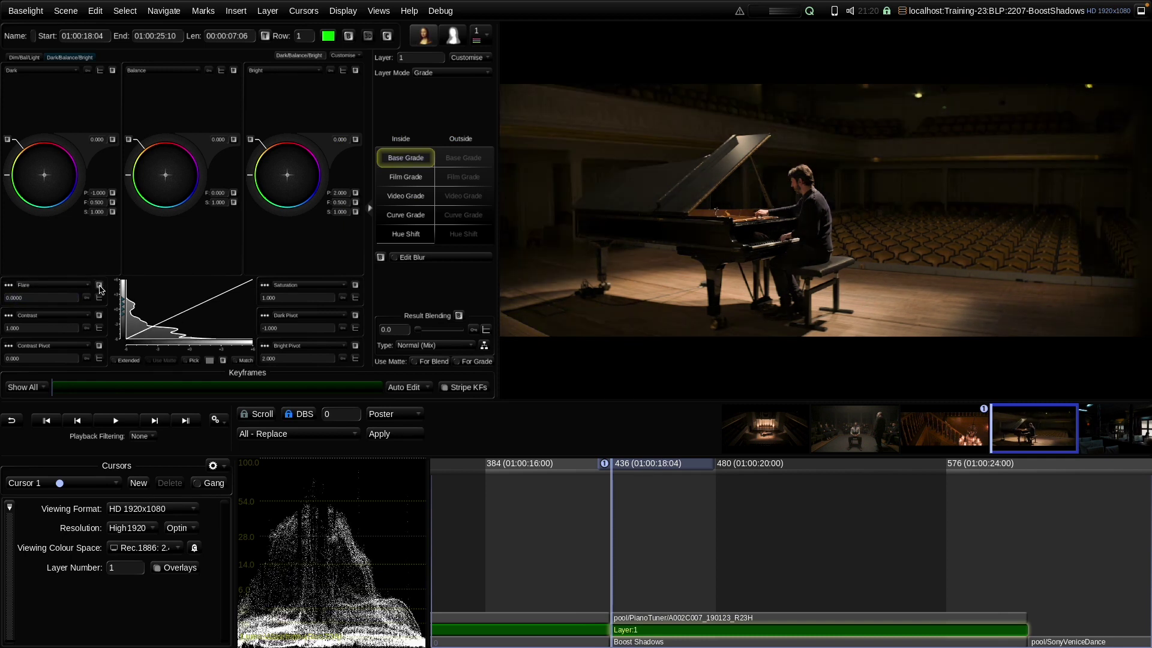
# - Compare the Flare controls of the Boost Shadows layer and the grade layer, leaving Boost Shadows selected
pyautogui.click(643, 643)
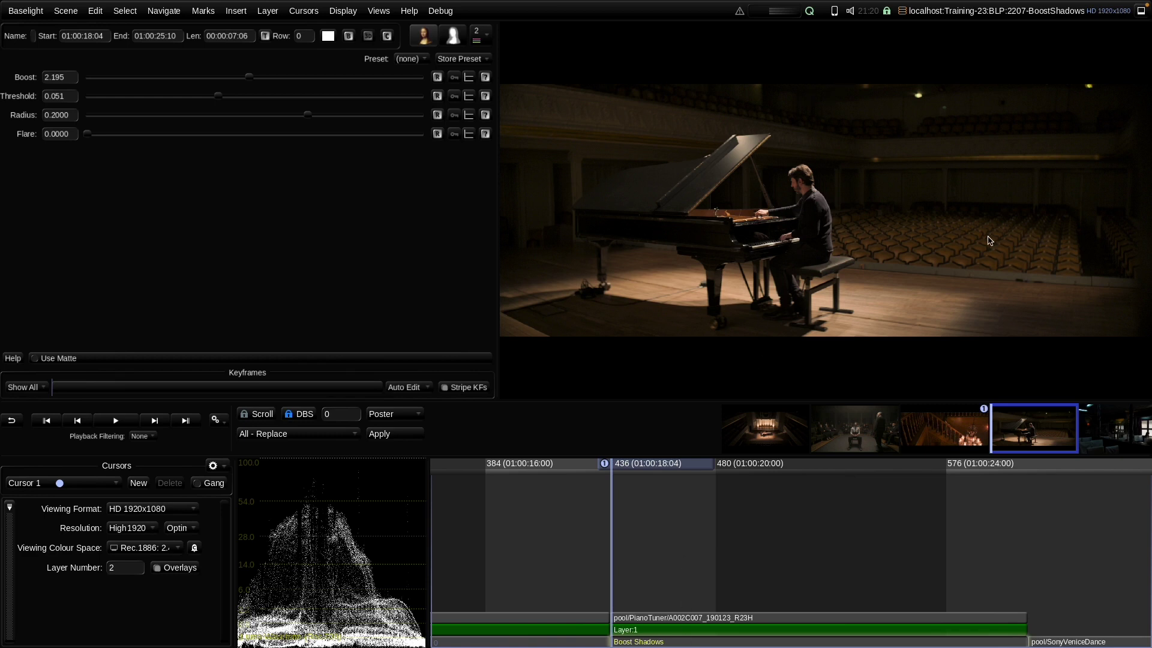
pyautogui.moveTo(88, 137); pyautogui.dragTo(43, 164)
pyautogui.click(634, 633)
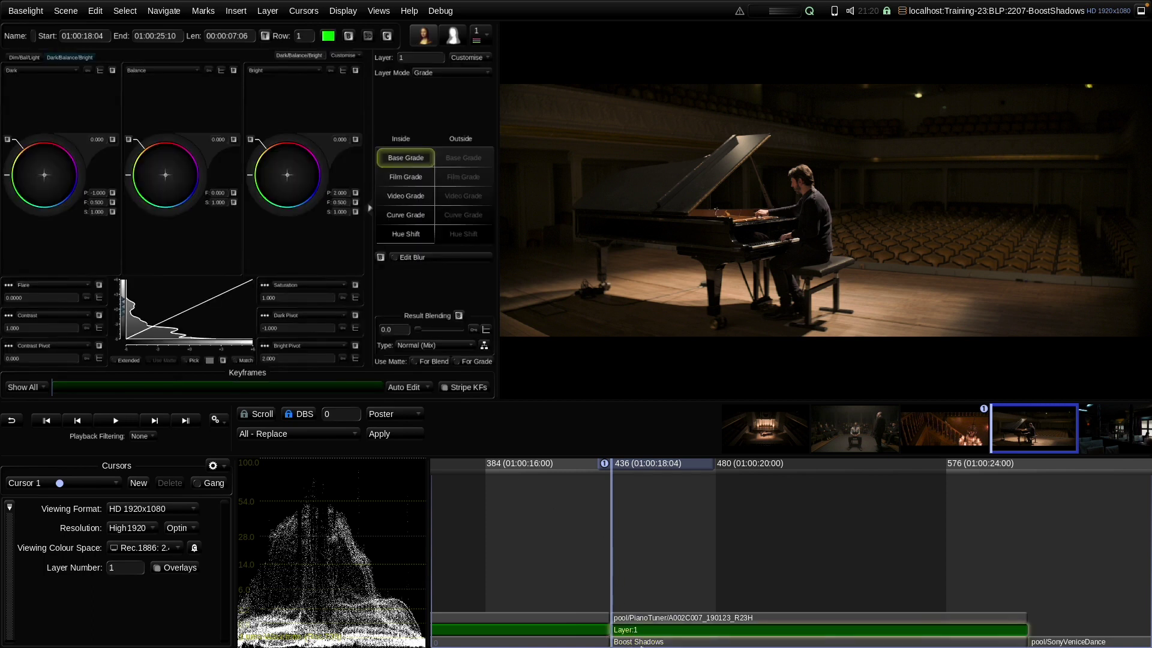
pyautogui.click(642, 643)
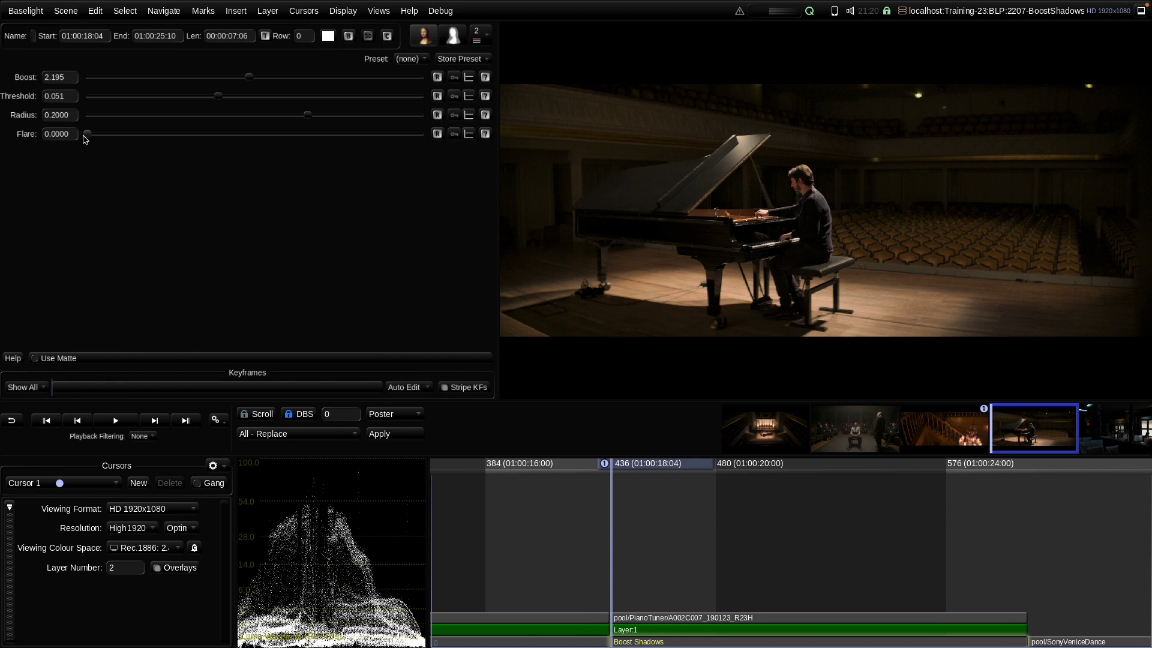
# - Go to the SonyVeniceDance restaurant shot and centre it in the timeline
pyautogui.press('Down')
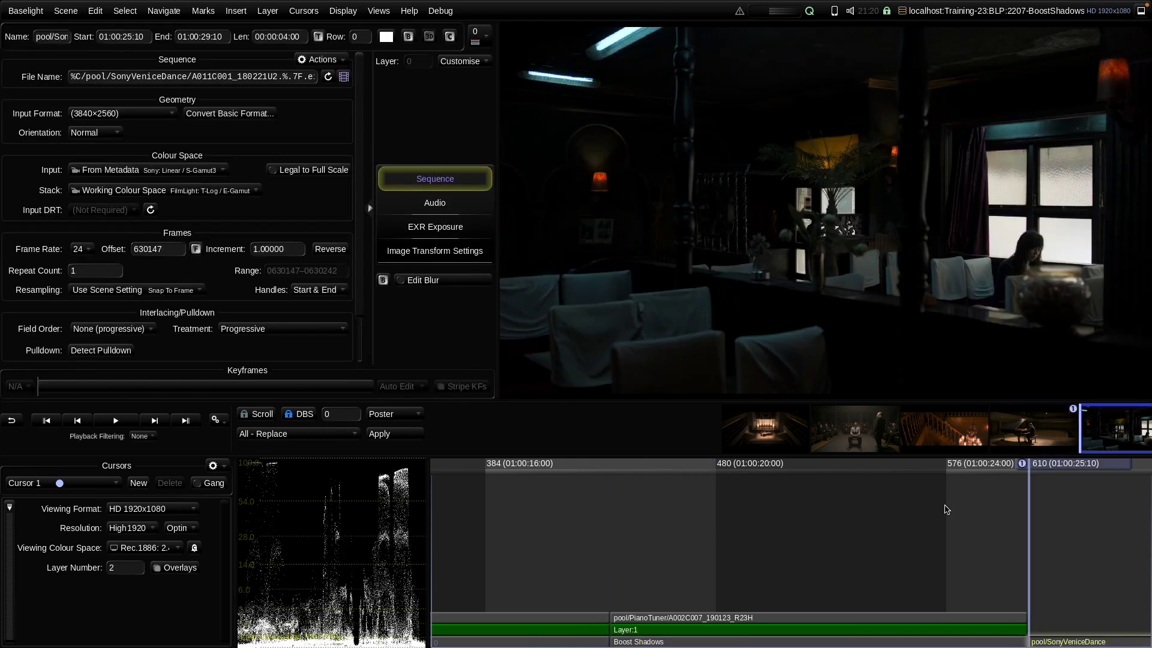
pyautogui.moveTo(1037, 548); pyautogui.dragTo(609, 504)
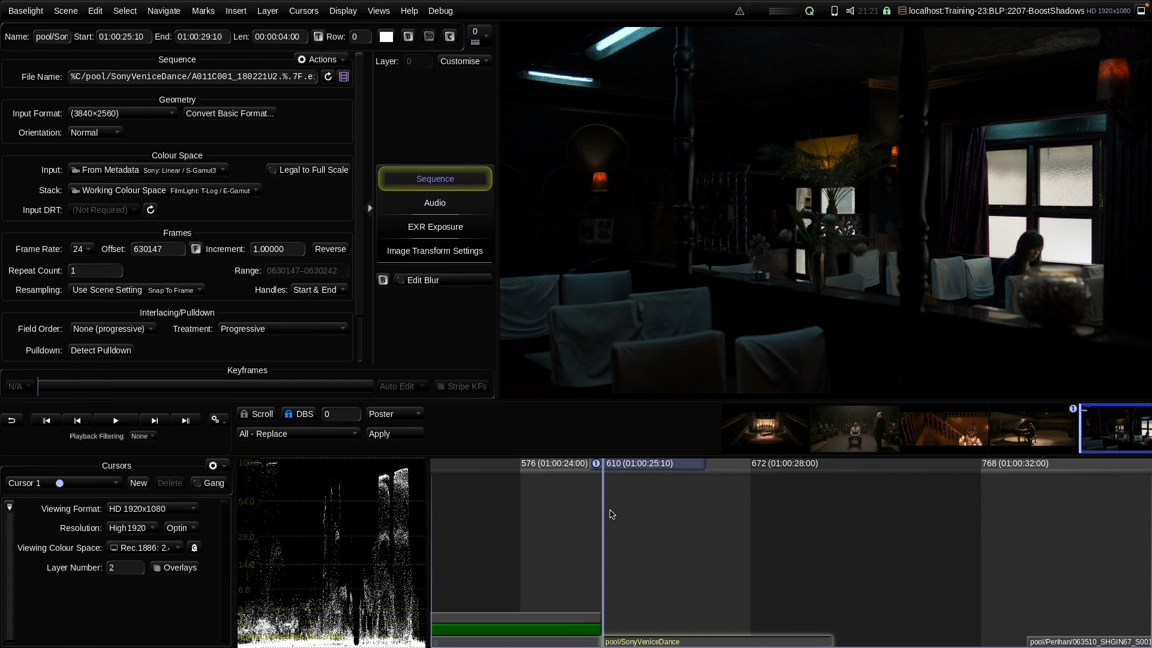
# - Try brightening the restaurant shot with a Base Grade layer's Balance exposure, and delete that layer
pyautogui.hotkey('ctrl', 'g')
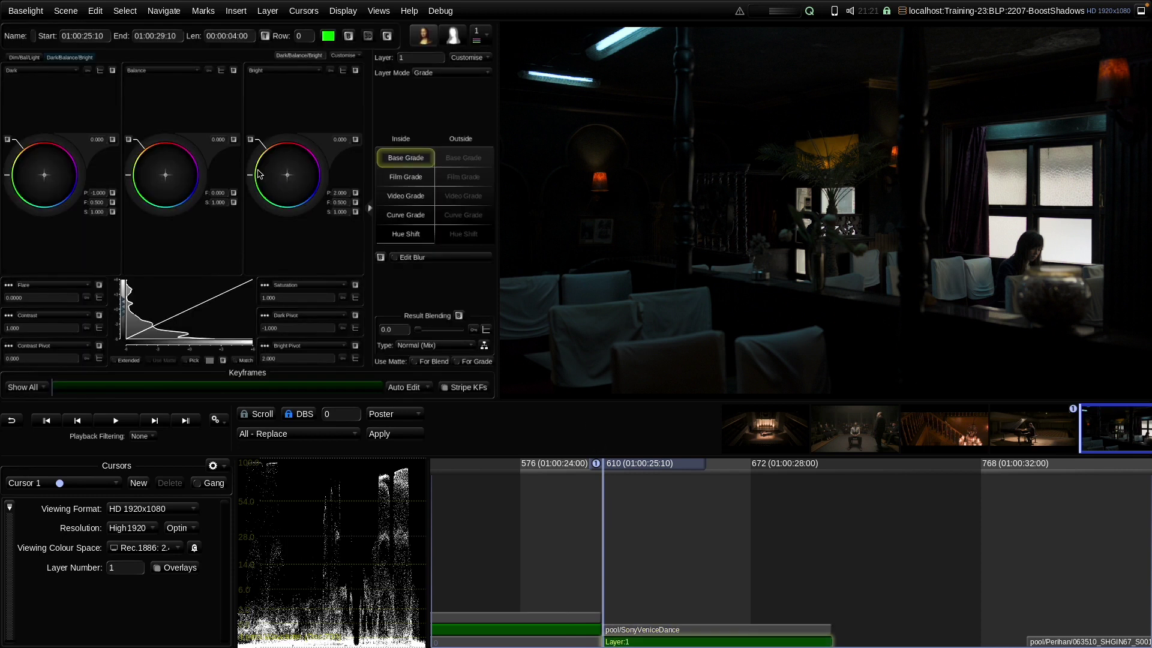
pyautogui.moveTo(216, 140); pyautogui.dragTo(256, 378)
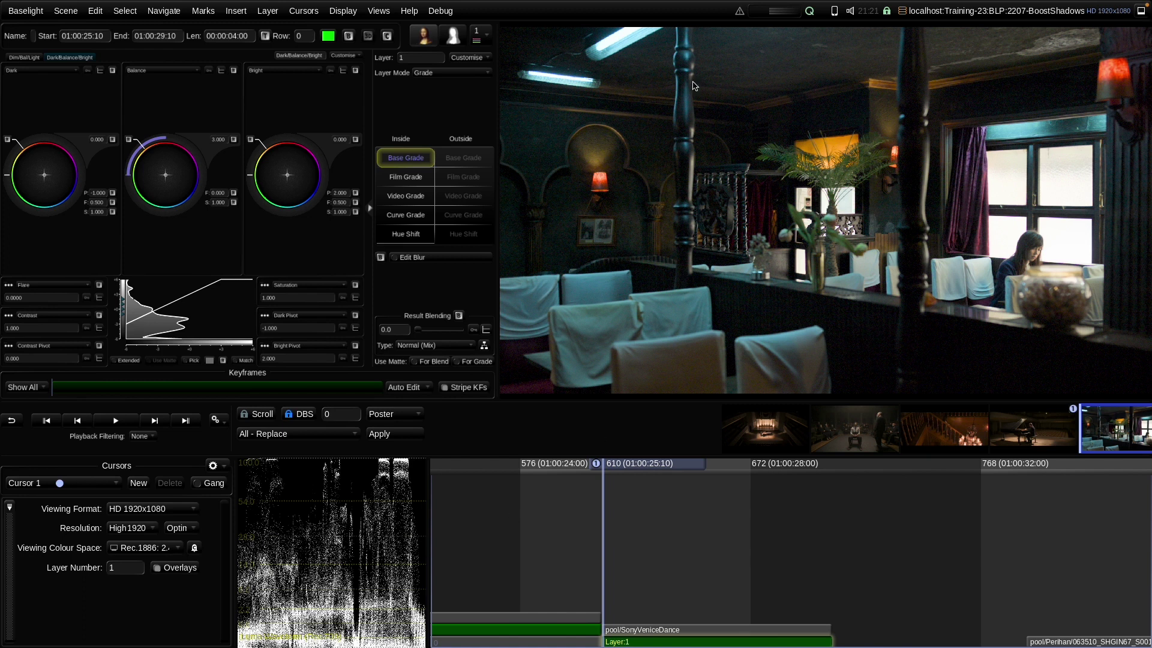
pyautogui.press('Delete')
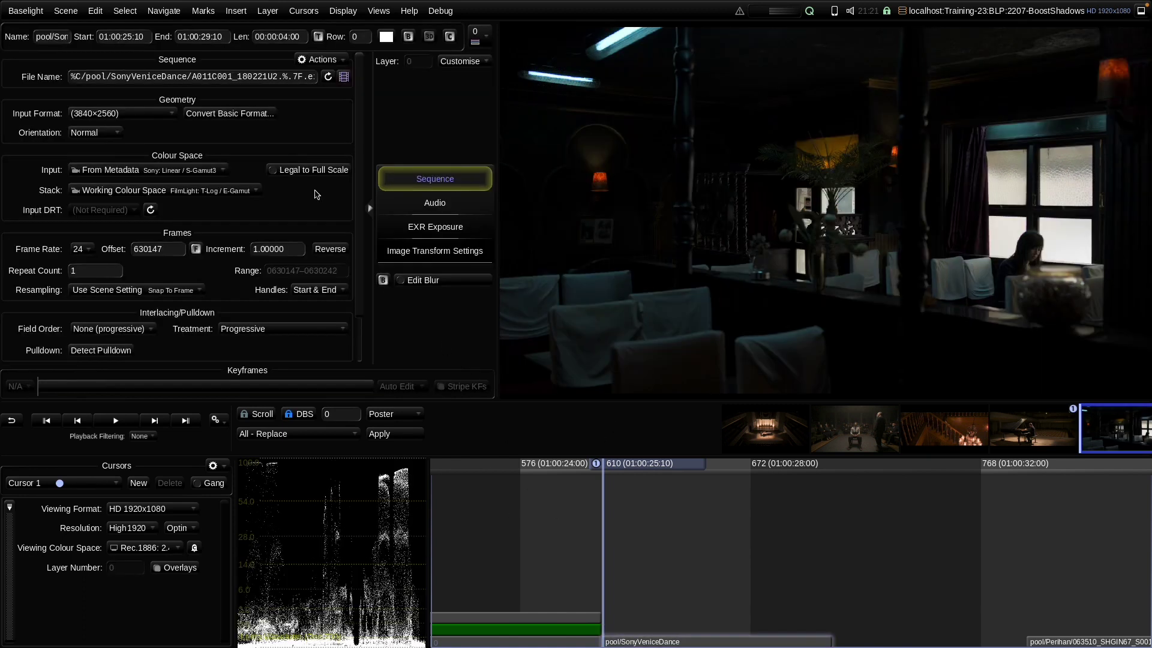
# - Insert a Boost Shadows layer on the restaurant shot
pyautogui.click(236, 11)
pyautogui.moveTo(318, 65)
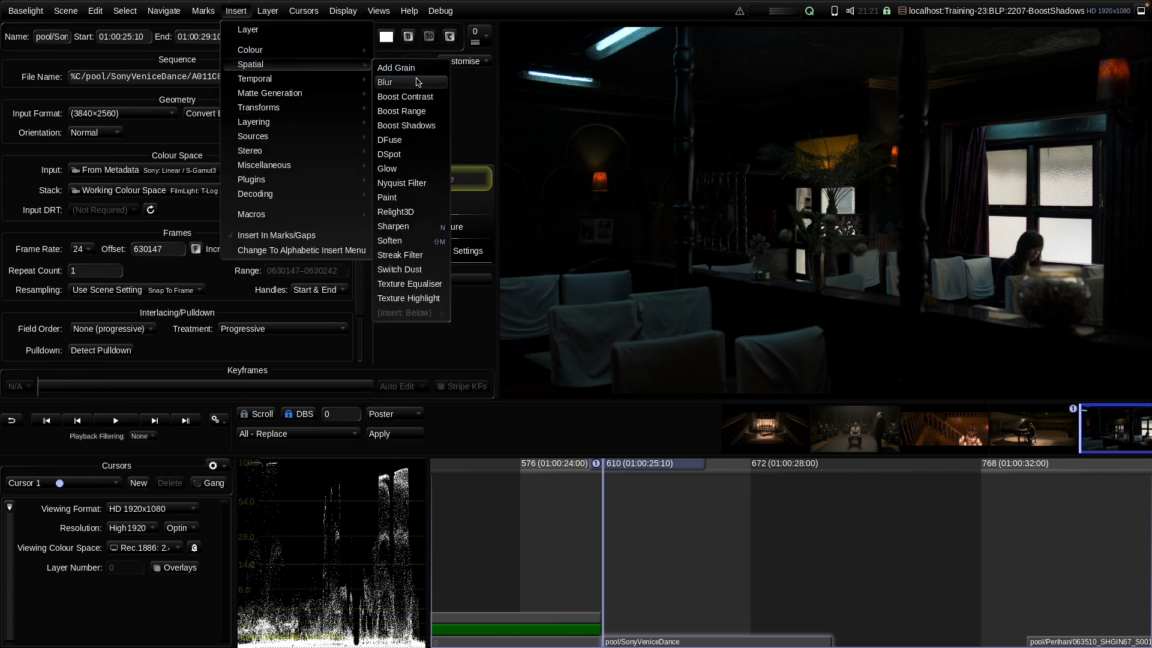
pyautogui.click(417, 126)
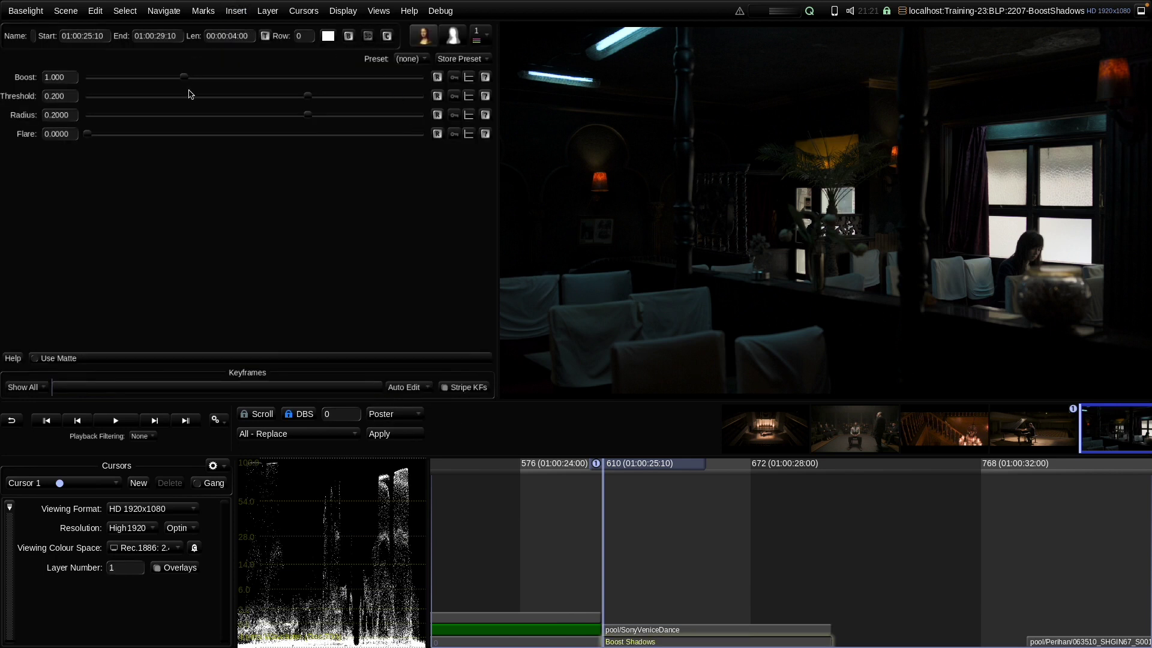
# - Try Boost values between about 4.7 and 5.9 on the restaurant shot, and reset Boost to 1.0
pyautogui.moveTo(185, 80); pyautogui.dragTo(348, 78)
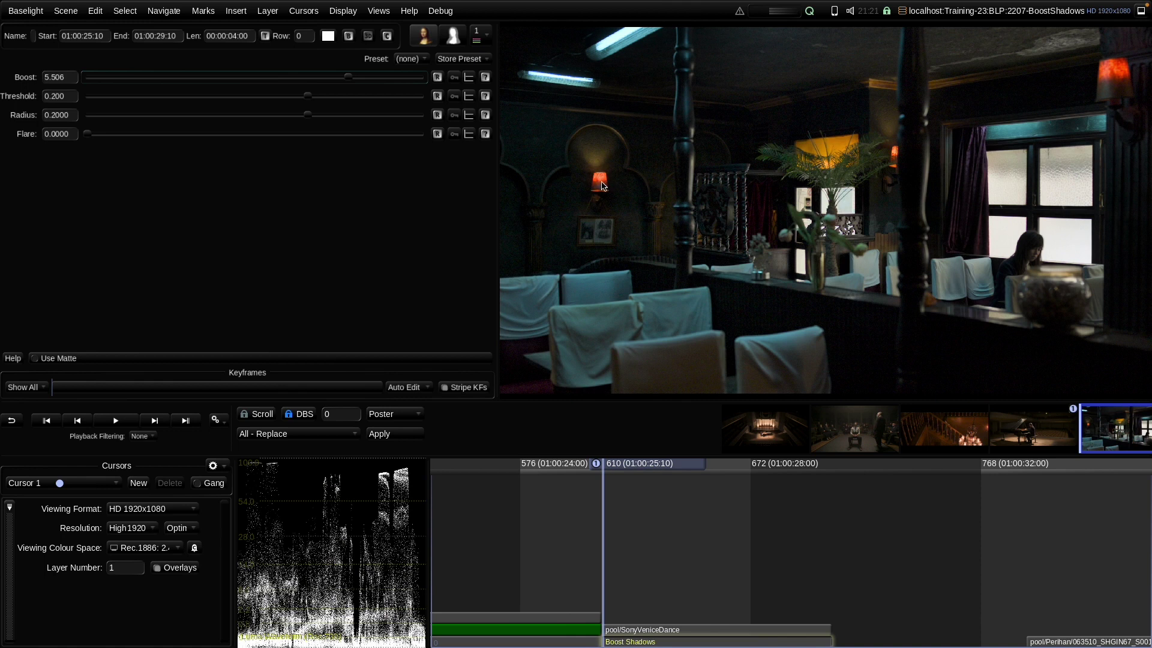
pyautogui.moveTo(348, 78)
pyautogui.mouseDown()
pyautogui.moveTo(303, 79)
pyautogui.moveTo(348, 90)
pyautogui.mouseUp()
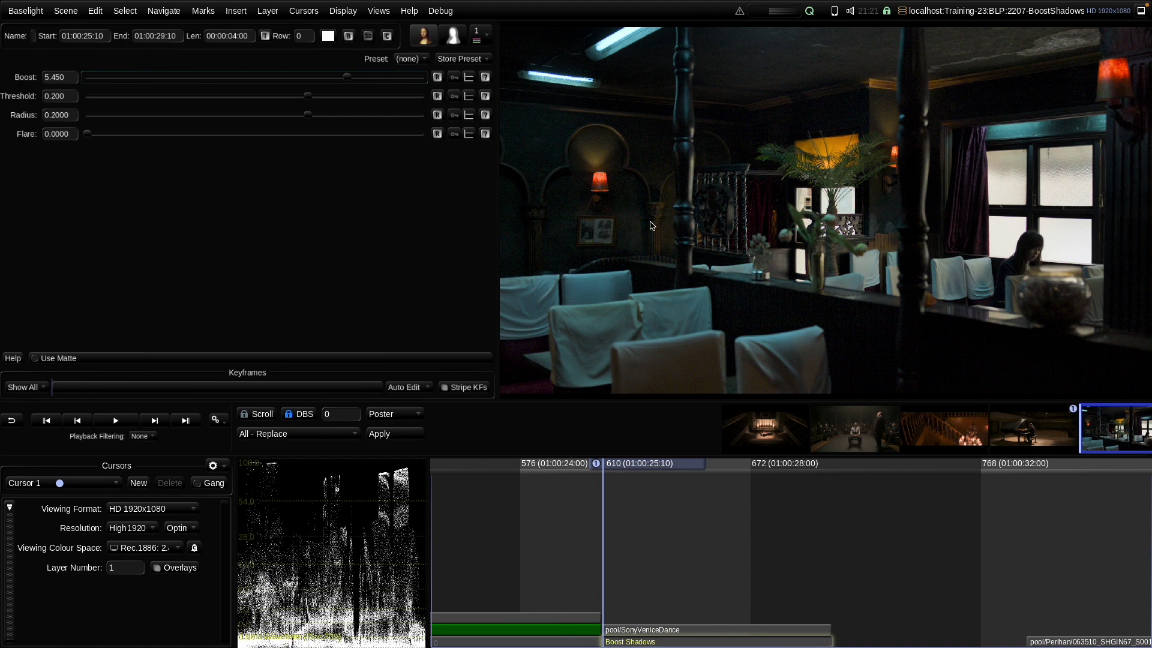
pyautogui.moveTo(348, 78)
pyautogui.mouseDown()
pyautogui.moveTo(309, 78)
pyautogui.moveTo(356, 78)
pyautogui.mouseUp()
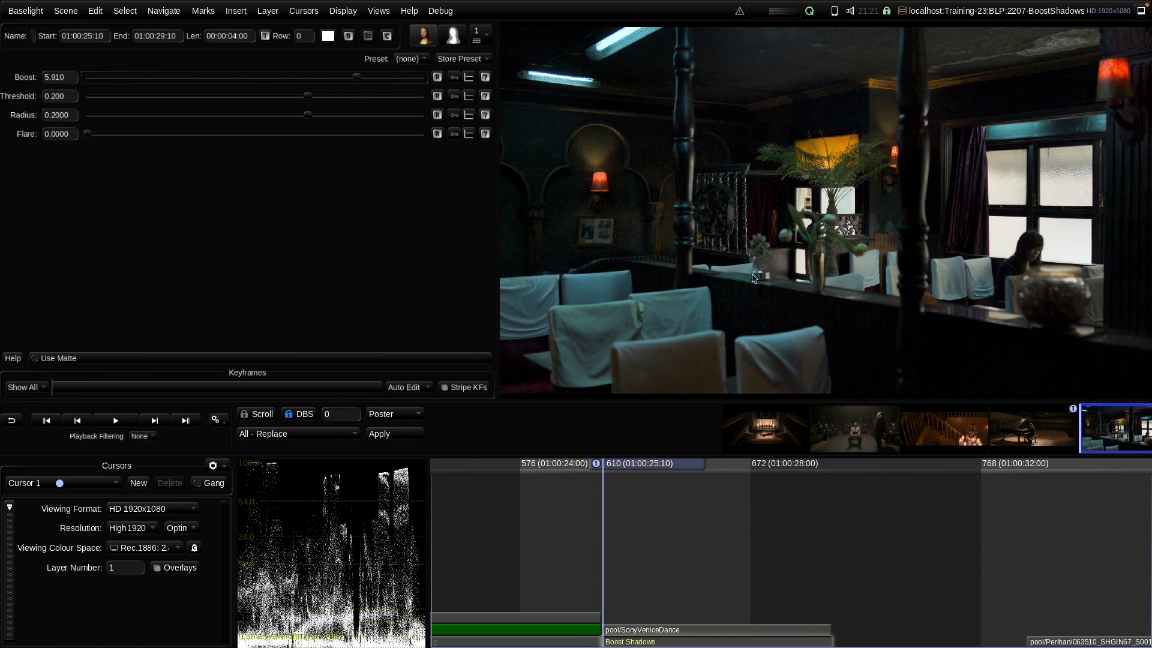
pyautogui.moveTo(363, 79)
pyautogui.mouseDown()
pyautogui.moveTo(405, 81)
pyautogui.moveTo(270, 95)
pyautogui.moveTo(414, 97)
pyautogui.moveTo(309, 100)
pyautogui.moveTo(381, 103)
pyautogui.moveTo(384, 79)
pyautogui.moveTo(314, 95)
pyautogui.moveTo(355, 88)
pyautogui.mouseUp()
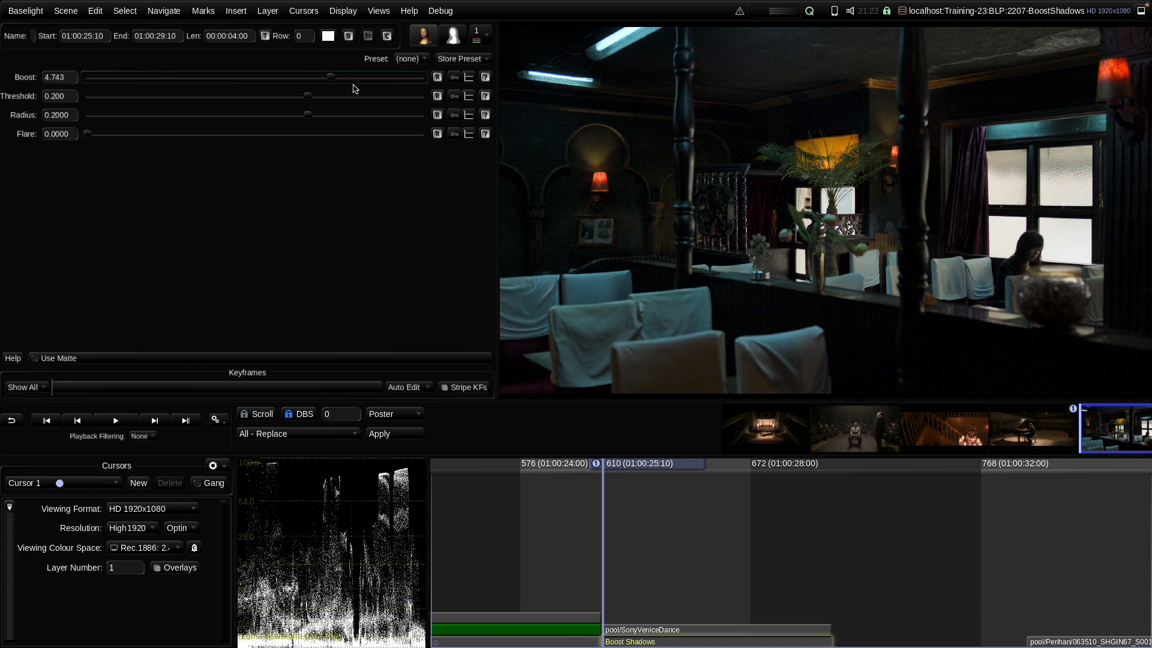
pyautogui.click(436, 77)
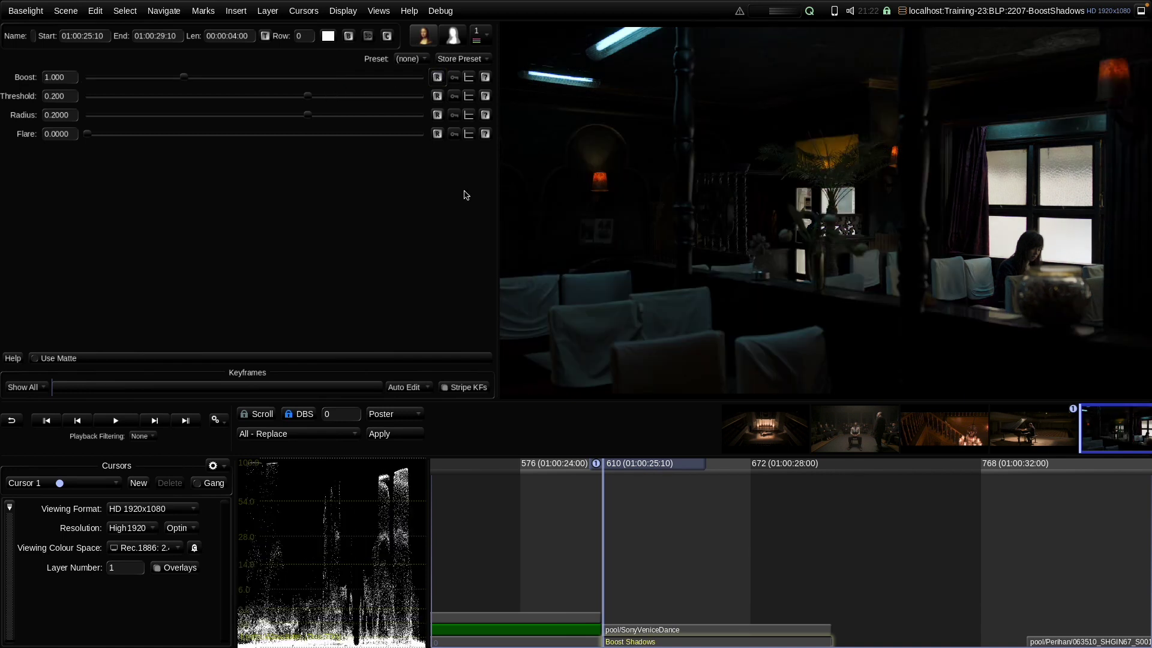
# - Add a Base Grade layer between the SonyVeniceDance clip and Boost Shadows, and raise its Flare to about 0.001
pyautogui.click(628, 632)
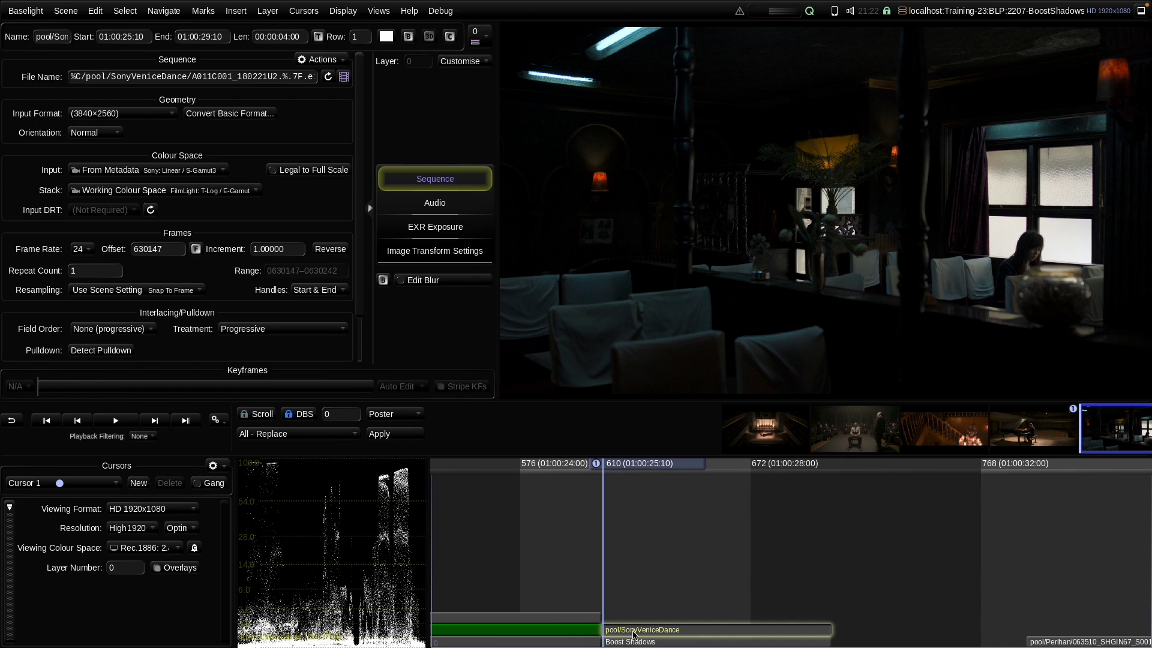
pyautogui.hotkey('ctrl', 'l')
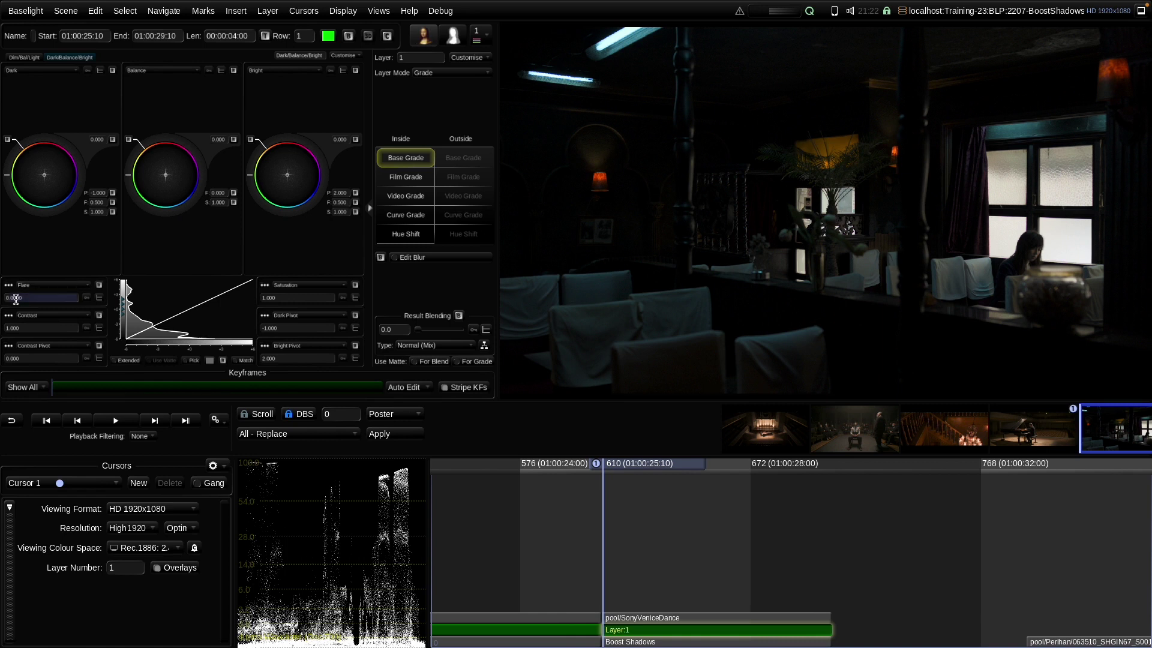
pyautogui.moveTo(33, 297); pyautogui.dragTo(28, 329)
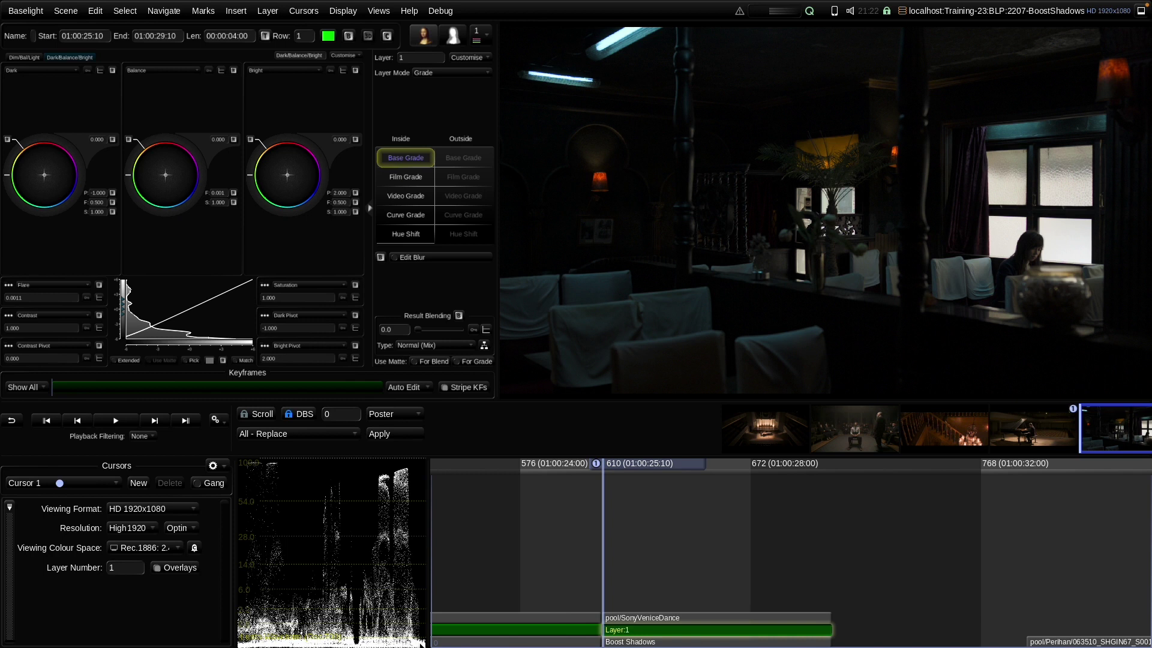
# - Raise the restaurant shot's Boost Shadows Boost to about 5.2 and reduce it to about 3.5
pyautogui.click(640, 645)
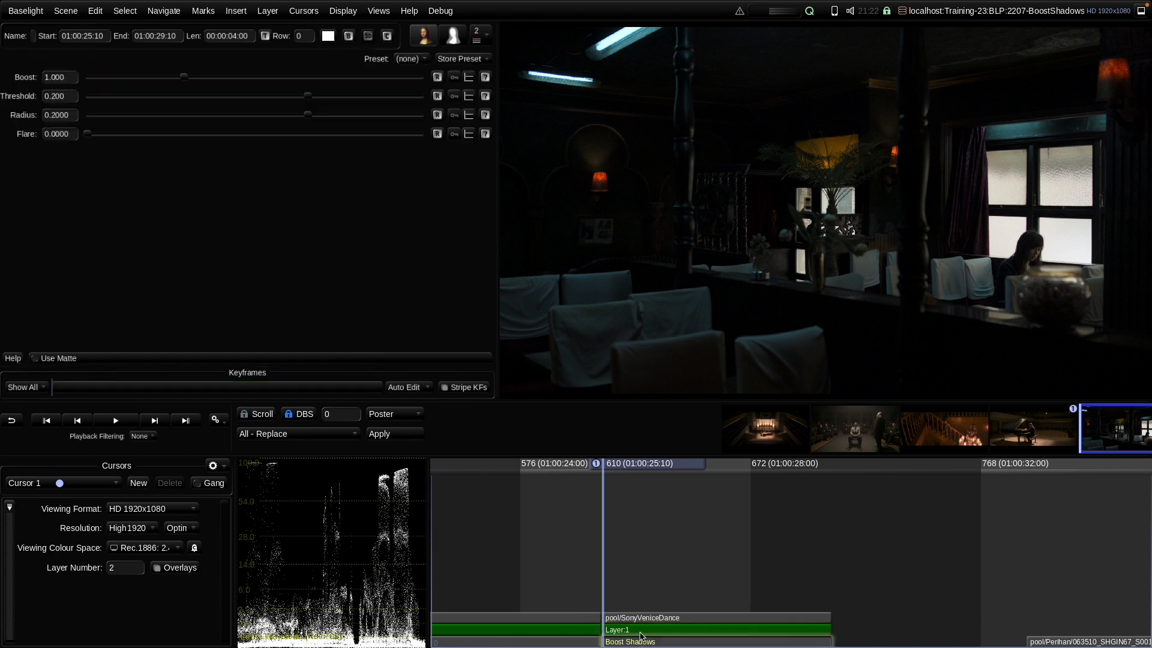
pyautogui.moveTo(187, 81); pyautogui.dragTo(341, 87)
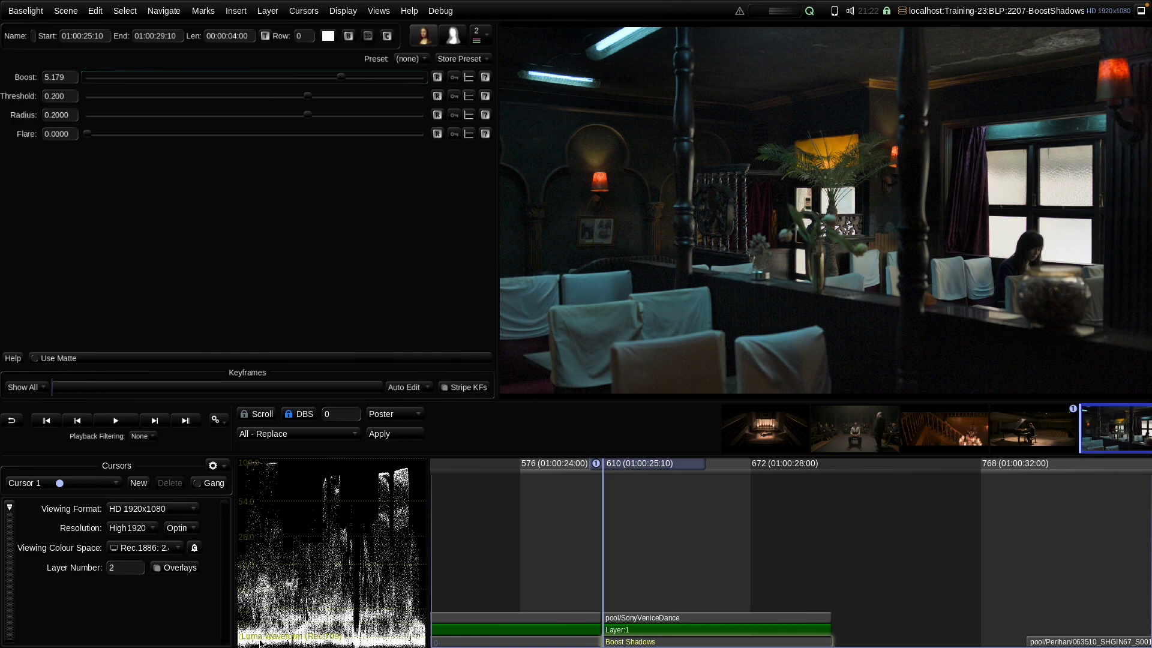
pyautogui.moveTo(342, 79); pyautogui.dragTo(297, 80)
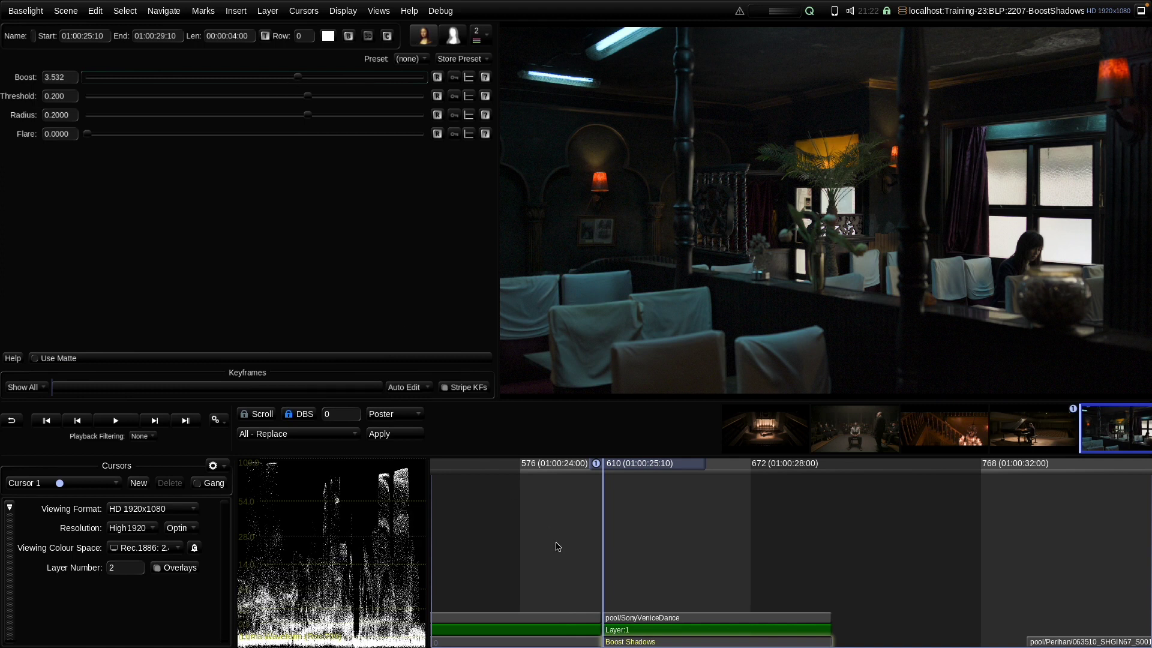
# - Go to the next shot with the old truck, add a Base Grade layer, and lower its Balance exposure to about -1.6
pyautogui.press('Down')
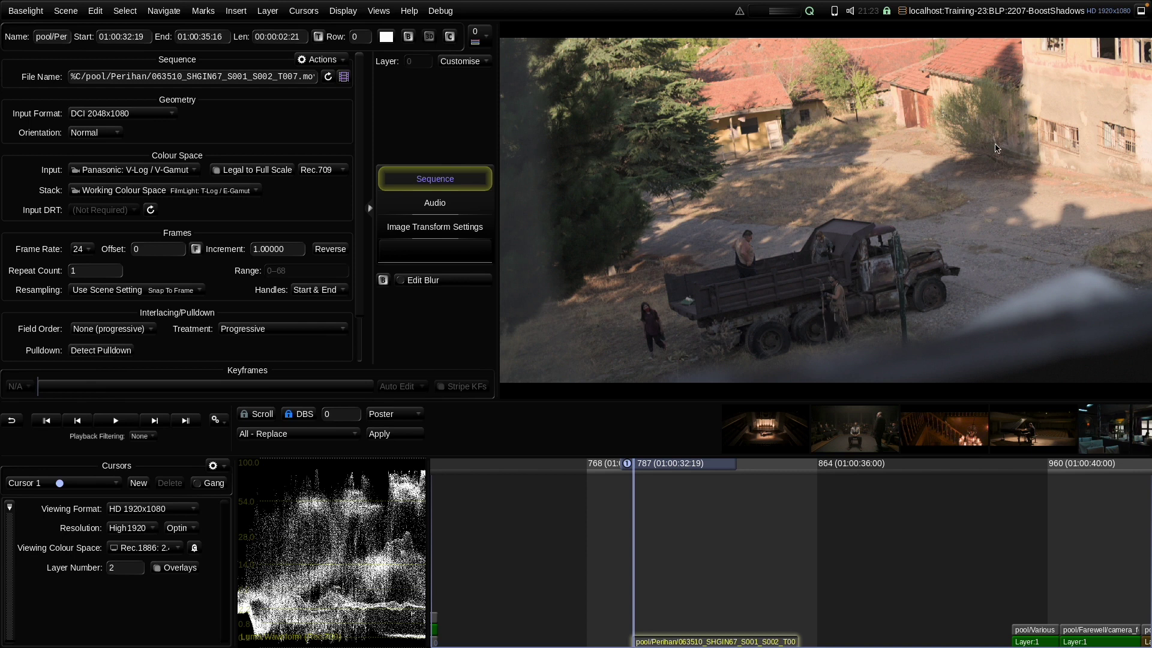
pyautogui.hotkey('ctrl', 'g')
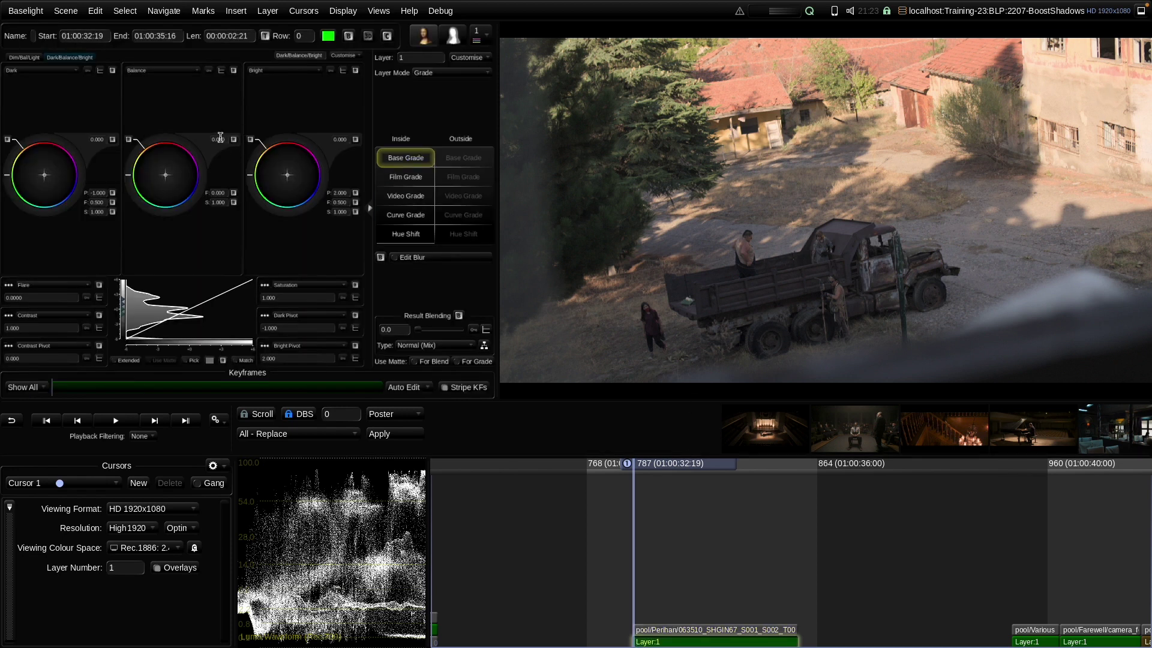
pyautogui.moveTo(220, 140); pyautogui.dragTo(128, 237)
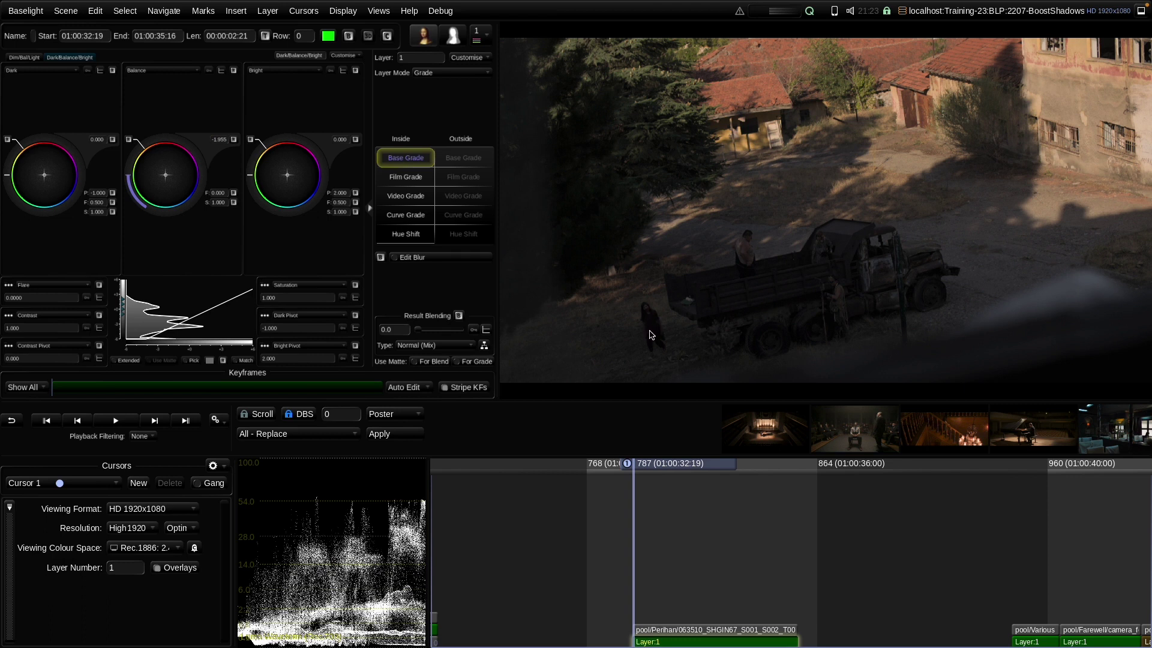
pyautogui.moveTo(251, 137); pyautogui.dragTo(202, 202)
pyautogui.moveTo(305, 131); pyautogui.dragTo(246, 133)
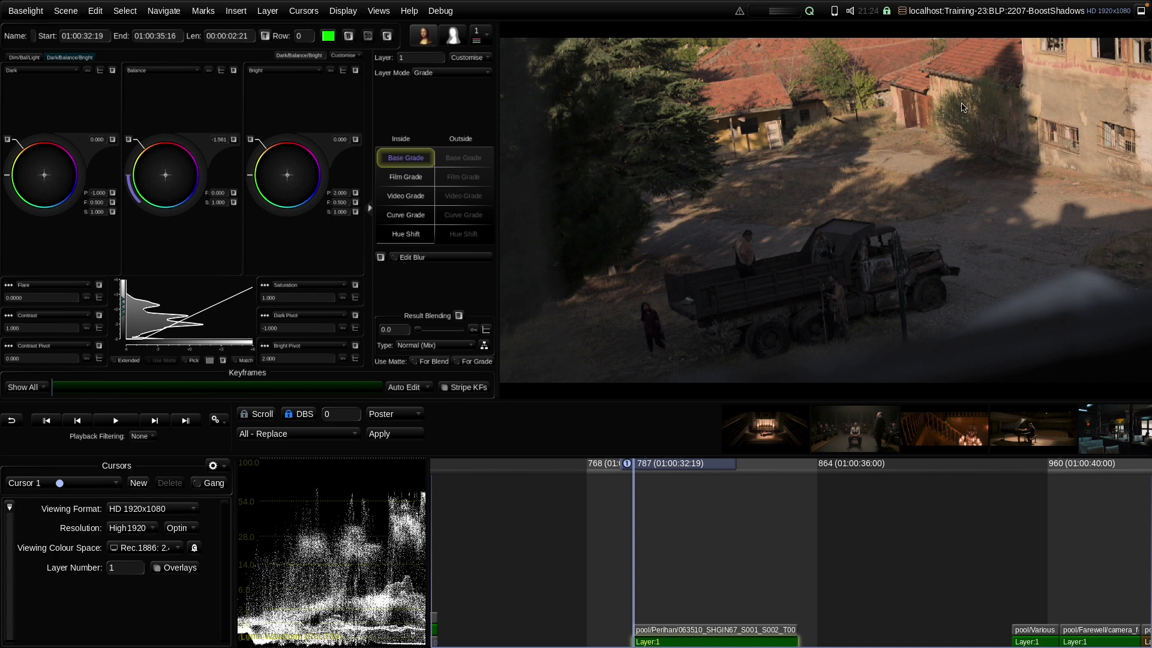
# - Fine-tune the truck shot's Balance exposure to about -1.5, and add a Boost Shadows layer with Boost at about 2.05
pyautogui.moveTo(251, 142); pyautogui.dragTo(246, 207)
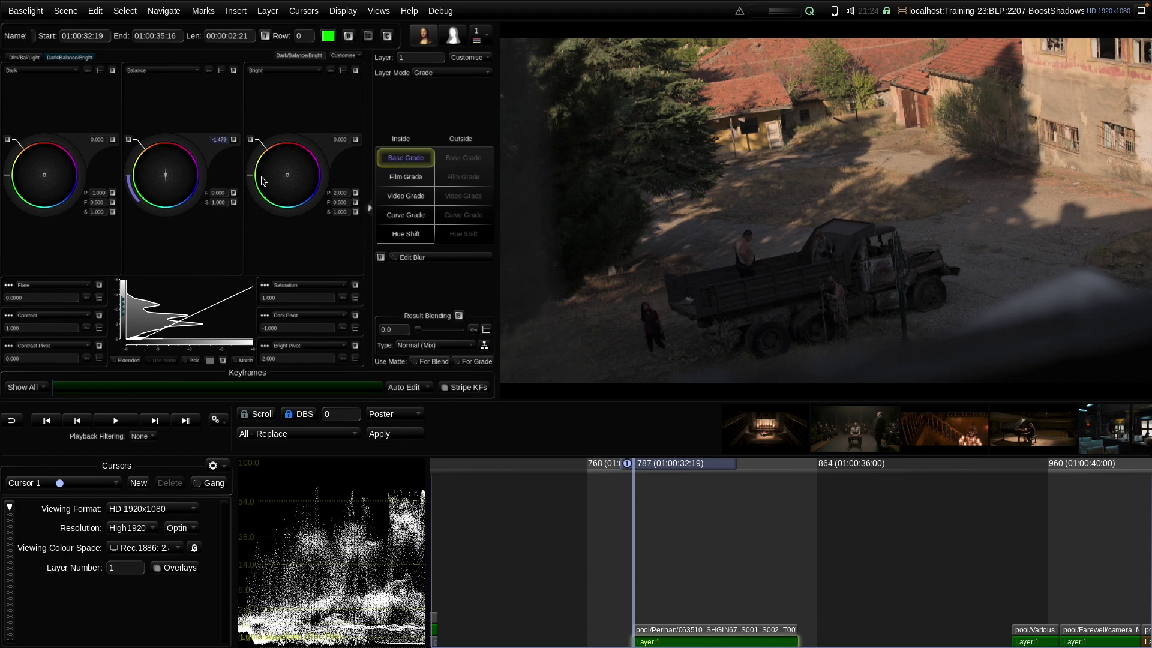
pyautogui.click(236, 11)
pyautogui.moveTo(312, 64)
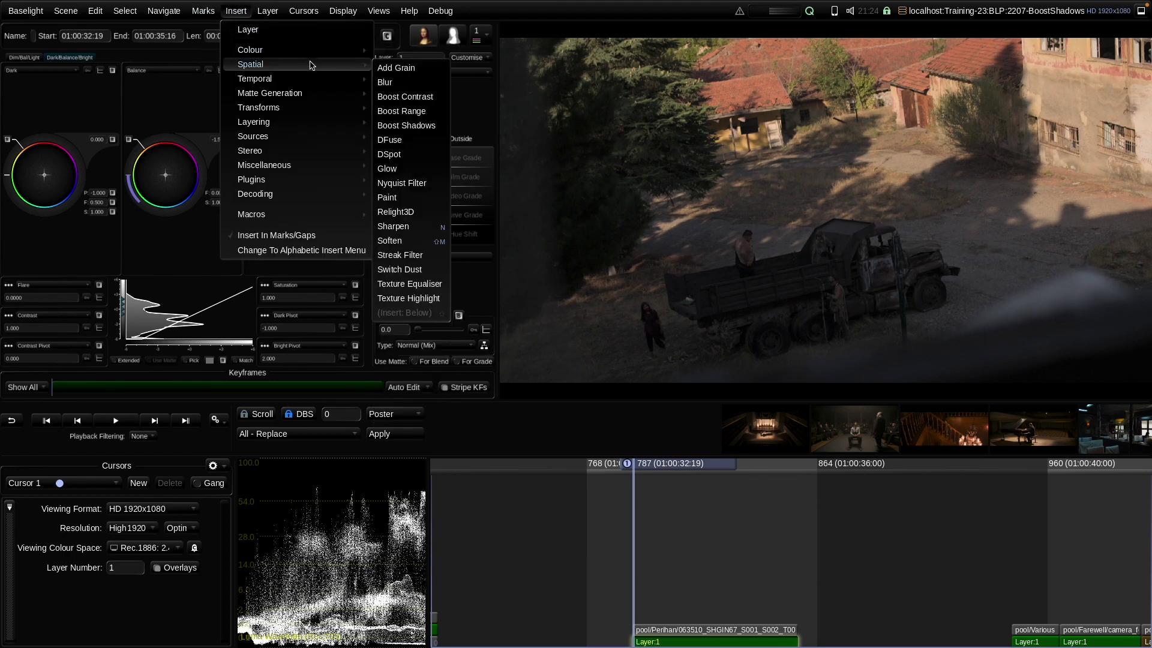
pyautogui.click(422, 128)
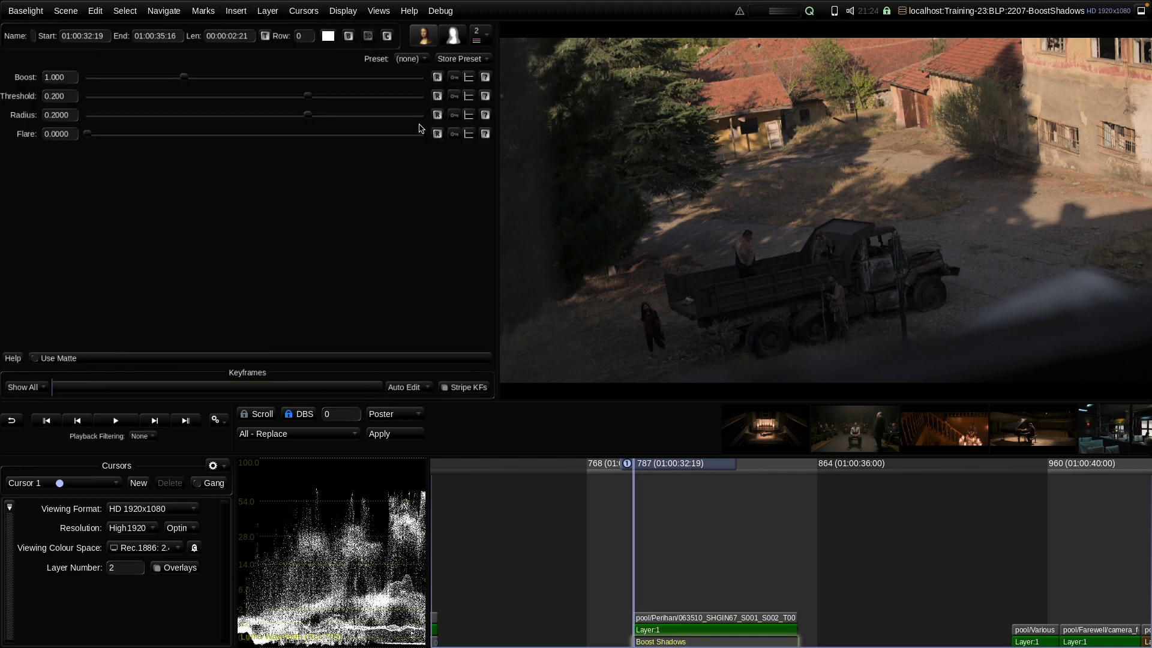
pyautogui.click(205, 78)
pyautogui.moveTo(206, 82); pyautogui.dragTo(245, 86)
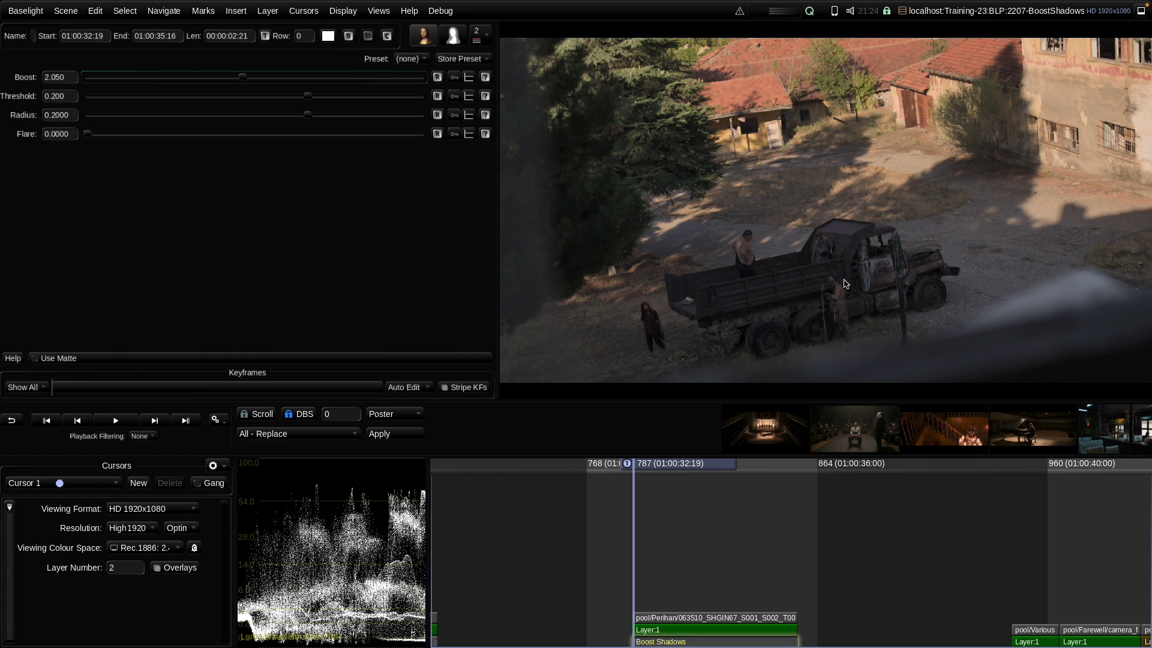
# - Review the truck shot's Base Grade and Boost Shadows layers, and compare the image with the grades disabled and enabled
pyautogui.click(764, 633)
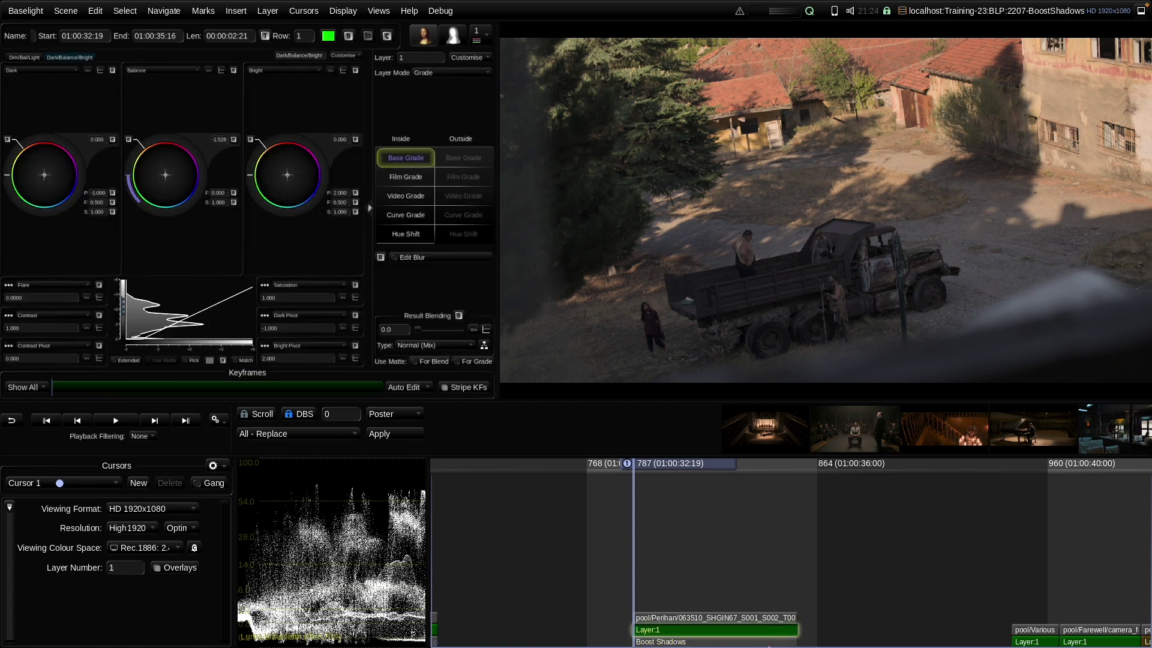
pyautogui.click(759, 643)
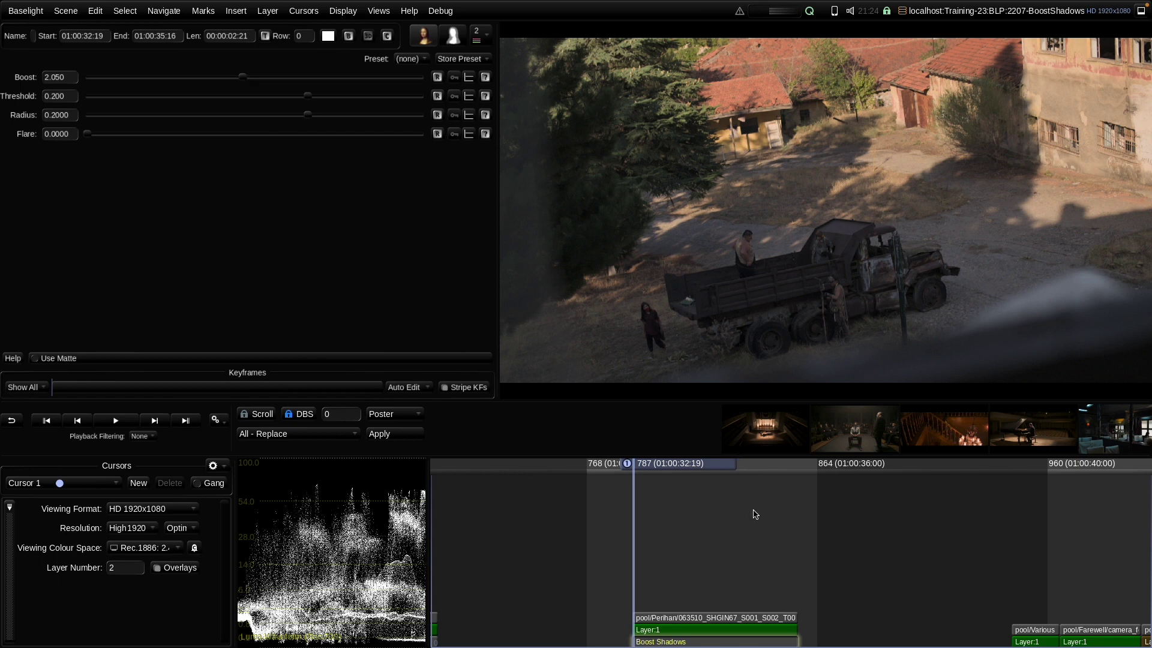
pyautogui.hotkey('ctrl', 'd')
pyautogui.hotkey('ctrl', 'd')
pyautogui.hotkey('ctrl', 'd')
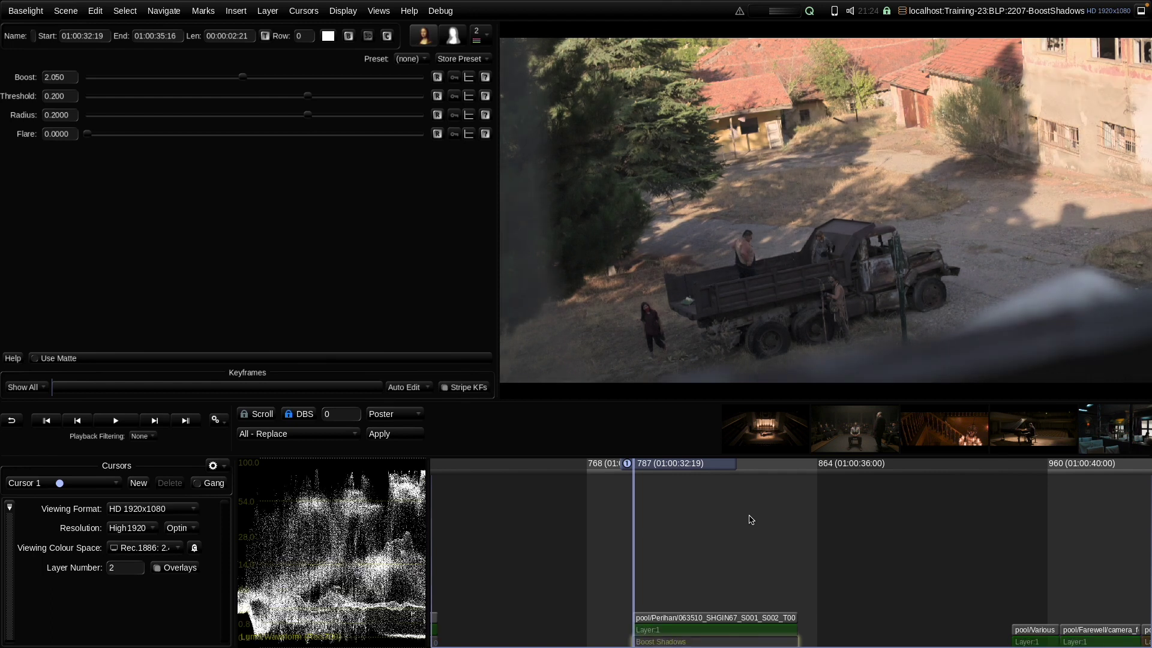
pyautogui.hotkey('ctrl', 'd')
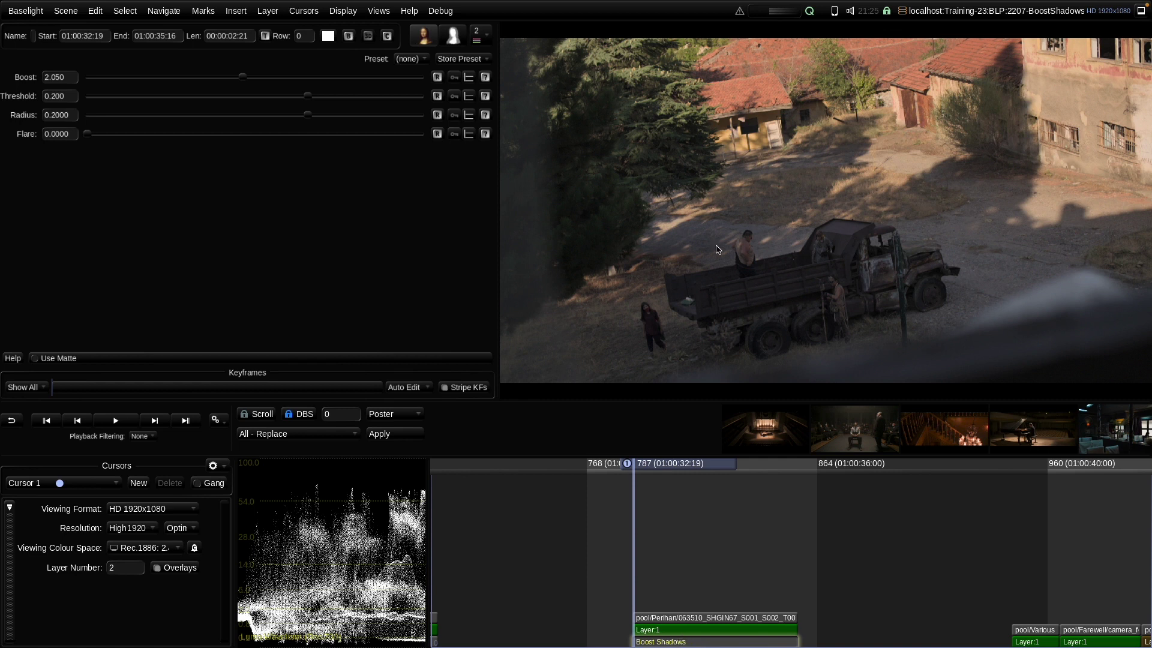
# - Set the truck shot's Boost Shadows Boost to 3
pyautogui.click(670, 634)
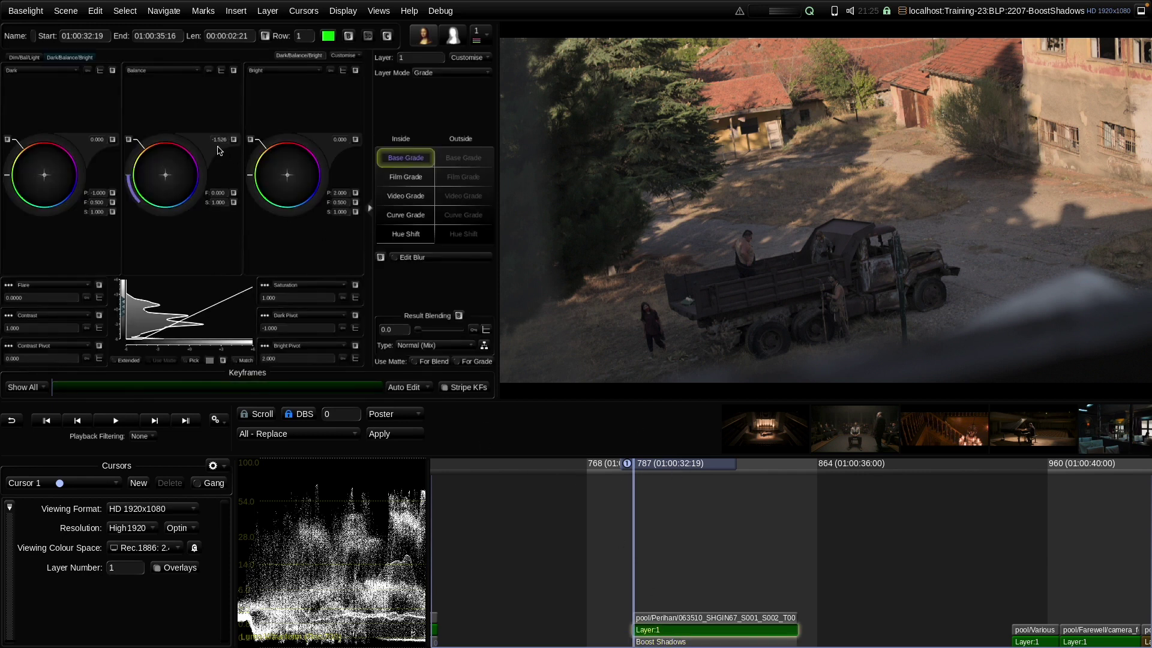
pyautogui.click(702, 642)
pyautogui.click(61, 76)
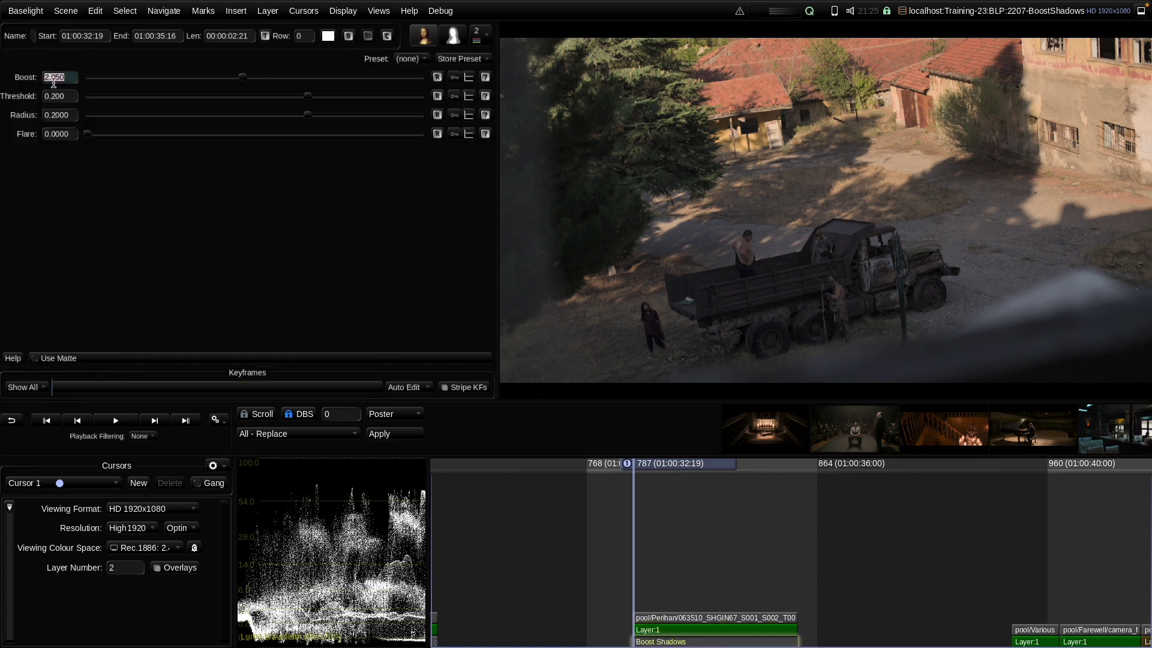
pyautogui.write('3')
pyautogui.press('Return')
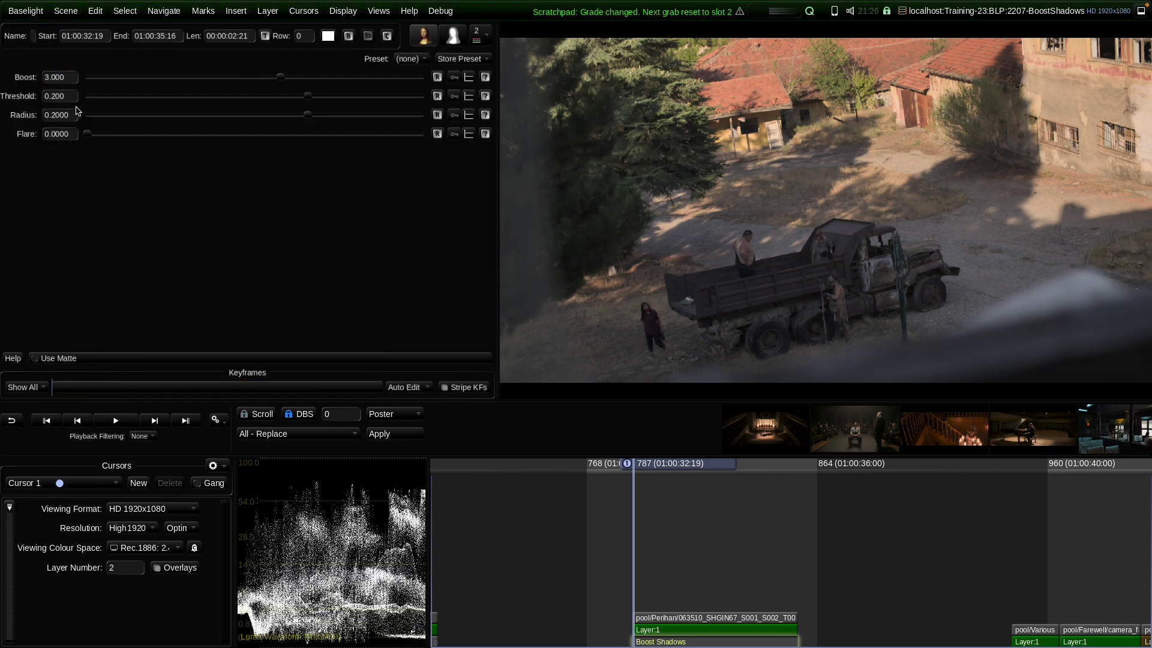
pyautogui.click(750, 552)
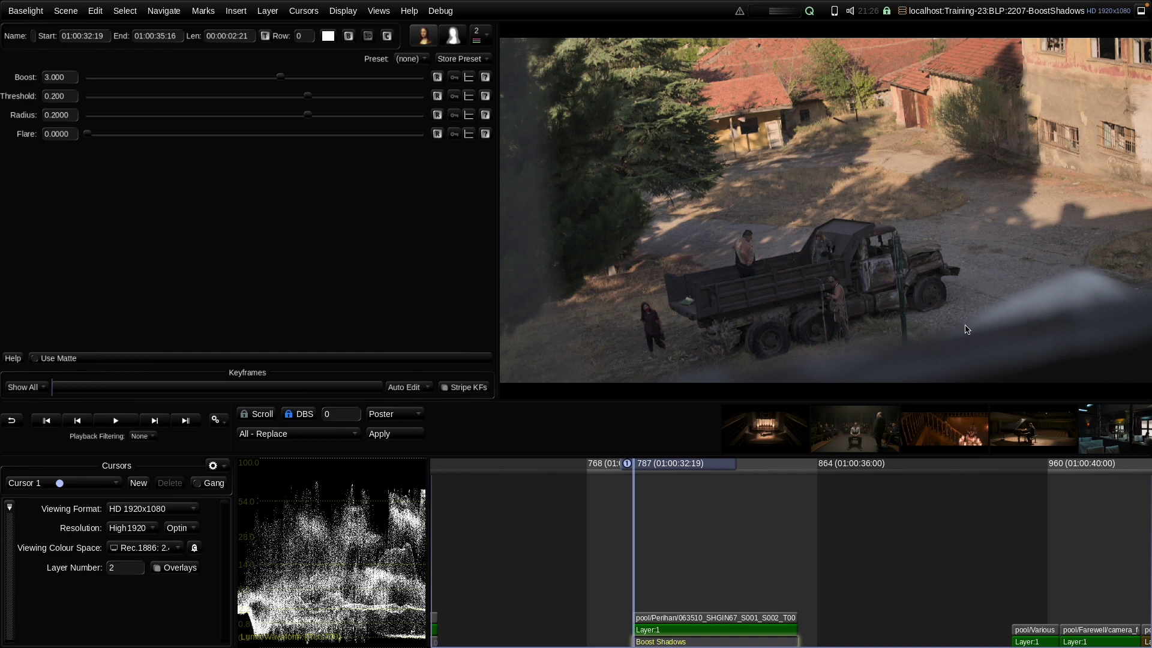
# - Go to the next shot with the blonde woman, turn on Scroll for the thumbnail strip, and add a Boost Shadows layer
pyautogui.press('Down')
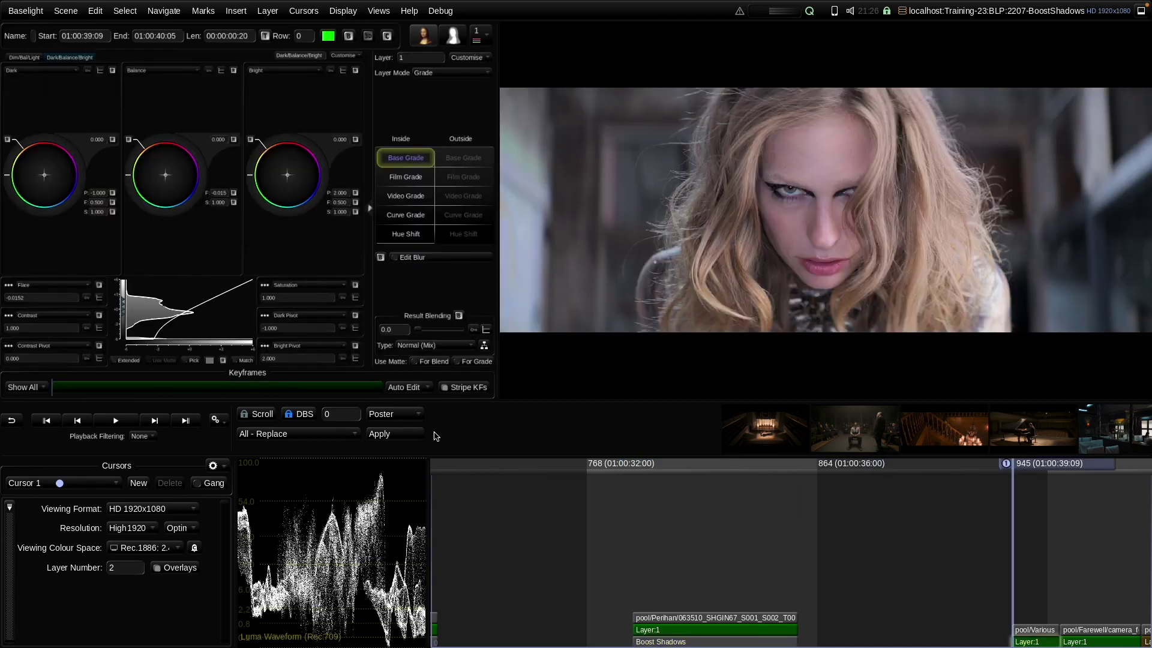
pyautogui.click(255, 416)
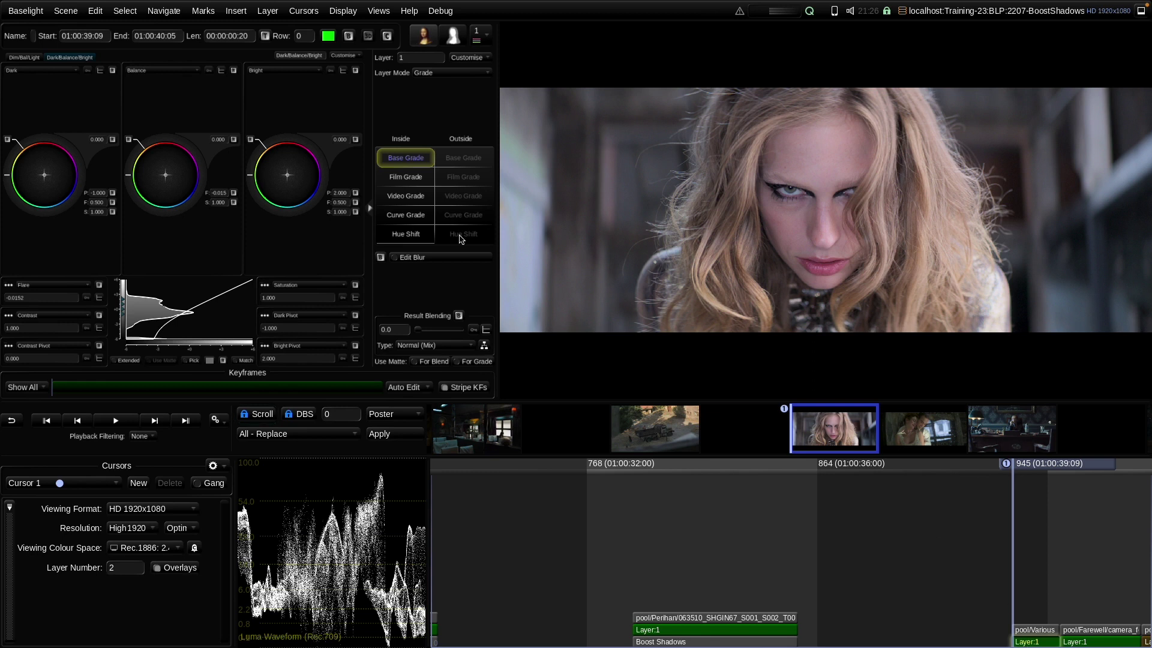
pyautogui.click(239, 12)
pyautogui.moveTo(312, 64)
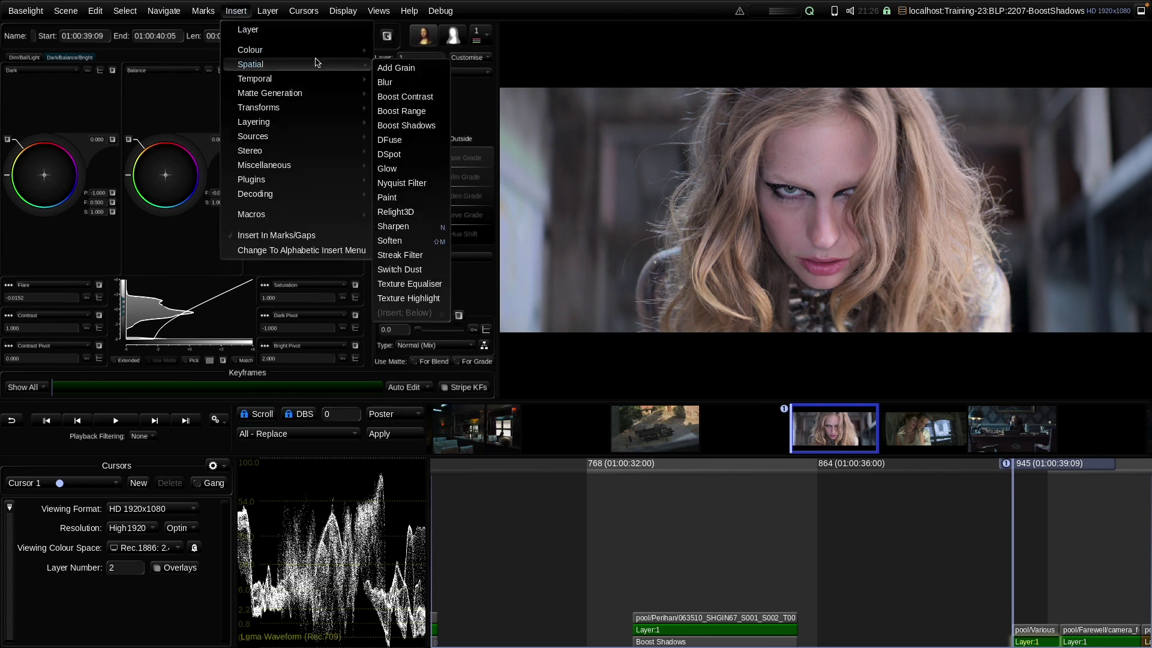
pyautogui.click(408, 126)
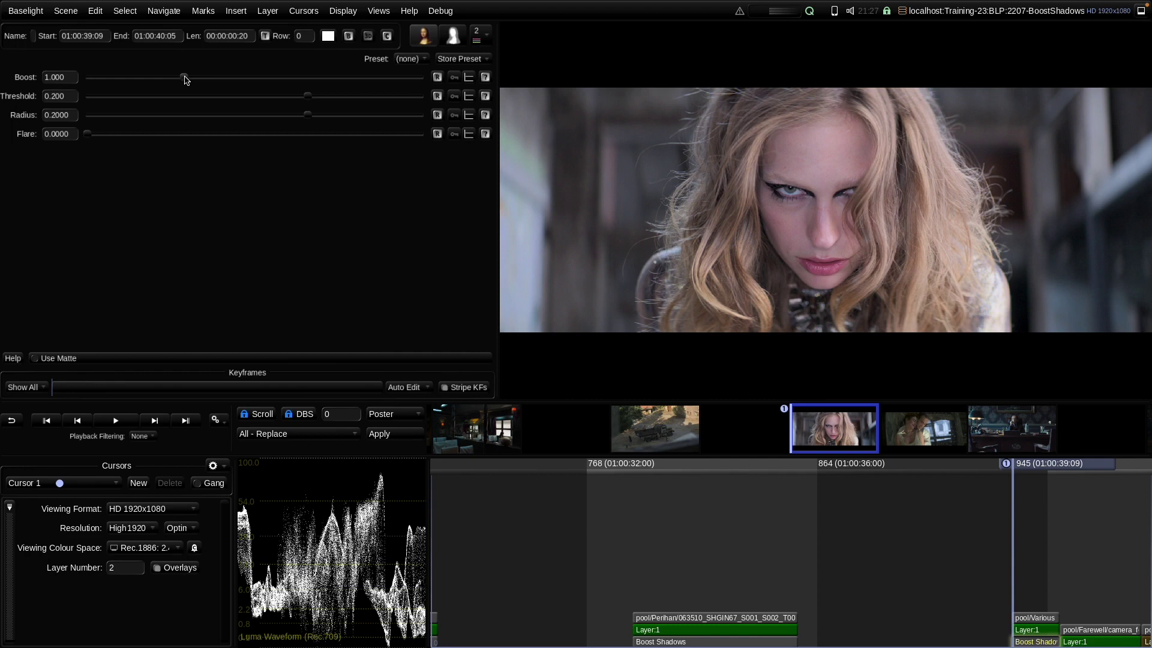
# - Try Boost at about 0.17 with Threshold at about 0.8 on the blonde woman shot, comparing with Boost Shadows off and on
pyautogui.moveTo(184, 80); pyautogui.dragTo(119, 90)
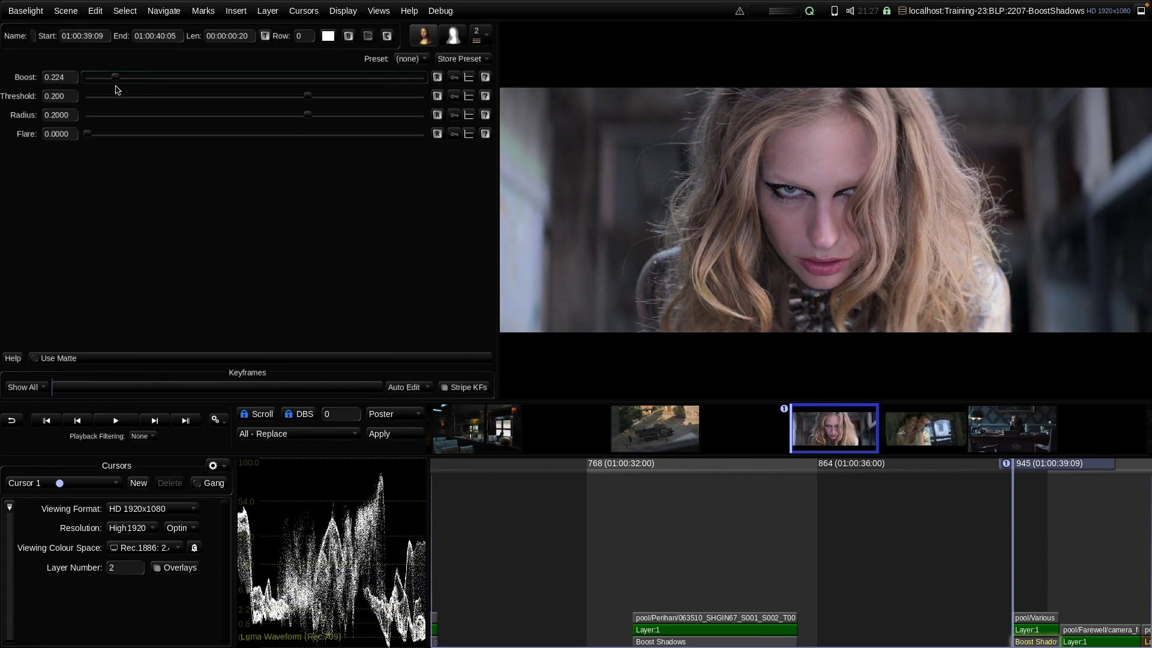
pyautogui.moveTo(306, 103); pyautogui.dragTo(405, 99)
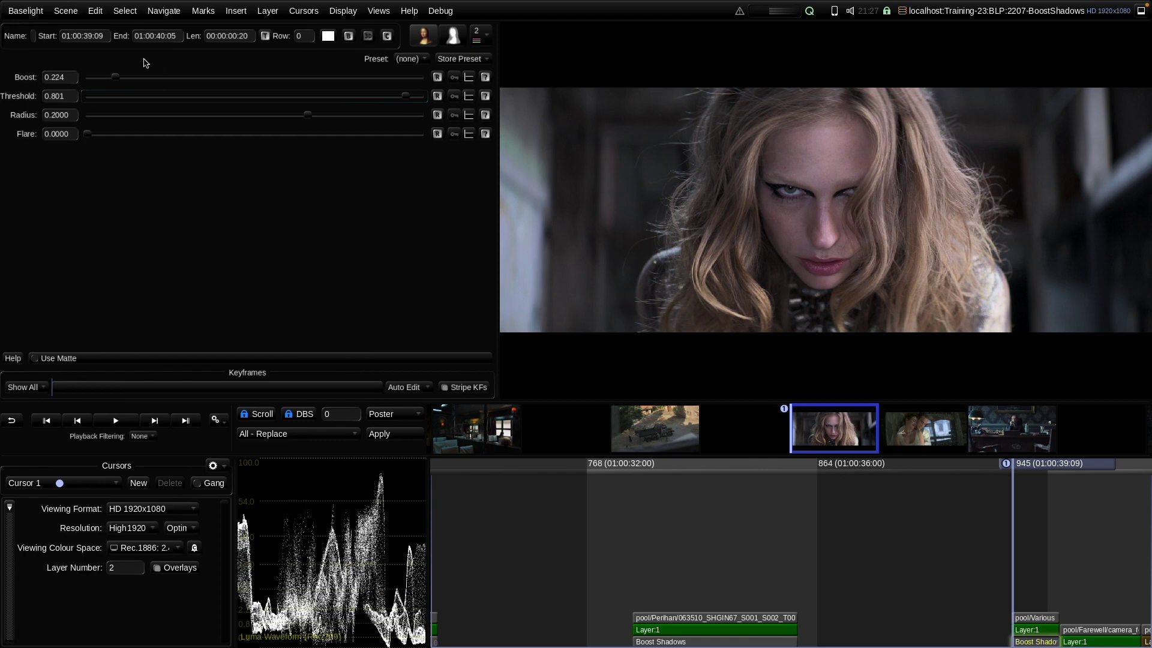
pyautogui.moveTo(114, 78)
pyautogui.mouseDown()
pyautogui.moveTo(101, 91)
pyautogui.moveTo(110, 81)
pyautogui.mouseUp()
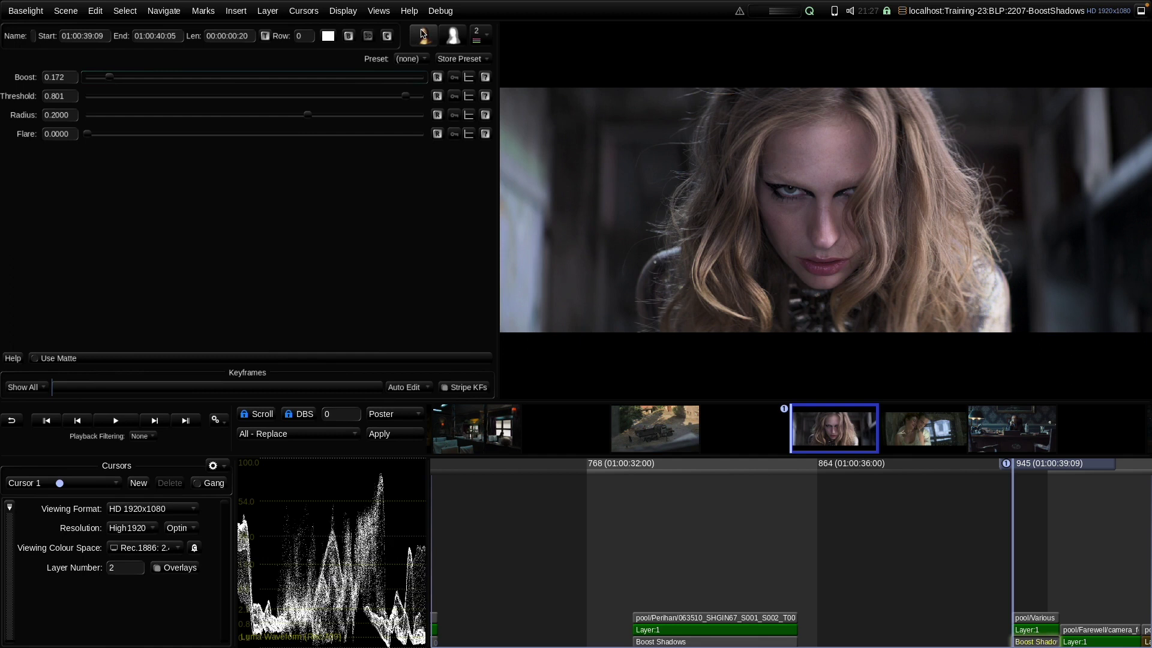
pyautogui.click(348, 38)
pyautogui.click(348, 37)
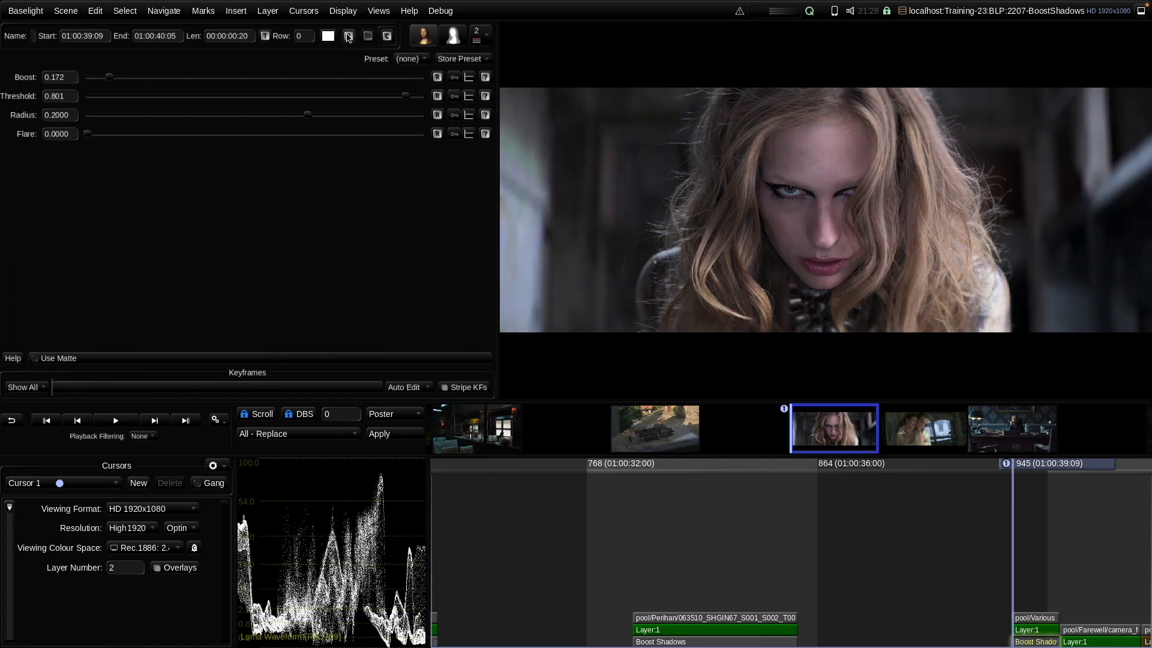
pyautogui.click(349, 37)
pyautogui.click(349, 37)
# - Lower the blonde woman shot's Boost to about 0.075 and Threshold to about 0.56, and compare with Boost Shadows off and on
pyautogui.moveTo(108, 79)
pyautogui.mouseDown()
pyautogui.moveTo(121, 80)
pyautogui.moveTo(107, 79)
pyautogui.mouseUp()
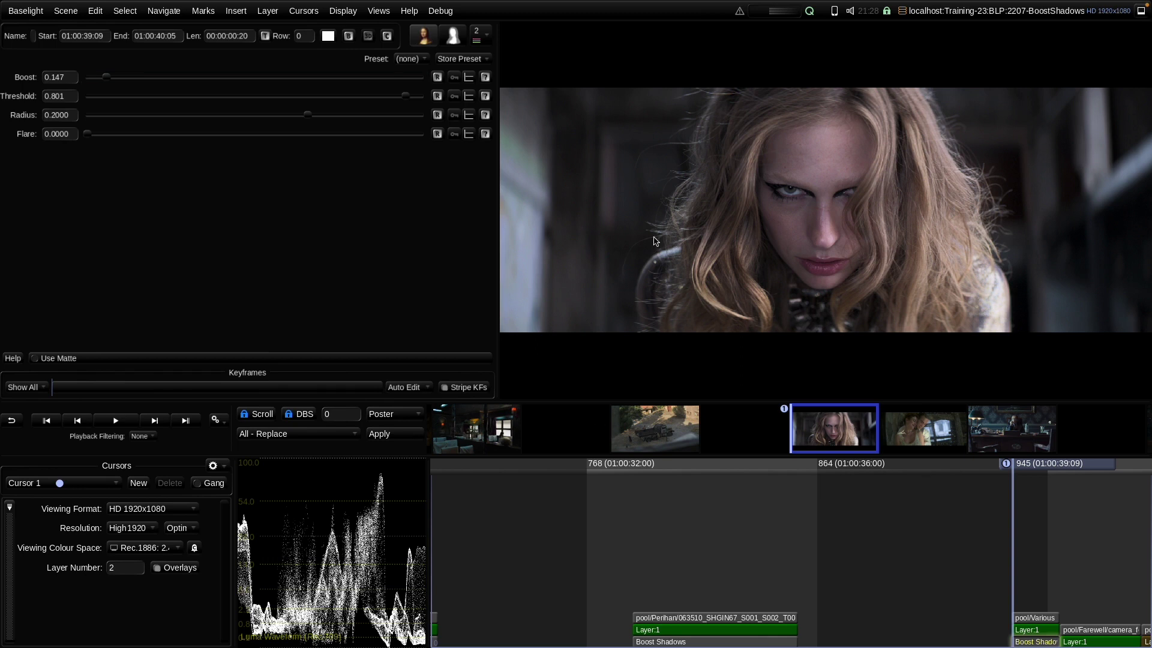
pyautogui.moveTo(405, 98); pyautogui.dragTo(378, 102)
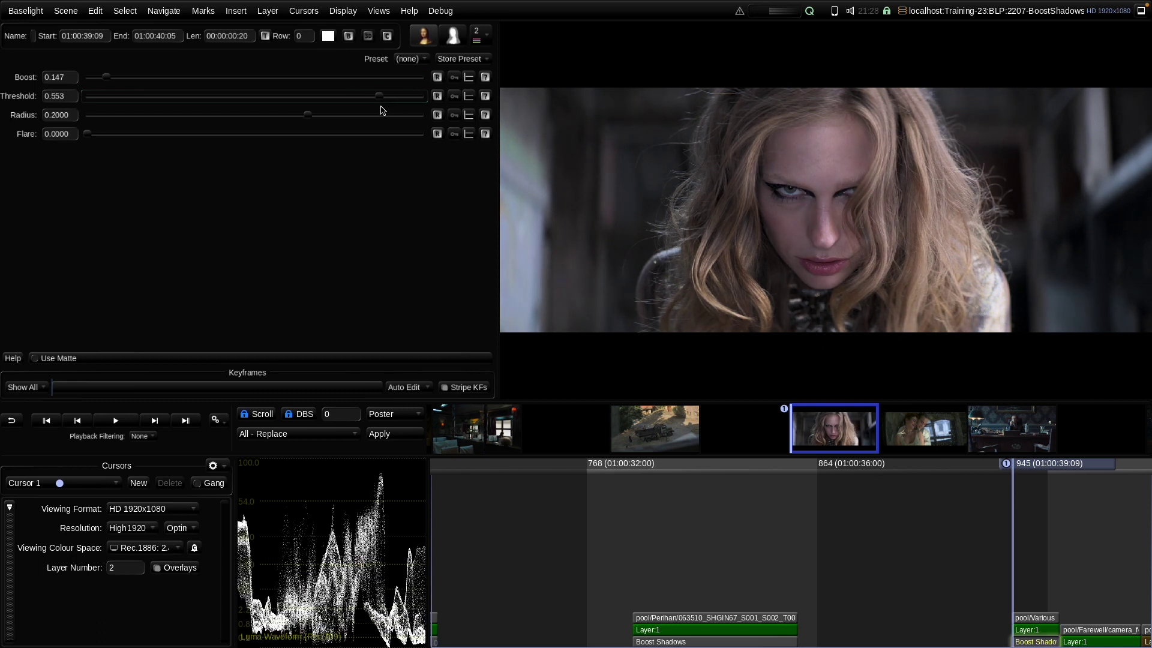
pyautogui.moveTo(108, 78); pyautogui.dragTo(97, 85)
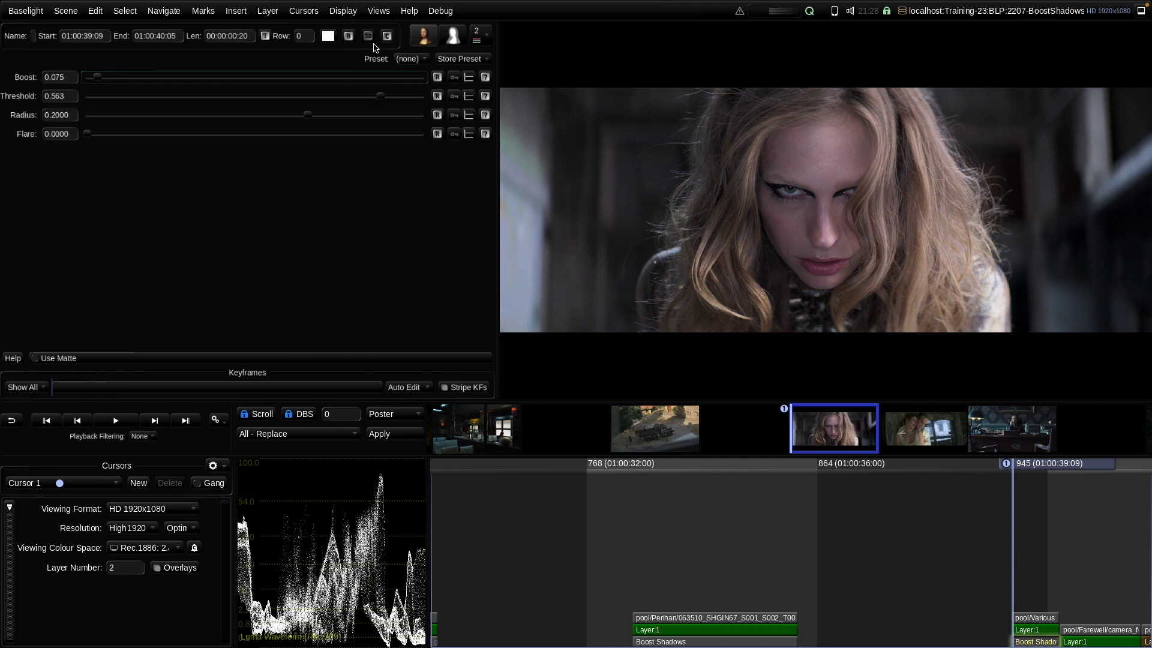
pyautogui.click(348, 37)
pyautogui.click(348, 37)
pyautogui.click(348, 38)
pyautogui.click(348, 37)
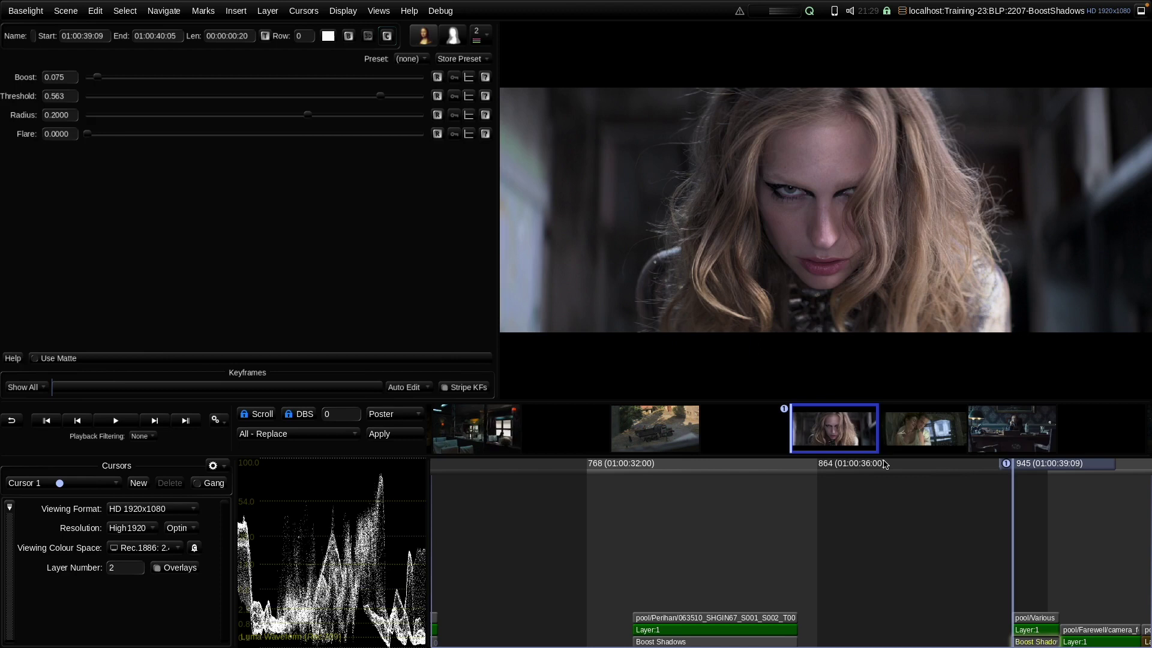
# - Go to the next shot with the embracing couple and add a Boost Shadows layer
pyautogui.press('Down')
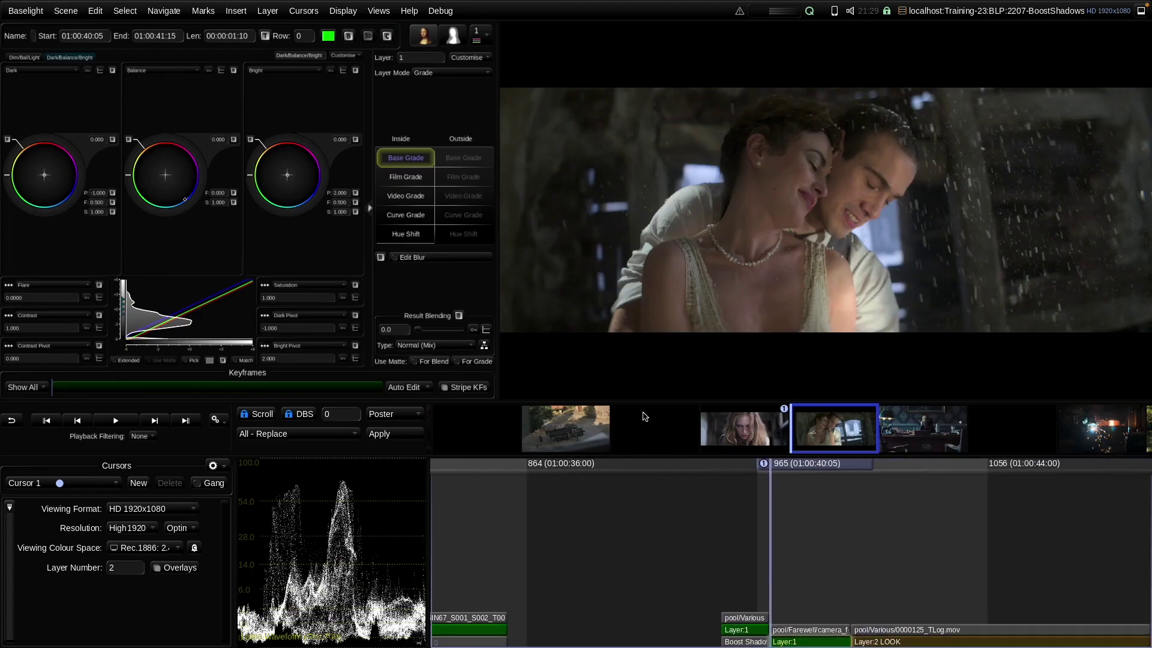
pyautogui.click(236, 11)
pyautogui.moveTo(289, 62)
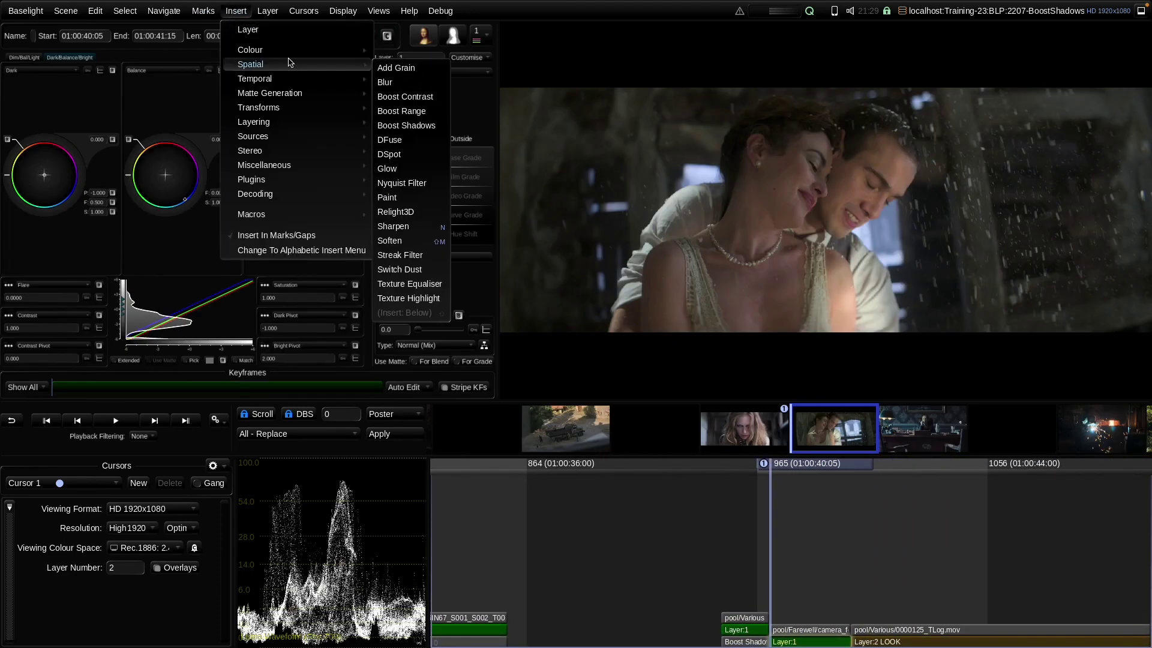
pyautogui.click(416, 125)
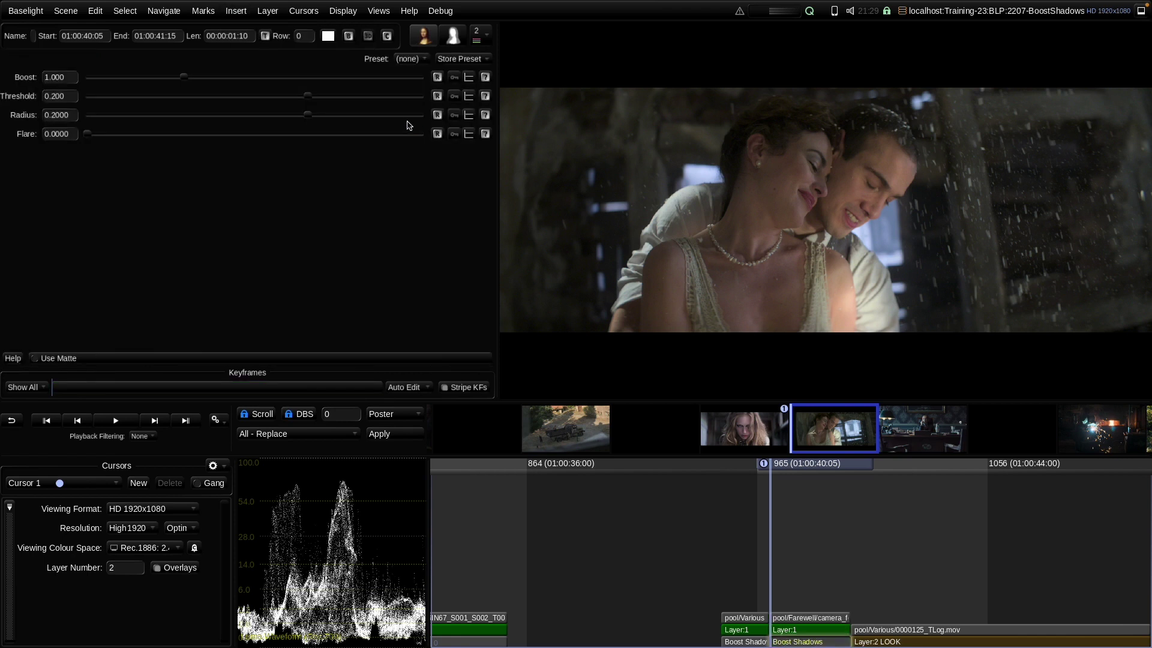
# - Lower the couple shot's Boost to about 0.2 and Threshold to about 0.185, and compare with Boost Shadows off and on
pyautogui.moveTo(184, 77); pyautogui.dragTo(139, 103)
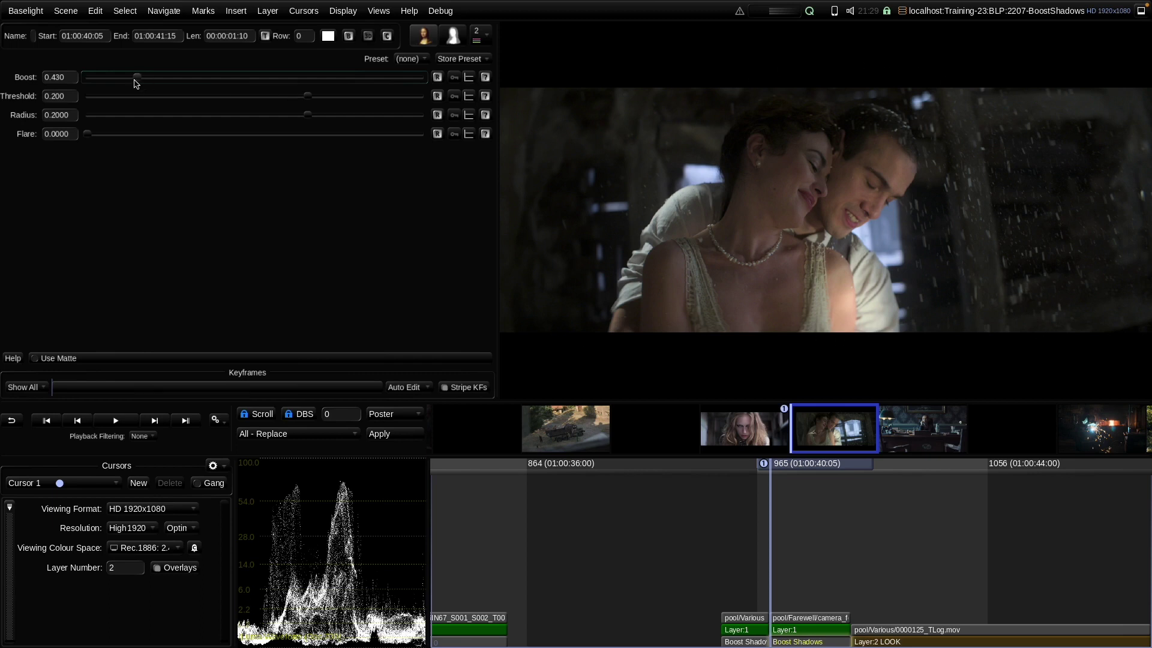
pyautogui.moveTo(137, 78); pyautogui.dragTo(107, 92)
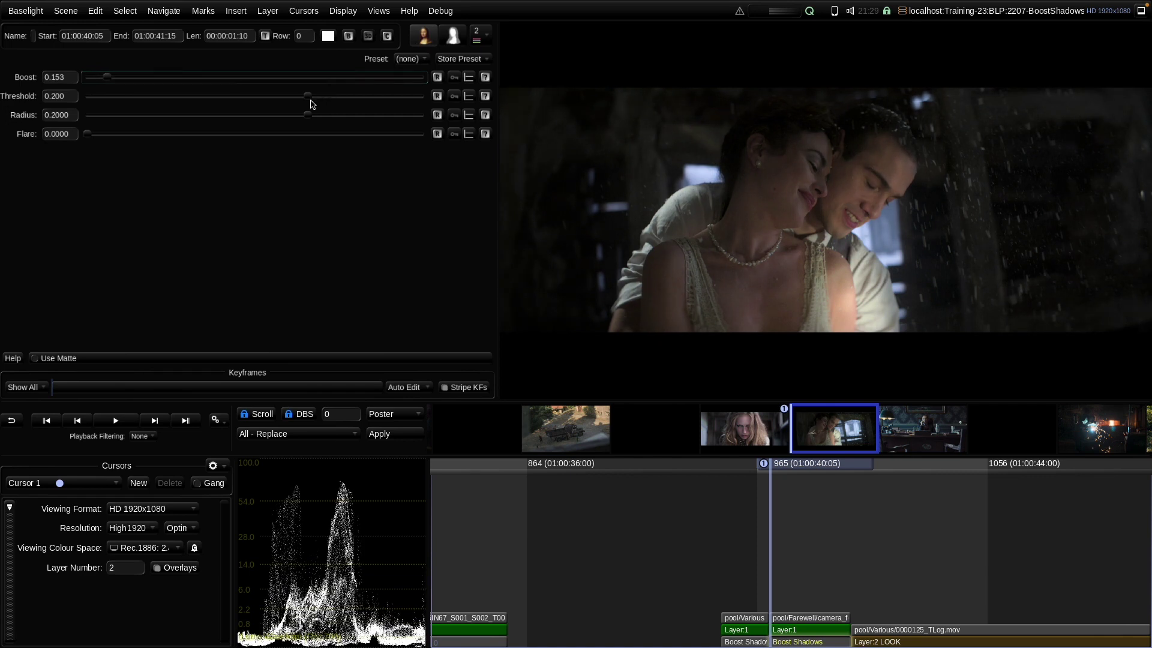
pyautogui.moveTo(308, 97)
pyautogui.mouseDown()
pyautogui.moveTo(331, 101)
pyautogui.moveTo(282, 108)
pyautogui.moveTo(308, 103)
pyautogui.moveTo(284, 109)
pyautogui.moveTo(306, 105)
pyautogui.moveTo(295, 98)
pyautogui.mouseUp()
pyautogui.moveTo(106, 78)
pyautogui.mouseDown()
pyautogui.moveTo(124, 83)
pyautogui.moveTo(115, 90)
pyautogui.mouseUp()
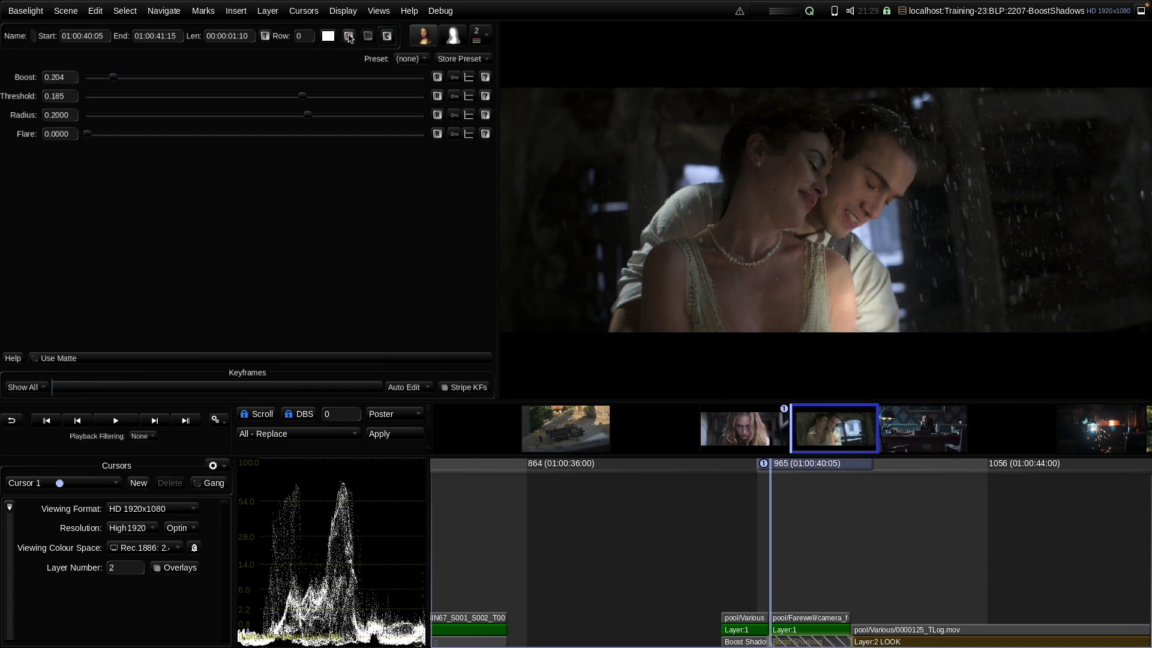
pyautogui.click(348, 36)
pyautogui.click(349, 36)
pyautogui.click(348, 36)
pyautogui.click(348, 36)
# - Go to the office desk shot, add Boost Shadows between the 0000125_TLog.mov clip and the LOOK layer, and lower Boost to about 0.19
pyautogui.press('Down')
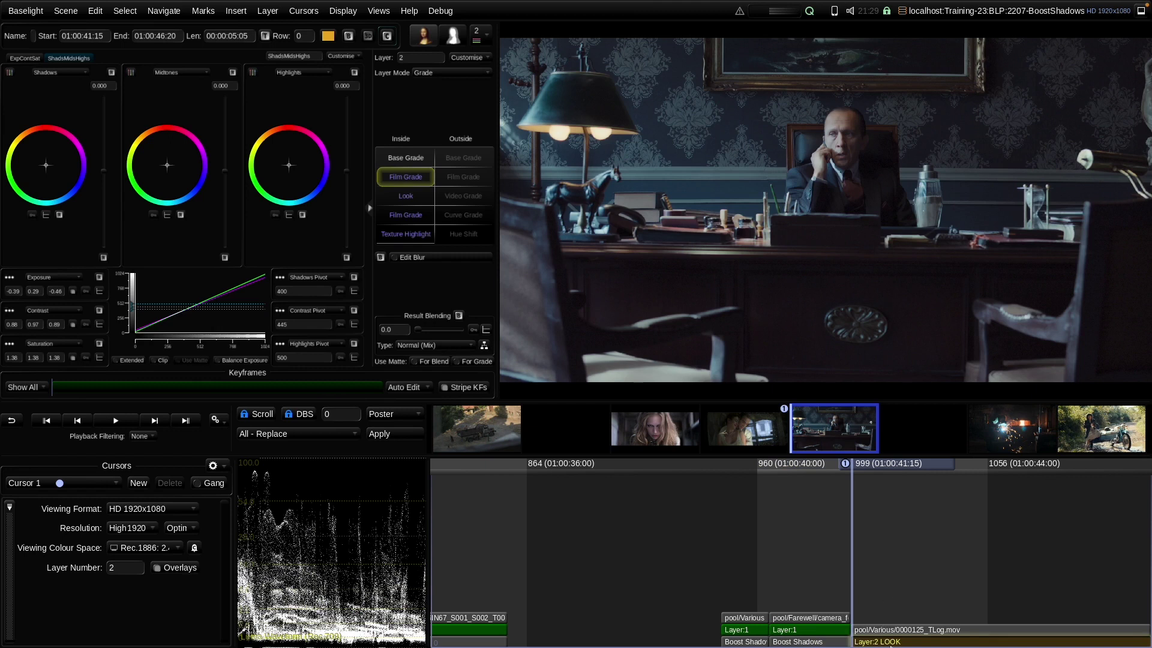
pyautogui.click(881, 631)
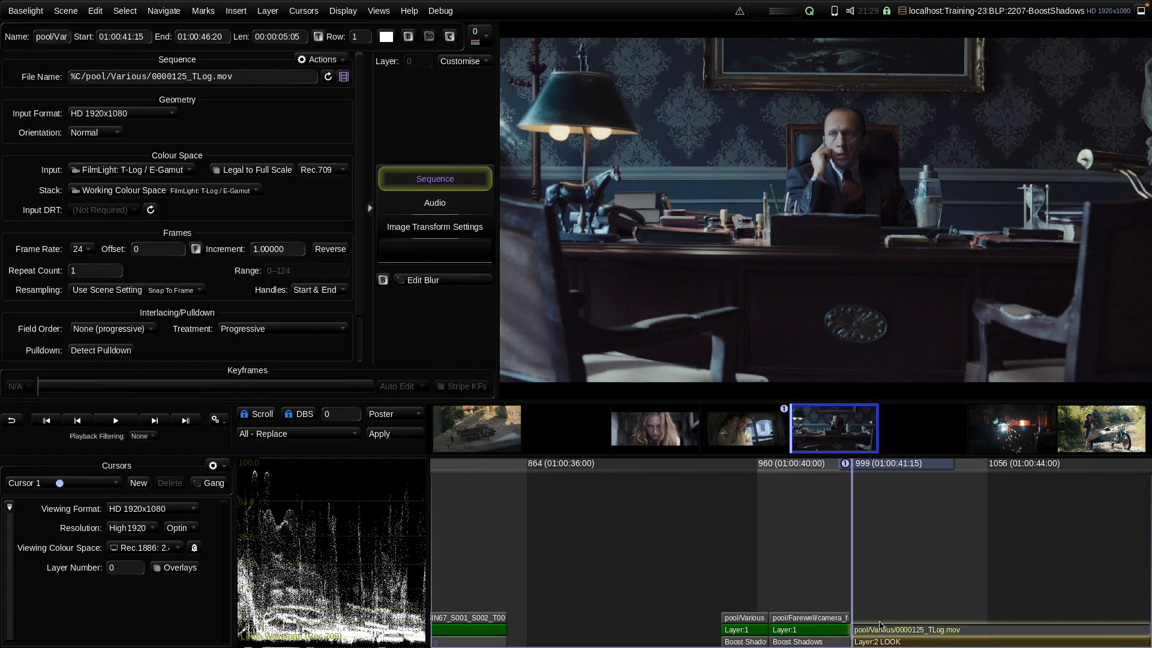
pyautogui.click(236, 11)
pyautogui.moveTo(252, 49)
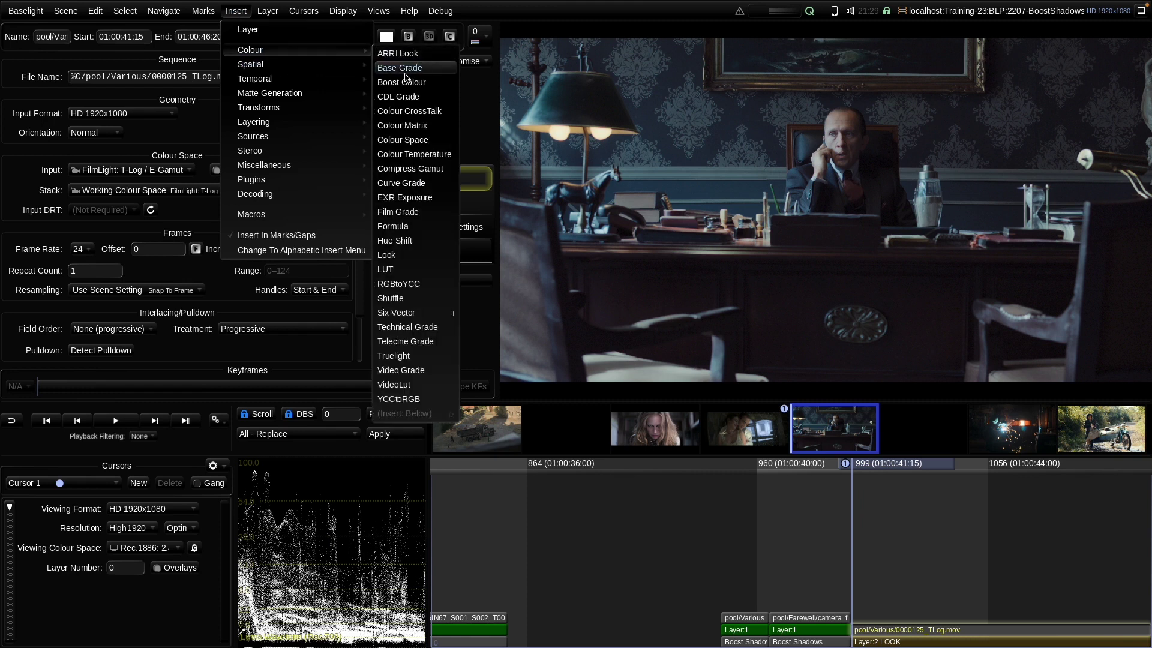
pyautogui.click(417, 126)
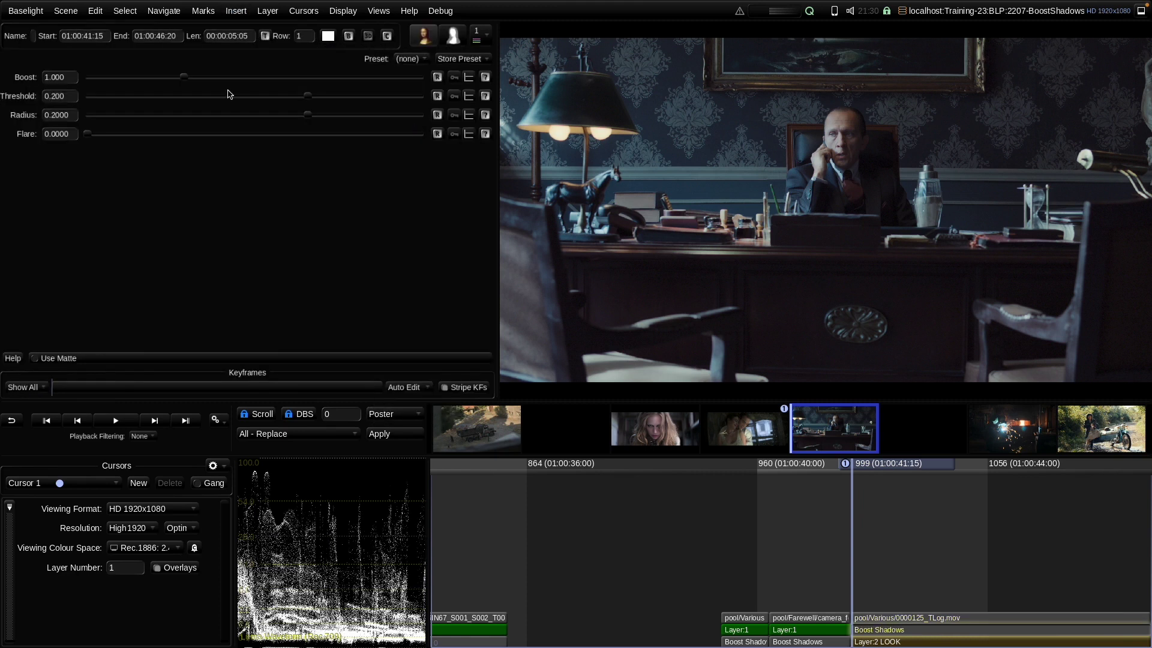
pyautogui.moveTo(184, 79); pyautogui.dragTo(111, 100)
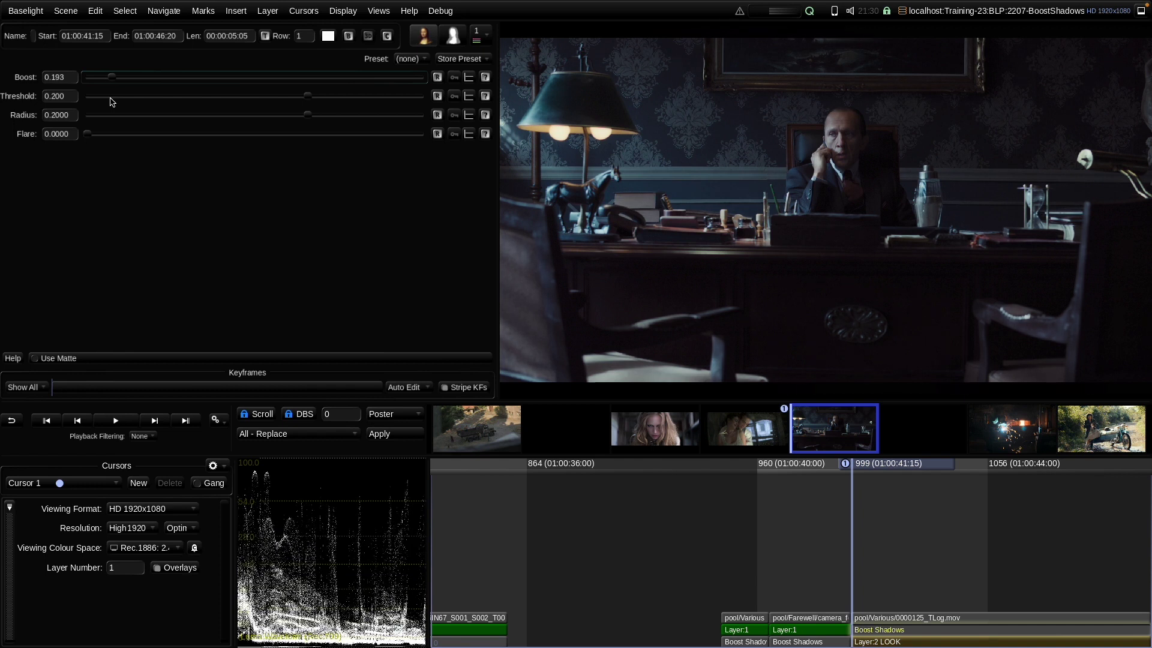
# - Compare the office desk shot with its Boost Shadows strip bypassed and active several times
pyautogui.click(348, 37)
pyautogui.click(348, 38)
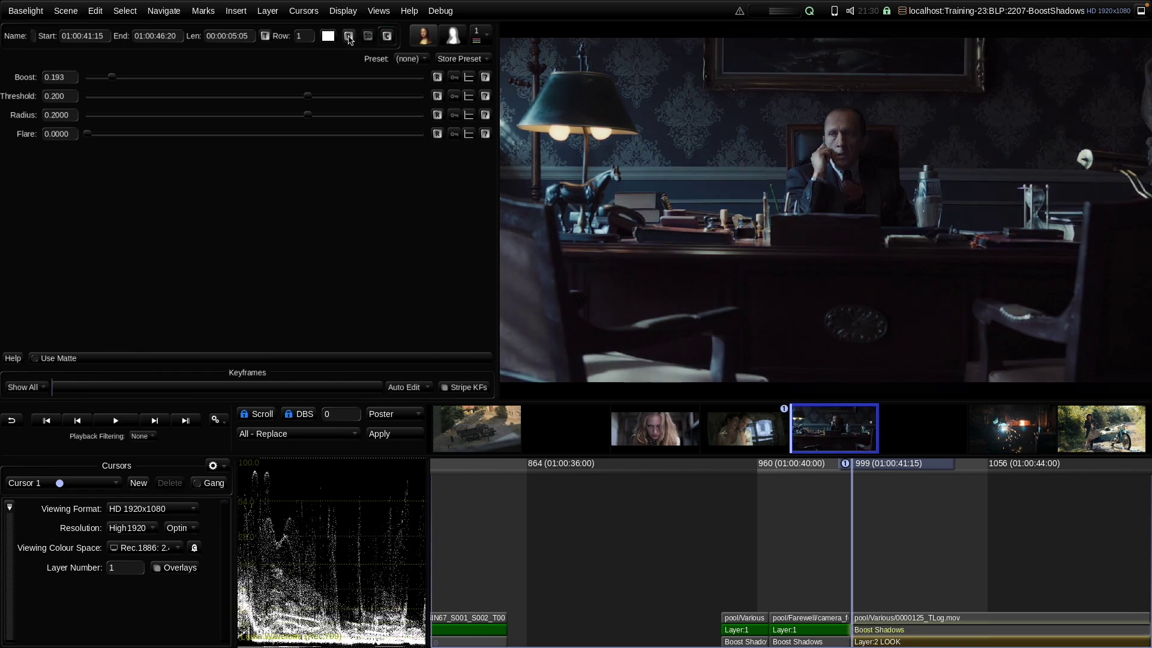
pyautogui.click(349, 38)
pyautogui.click(349, 38)
pyautogui.click(349, 38)
pyautogui.click(349, 37)
pyautogui.click(349, 37)
pyautogui.click(348, 37)
pyautogui.click(348, 37)
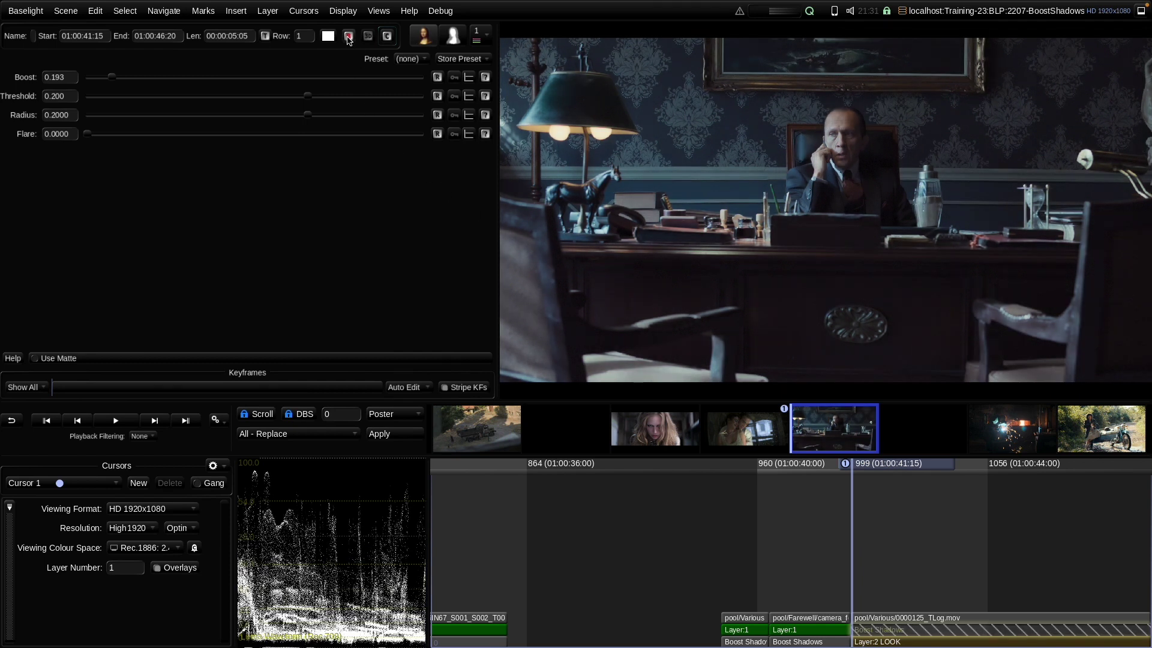
pyautogui.click(348, 37)
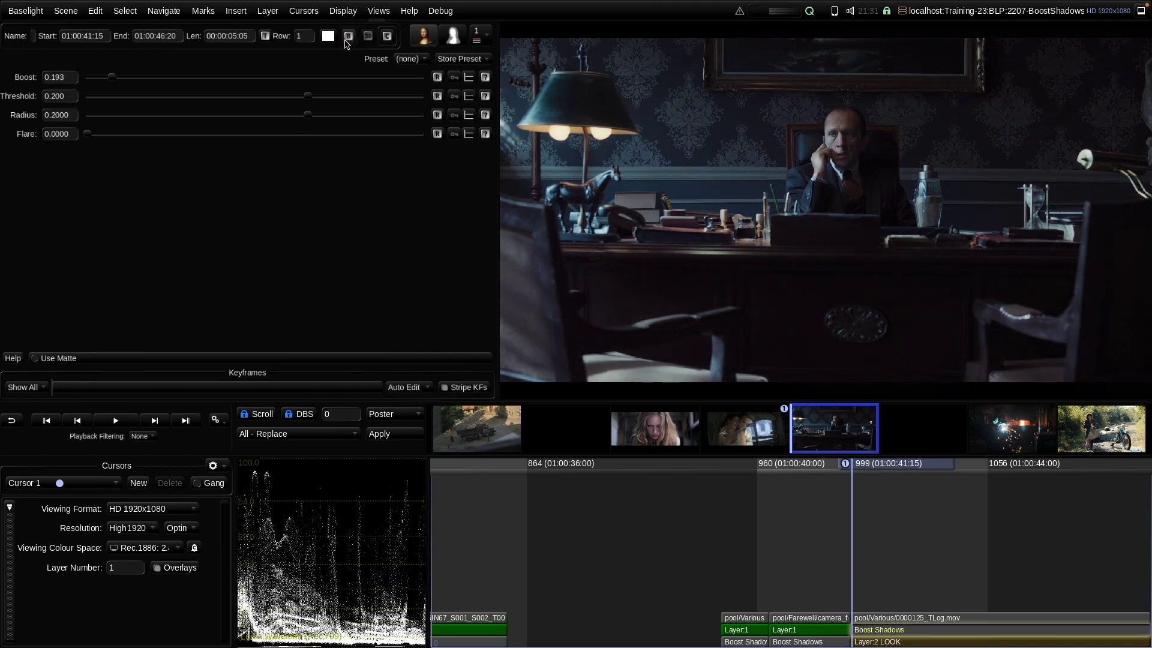
# - Go past the empty gap to the welding shot and add a second grade layer to it
pyautogui.press('End')
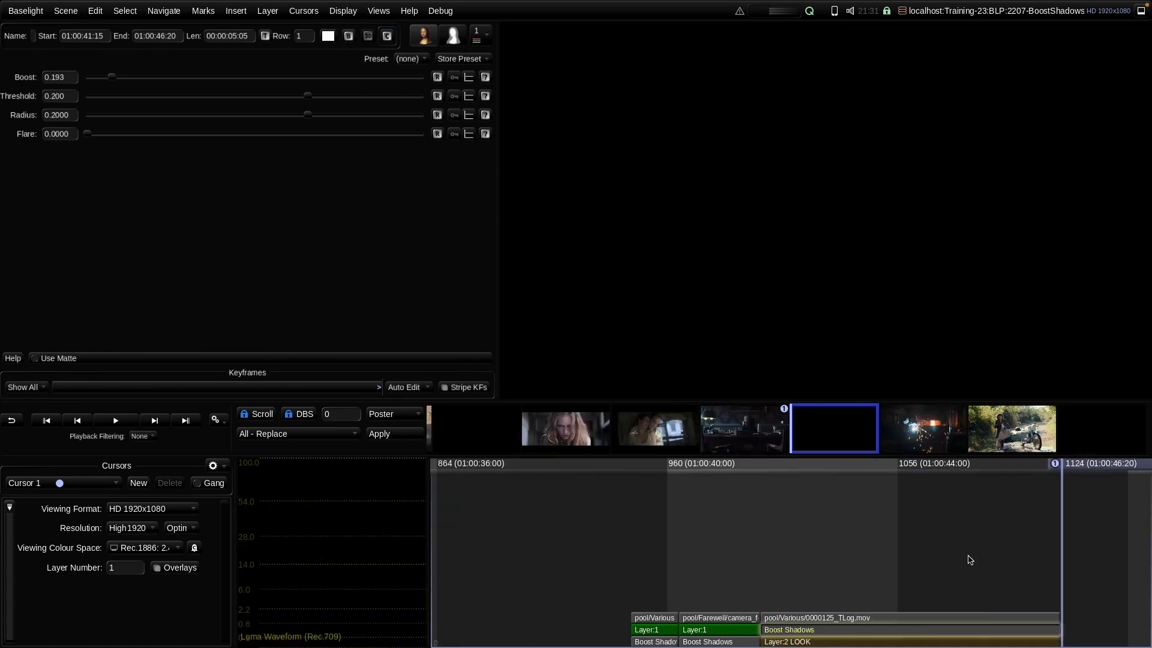
pyautogui.press('Down')
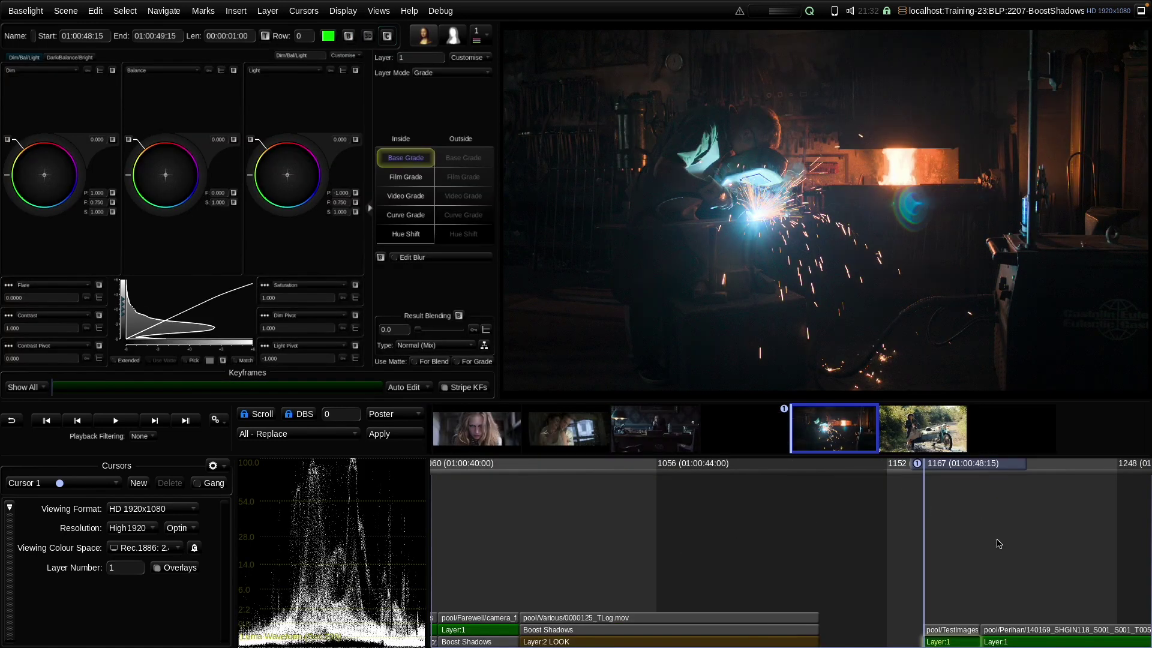
pyautogui.moveTo(996, 547); pyautogui.dragTo(777, 513)
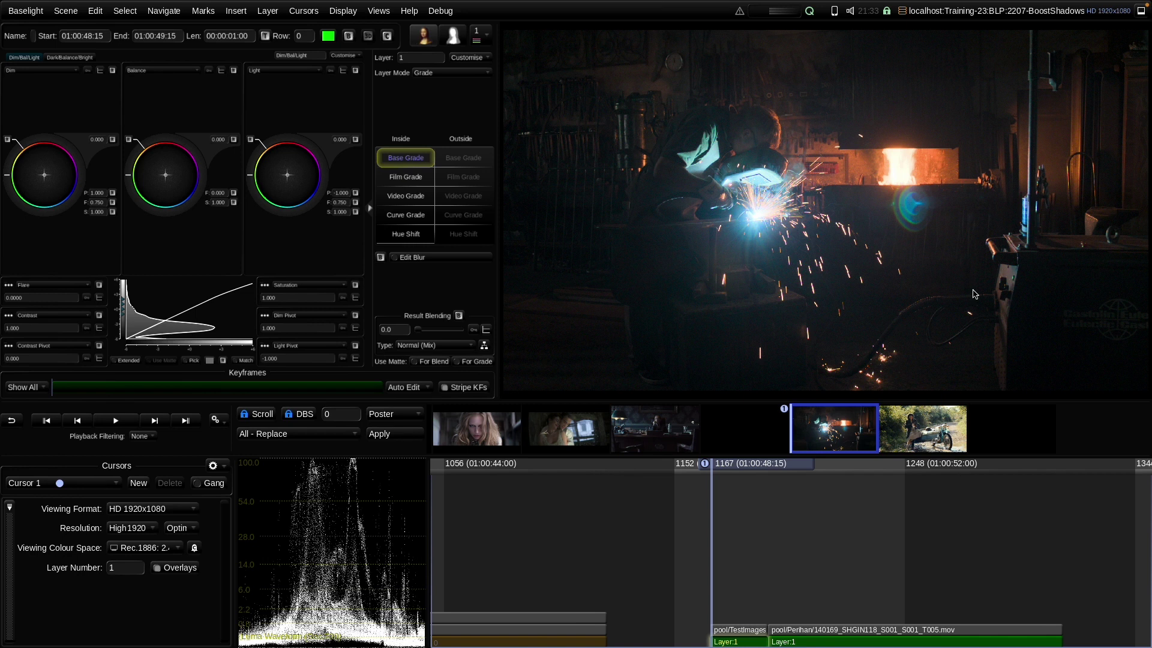
pyautogui.hotkey('ctrl', 'l')
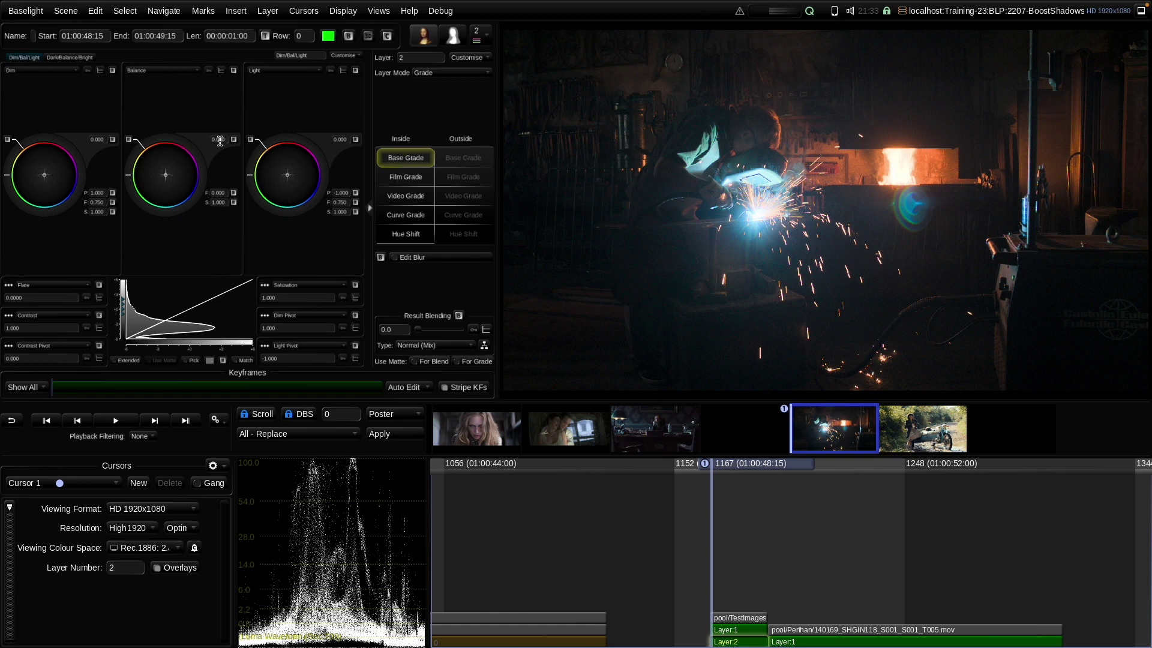
# - Set the Base Grade Balance exposure of the welding shot's Layer 2 to -2, and compare with the layer off and on
pyautogui.click(371, 210)
pyautogui.moveTo(295, 115); pyautogui.dragTo(270, 115)
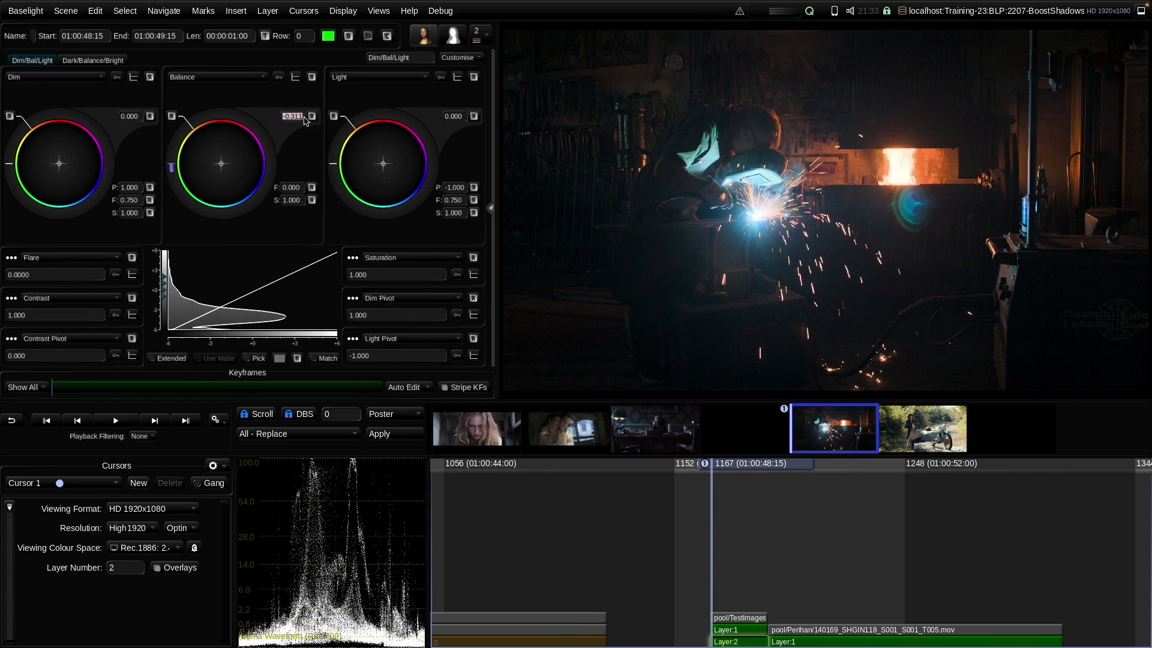
pyautogui.press('BackSpace')
pyautogui.write('-2')
pyautogui.press('Return')
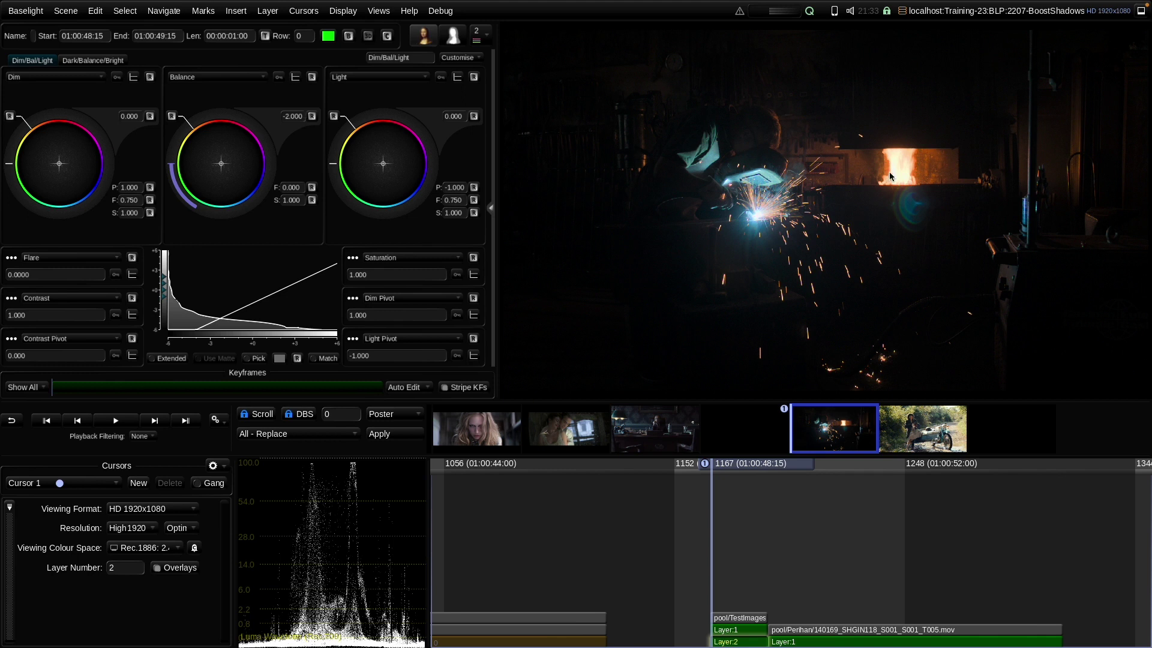
pyautogui.click(349, 37)
pyautogui.click(349, 37)
pyautogui.click(349, 37)
pyautogui.click(349, 37)
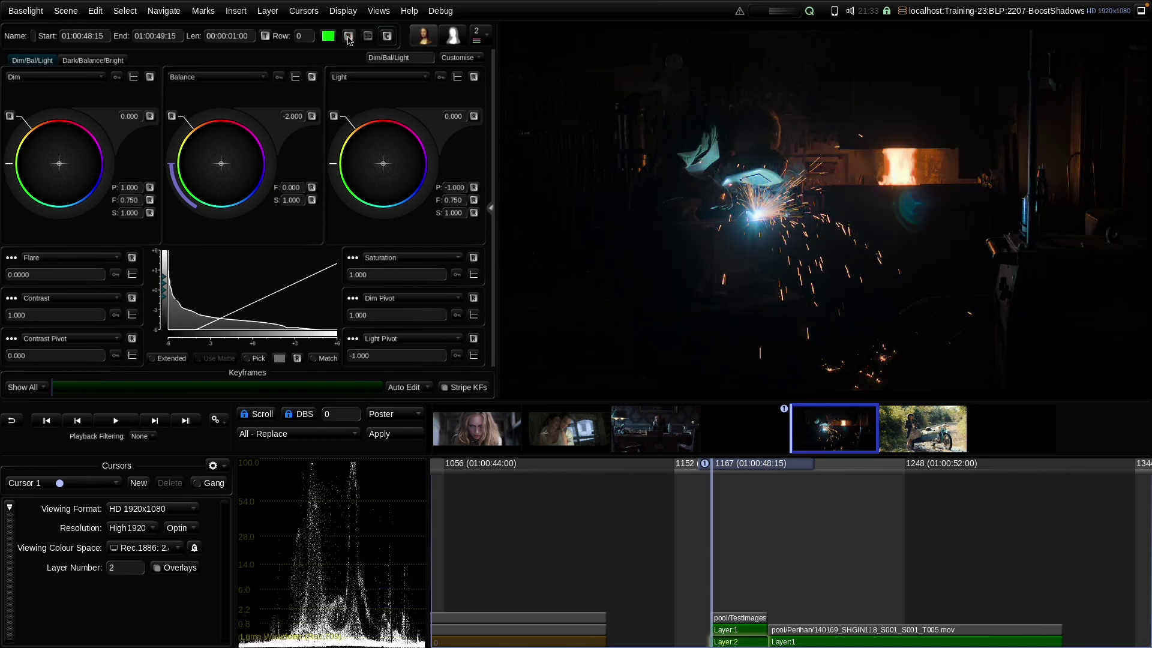
# - Change the Video Grade operator in the welding shot's Layer 2 to Boost Shadows and open its settings
pyautogui.click(490, 208)
pyautogui.rightClick(407, 200)
pyautogui.moveTo(483, 228)
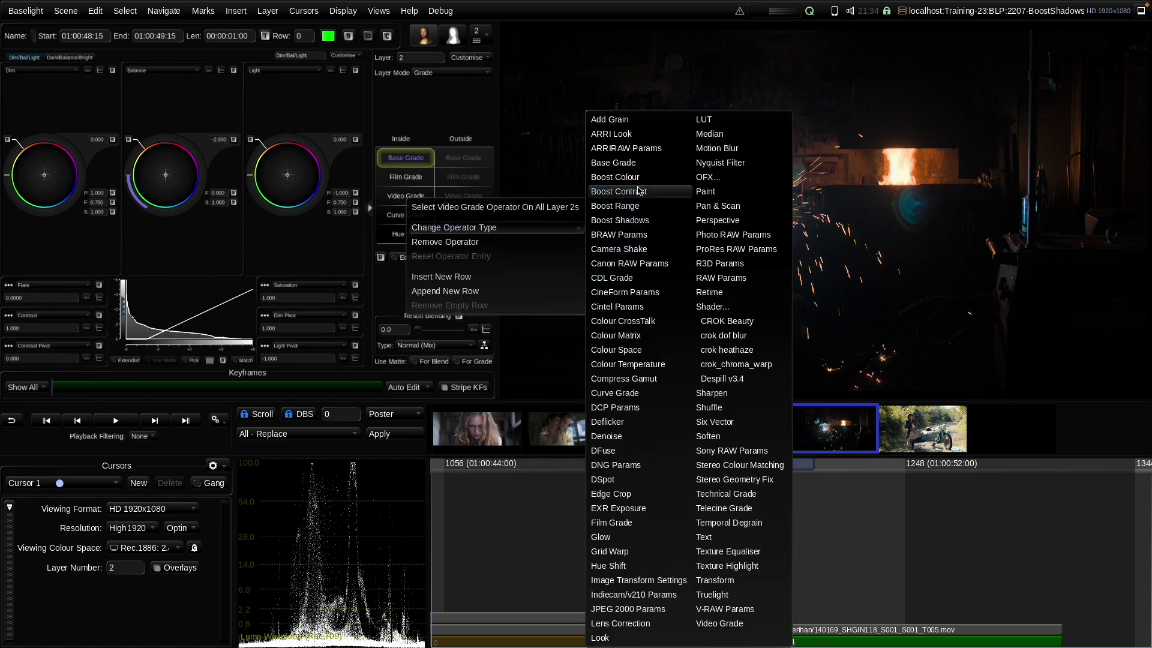
pyautogui.click(624, 220)
pyautogui.click(415, 198)
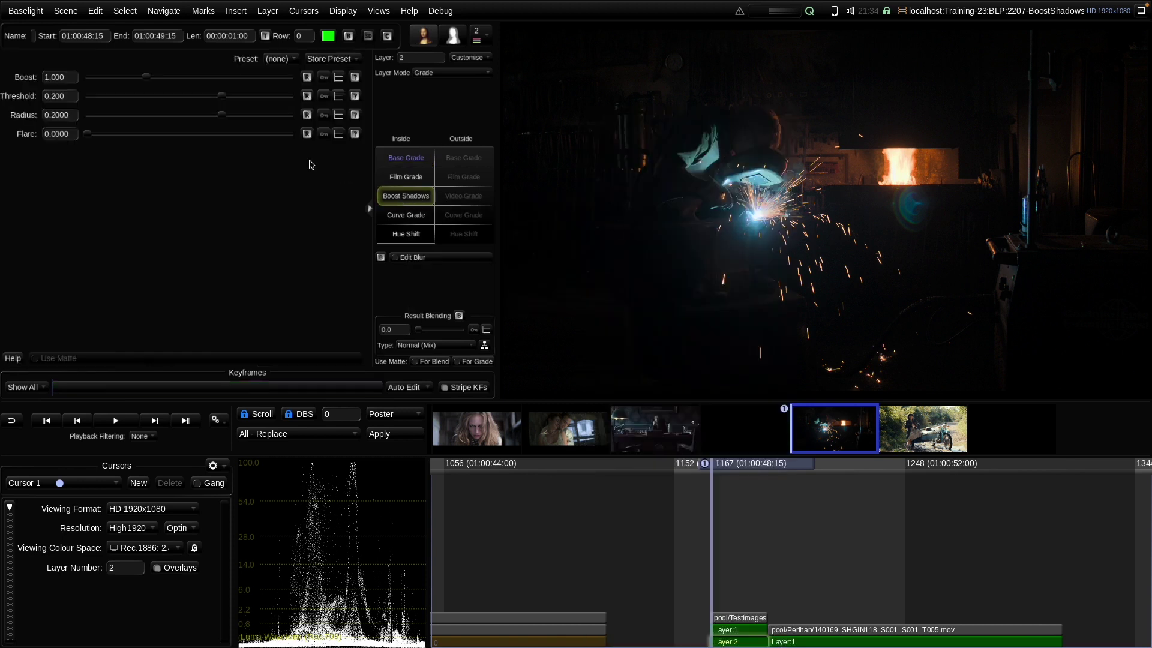
# - Set the welding shot's Boost to 4 and compare the picture with Layer 2 bypassed and active
pyautogui.click(66, 77)
pyautogui.write('4')
pyautogui.press('Return')
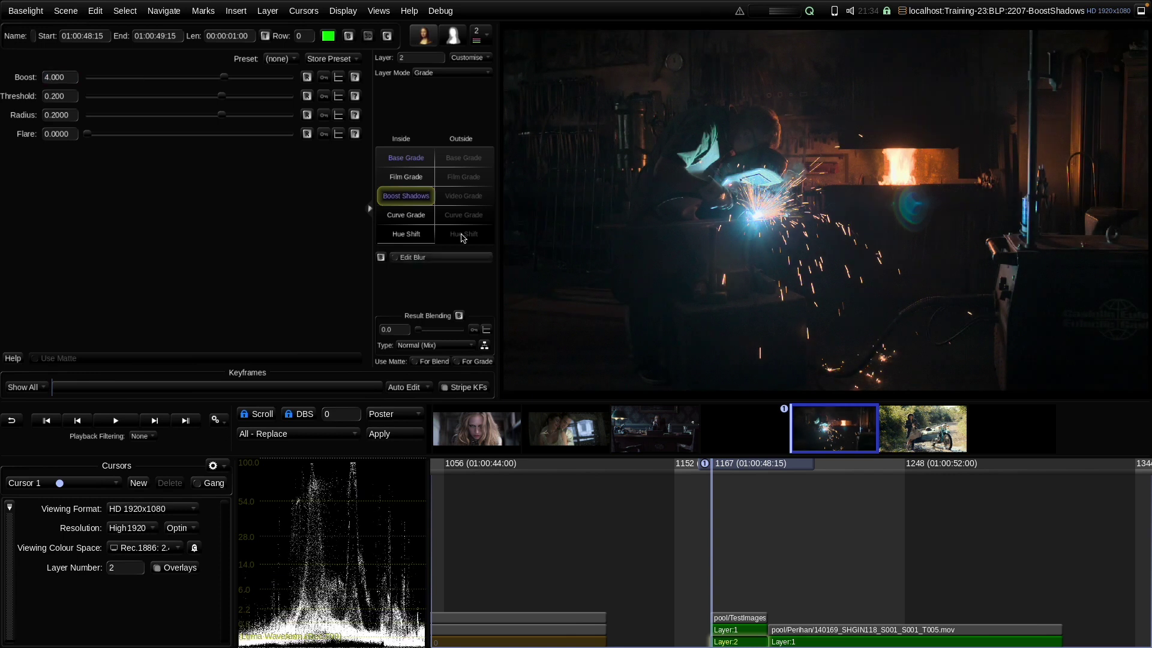
pyautogui.click(349, 36)
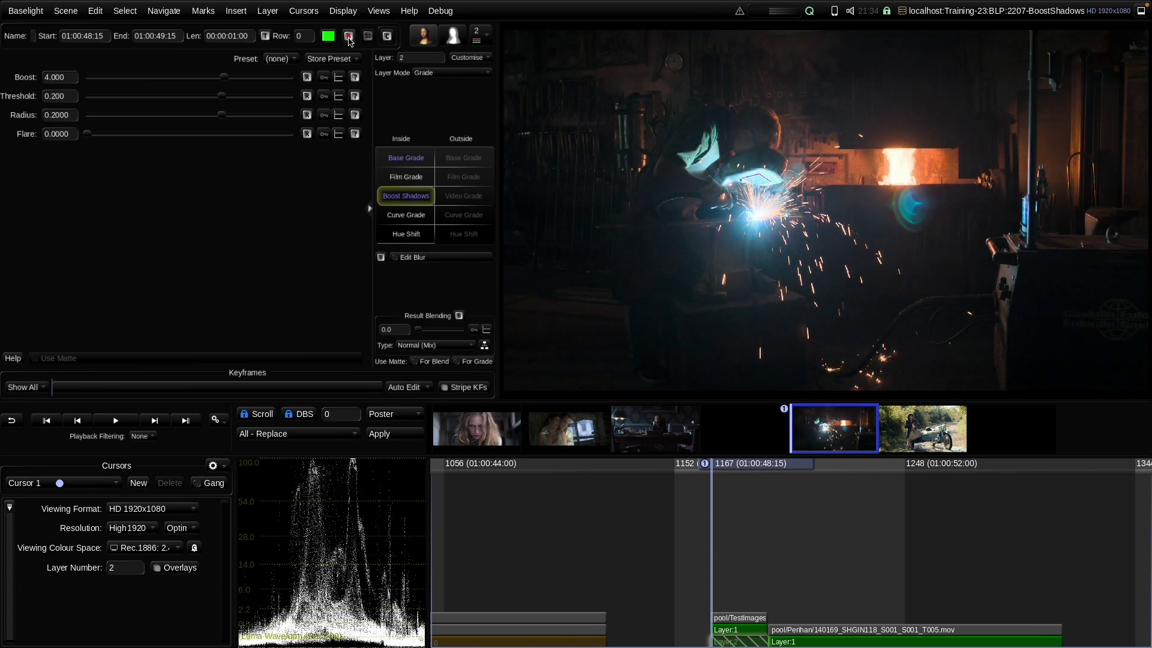
pyautogui.click(349, 38)
pyautogui.click(349, 38)
pyautogui.click(349, 41)
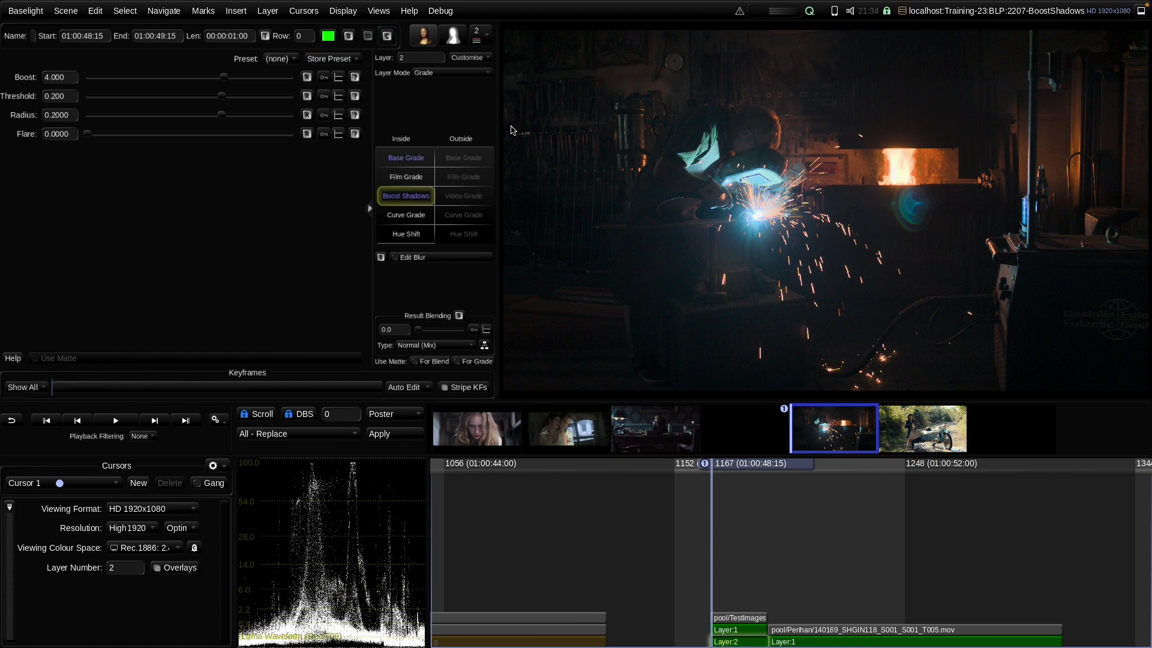
pyautogui.click(348, 36)
pyautogui.click(348, 36)
# - Review the Base Grade settings in the welding shot's Layer 2 and return to its Boost Shadows operator
pyautogui.moveTo(742, 645)
pyautogui.click(407, 162)
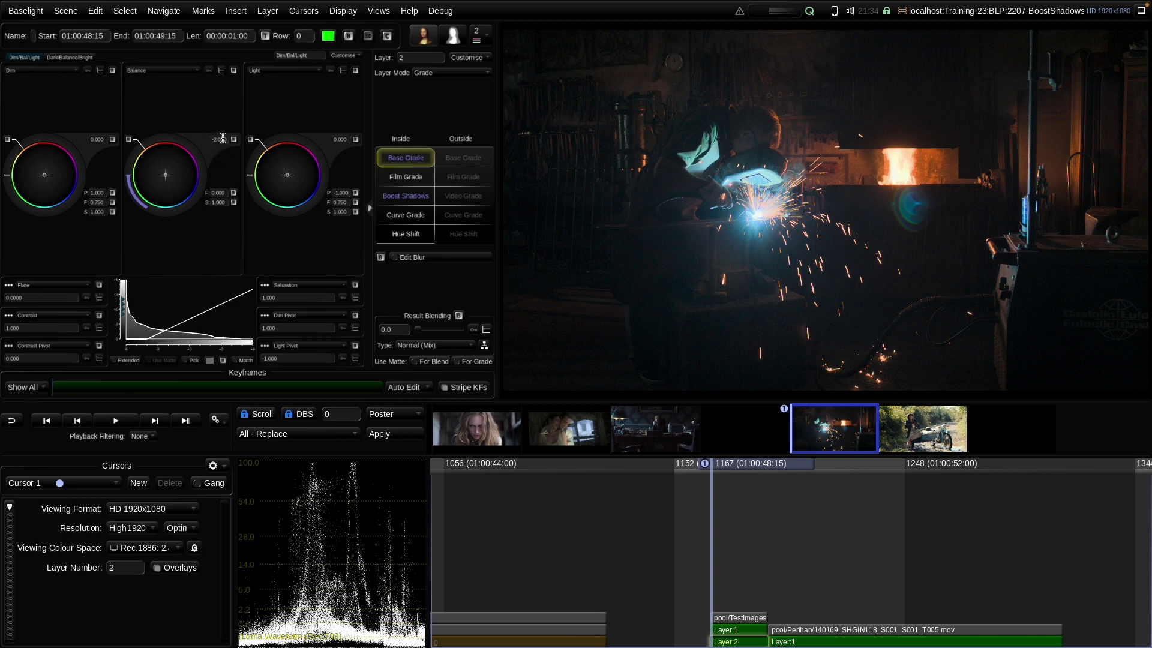
pyautogui.click(406, 196)
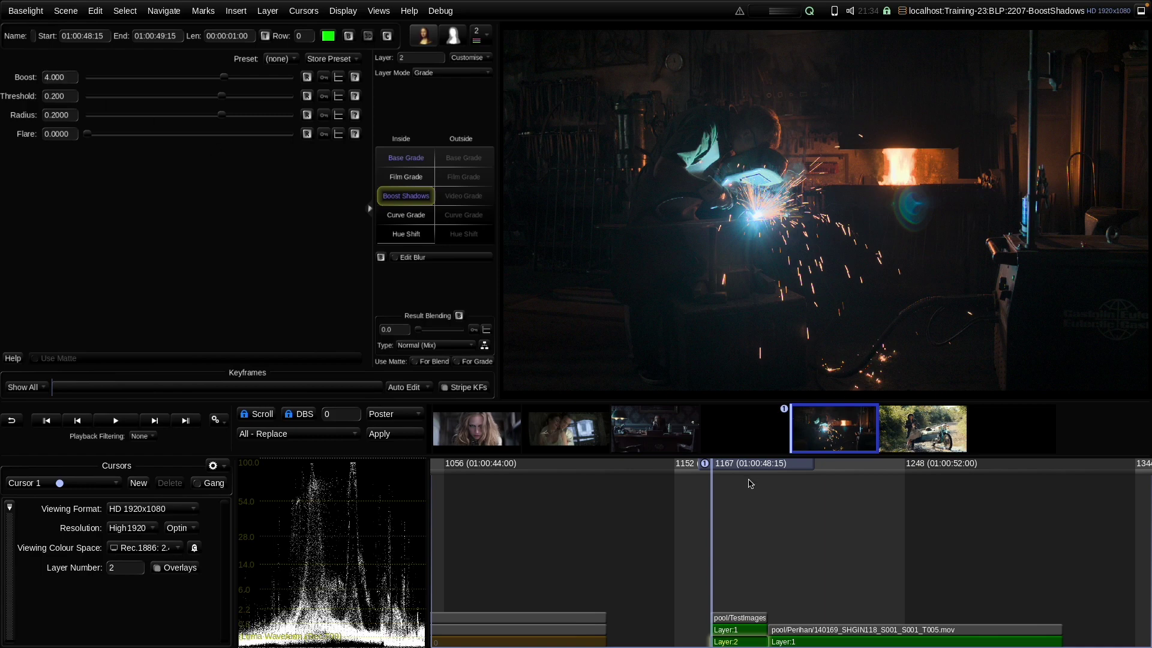
# - Go to the motorcycle shot, add a second grade layer with Balance exposure at -1, and compare it off and on
pyautogui.moveTo(735, 468); pyautogui.dragTo(934, 489)
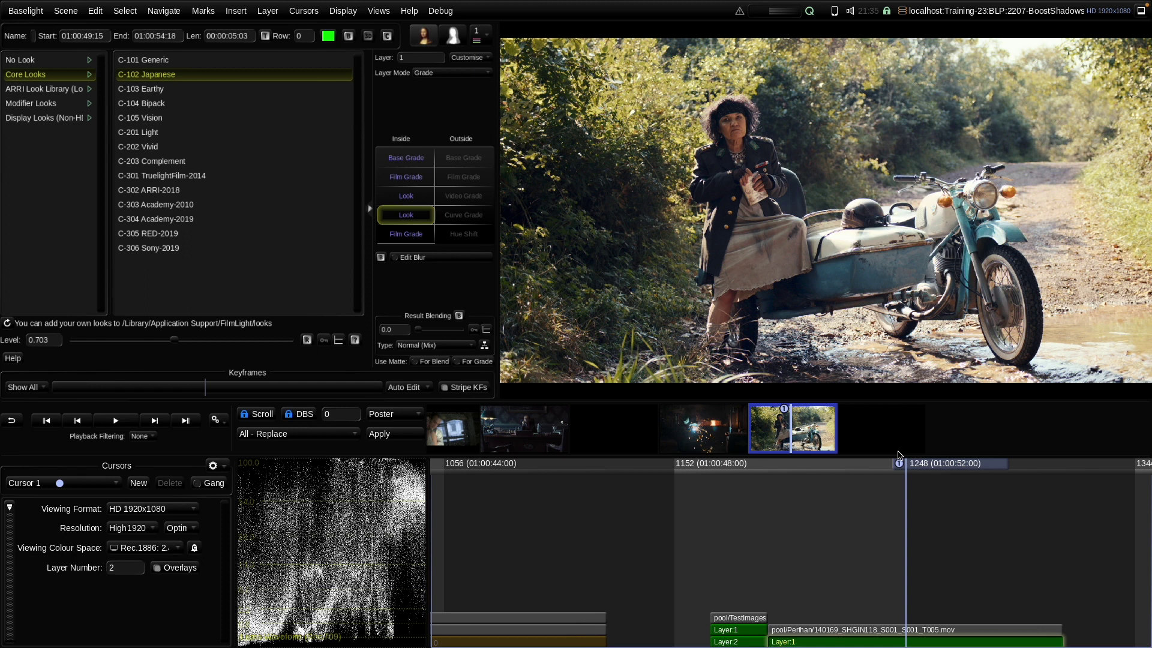
pyautogui.hotkey('ctrl', 'l')
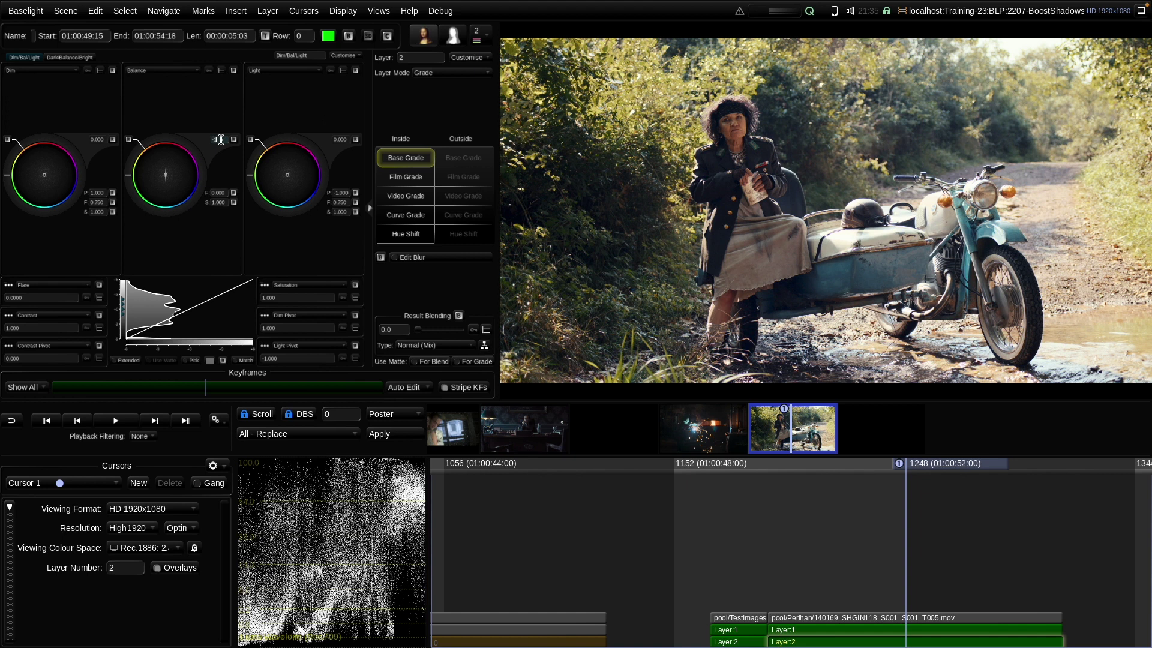
pyautogui.write('-1')
pyautogui.press('Return')
pyautogui.click(348, 38)
pyautogui.click(348, 37)
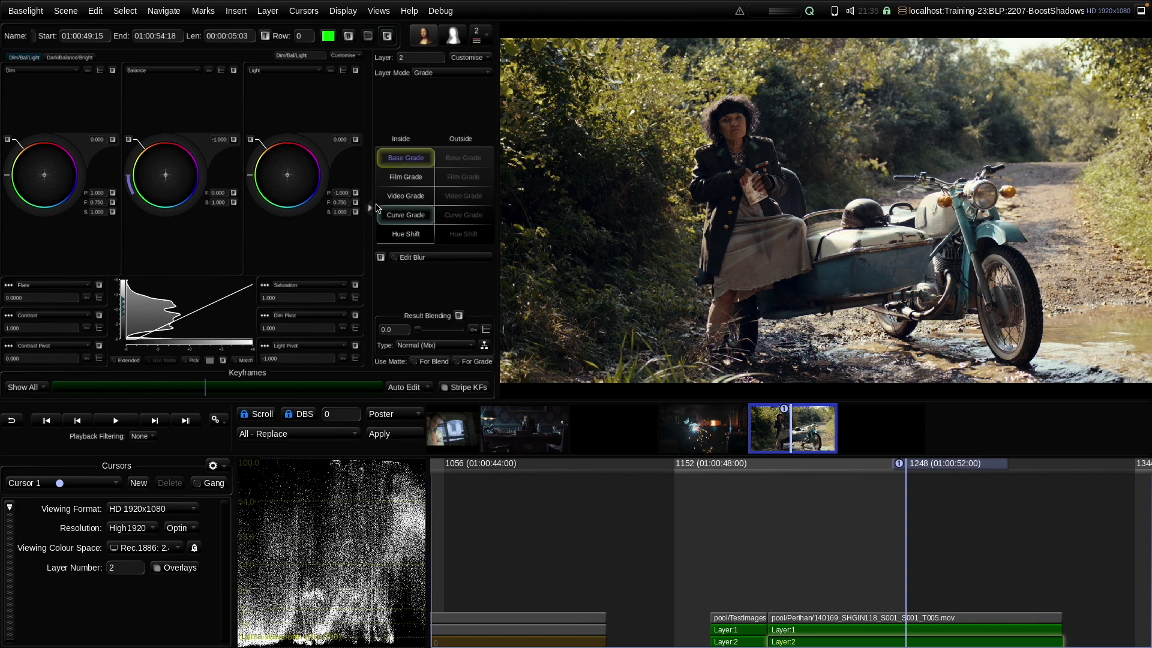
# - Change the Curve Grade operator in the motorcycle shot's Layer 2 to Boost Shadows and set Boost to 2
pyautogui.rightClick(398, 216)
pyautogui.moveTo(489, 244)
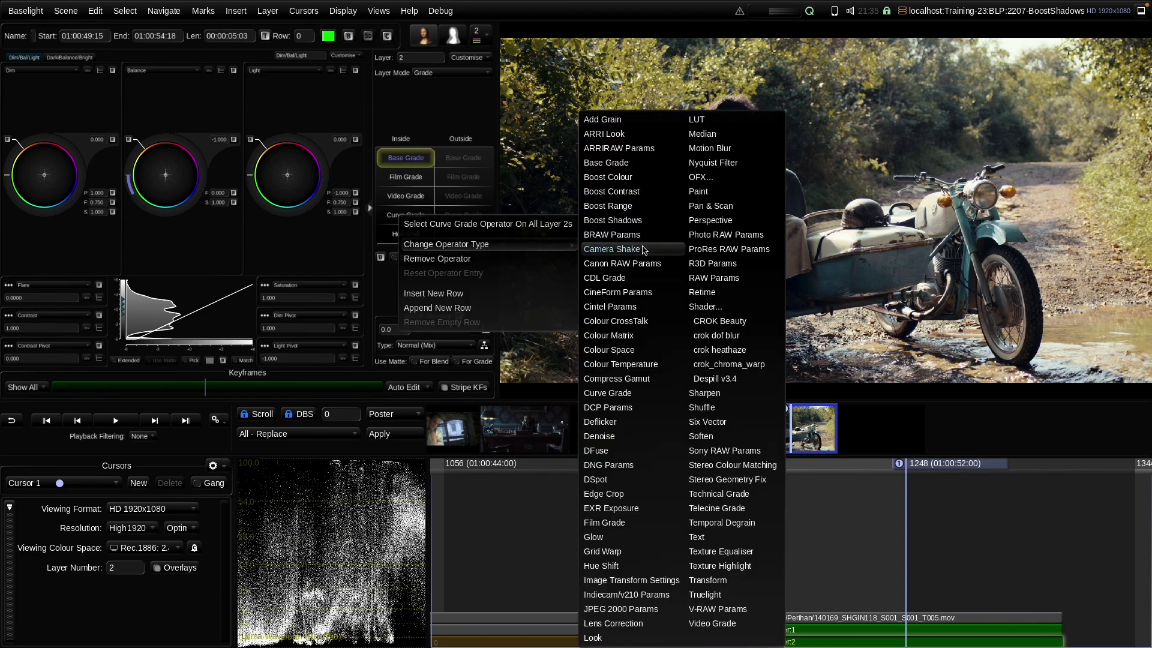
pyautogui.click(633, 221)
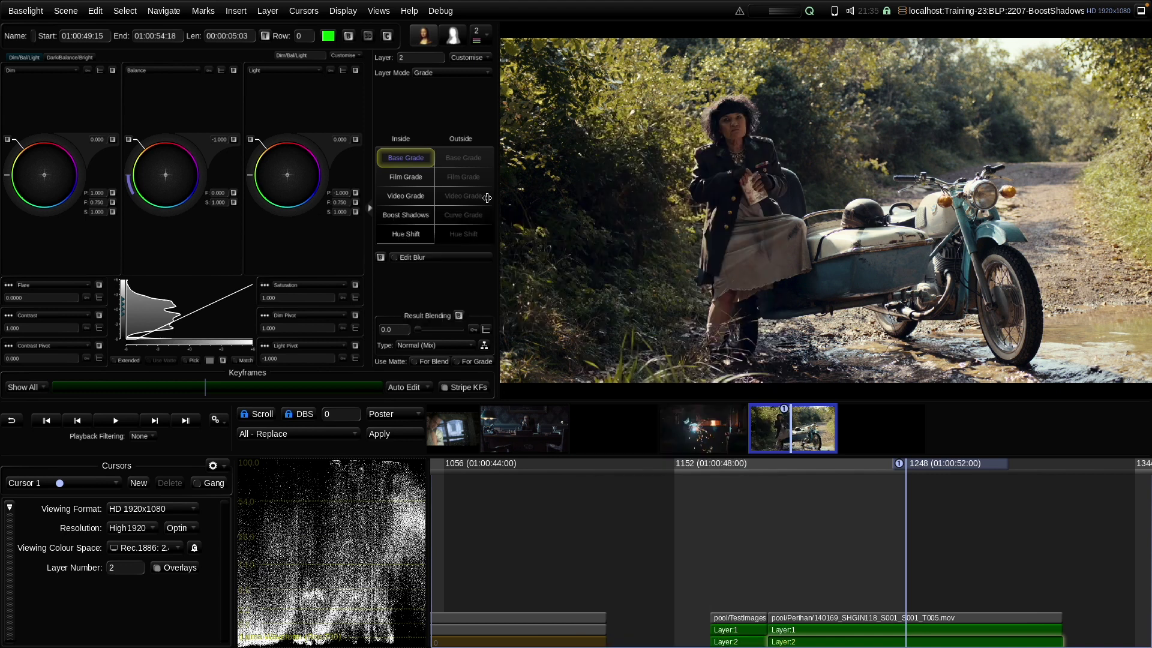
pyautogui.click(405, 216)
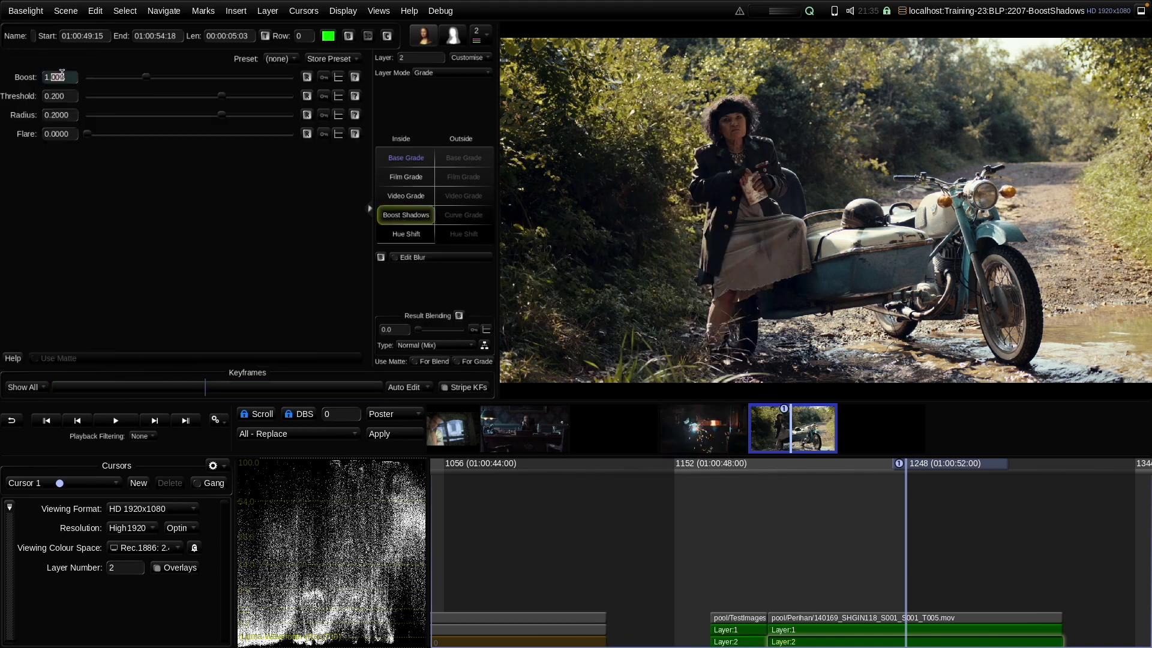
pyautogui.write('2')
pyautogui.press('Return')
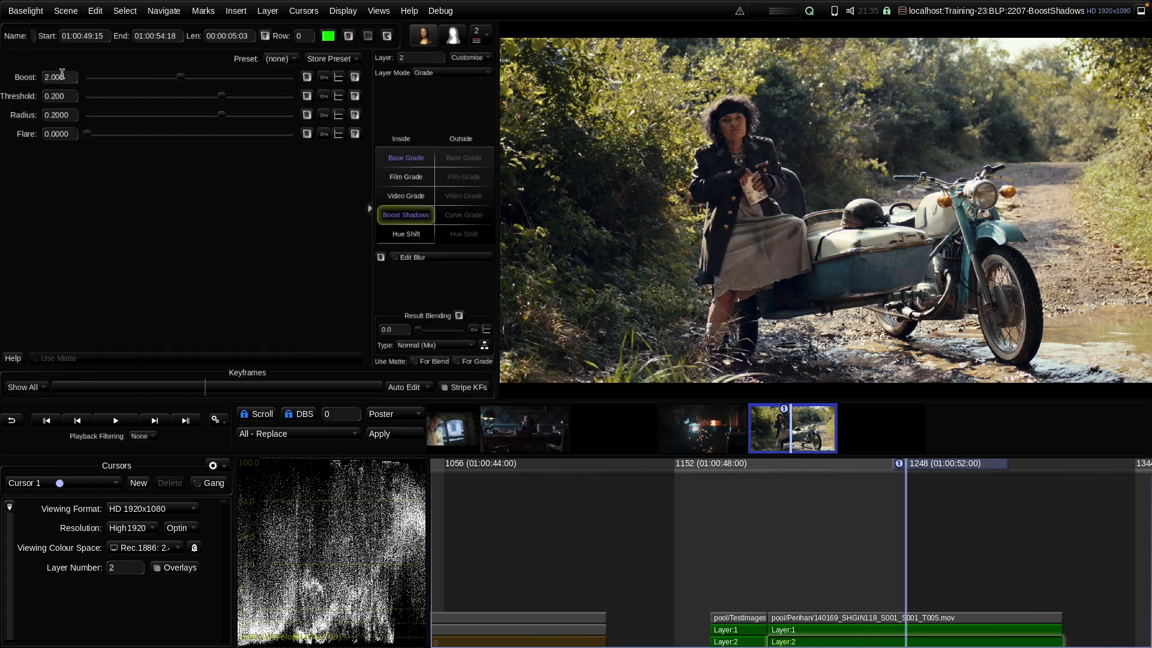
# - Compare the motorcycle shot repeatedly with Layer 2 bypassed and active
pyautogui.click(349, 36)
pyautogui.click(353, 40)
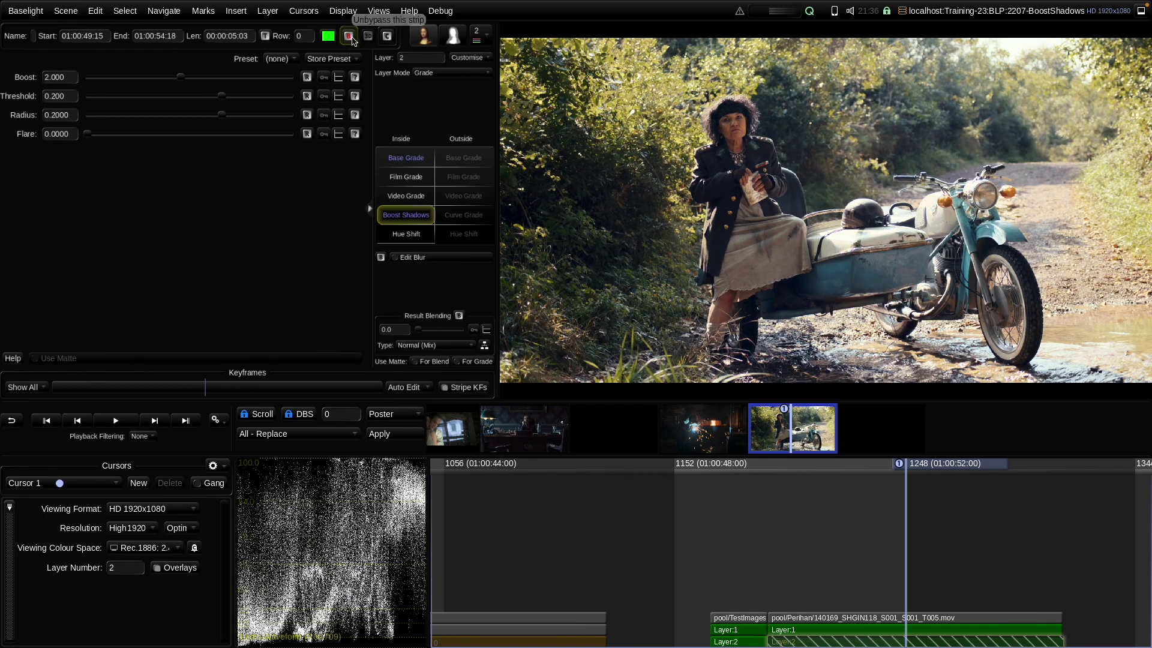
pyautogui.click(353, 40)
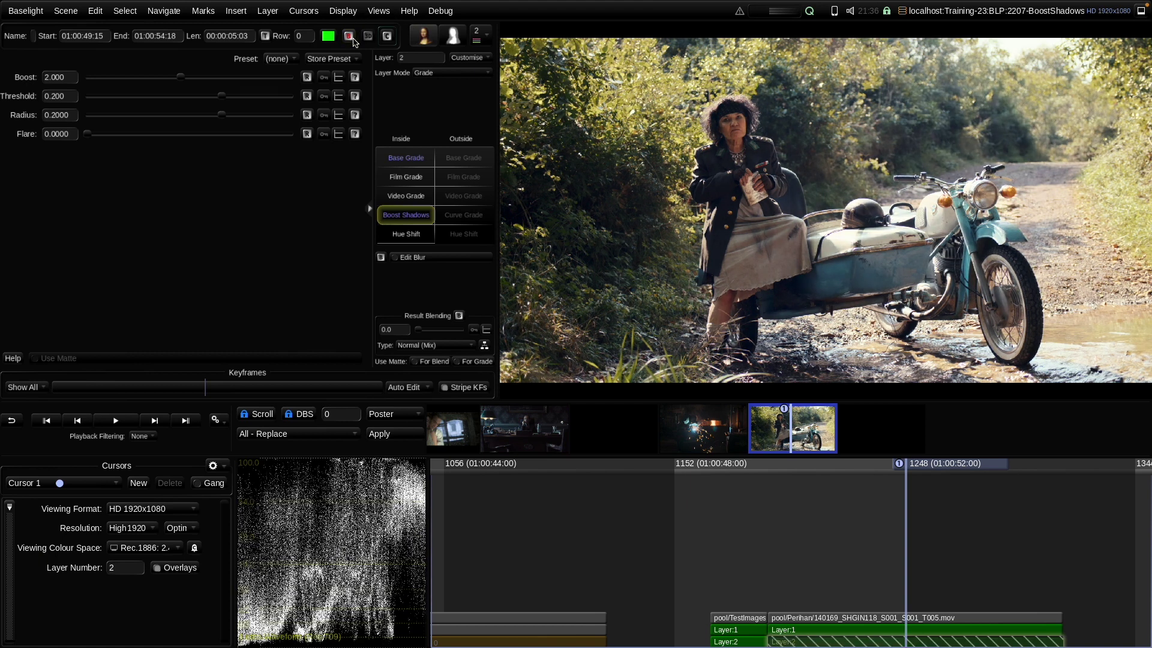
pyautogui.click(353, 40)
pyautogui.click(352, 40)
pyautogui.click(353, 40)
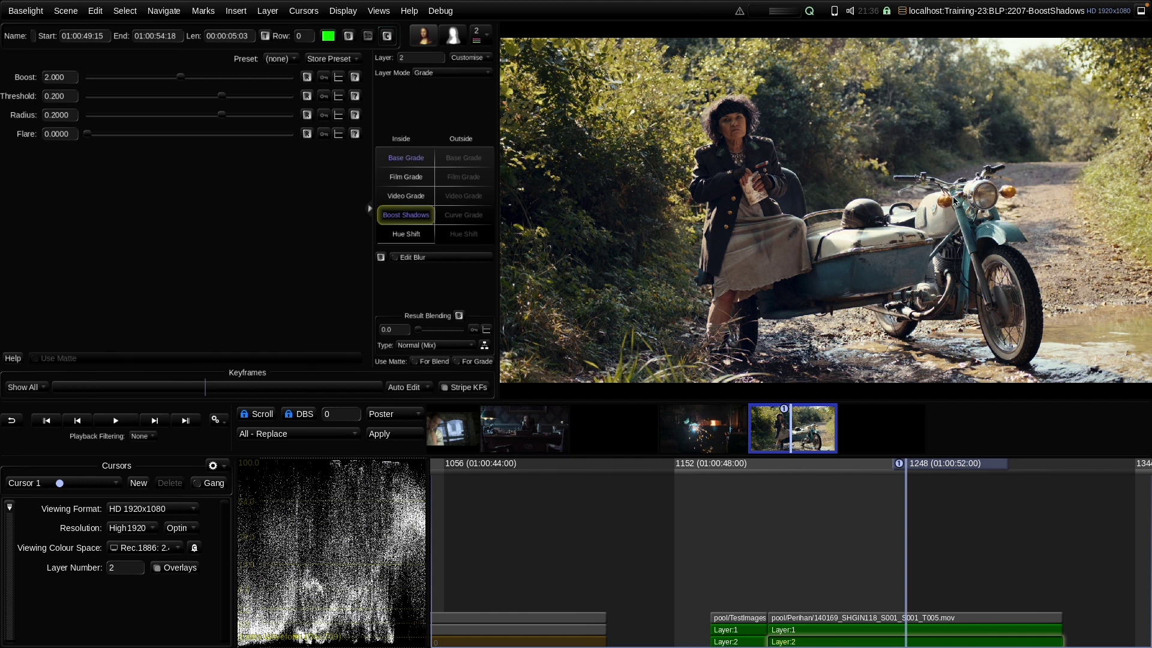
pyautogui.click(350, 36)
pyautogui.click(350, 36)
pyautogui.click(350, 37)
pyautogui.click(350, 37)
# - Inspect the motorcycle clip's sequence settings and reselect its Layer 2 with the Boost Shadows controls
pyautogui.click(661, 395)
pyautogui.moveTo(661, 395); pyautogui.dragTo(671, 393)
pyautogui.click(848, 619)
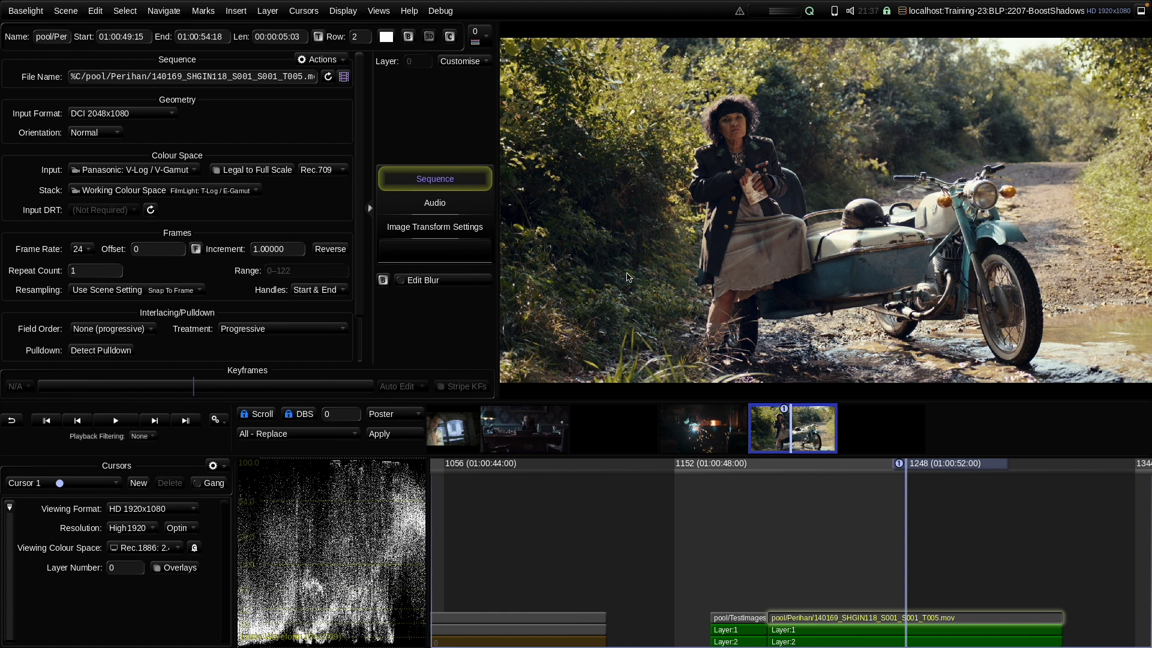
pyautogui.click(820, 644)
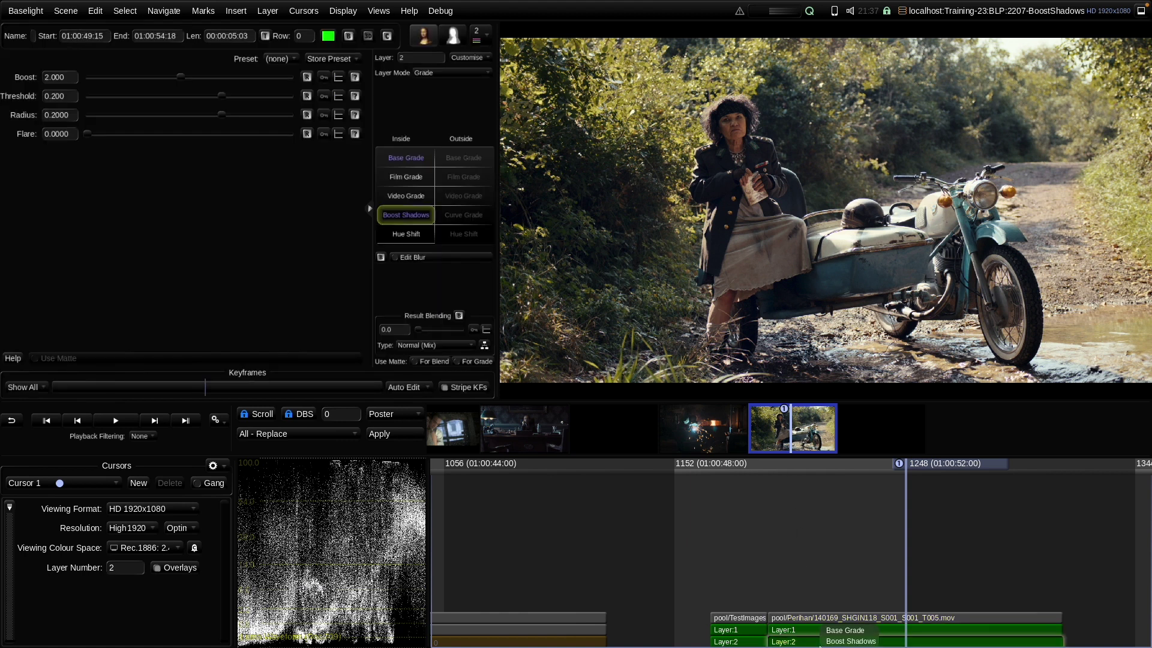